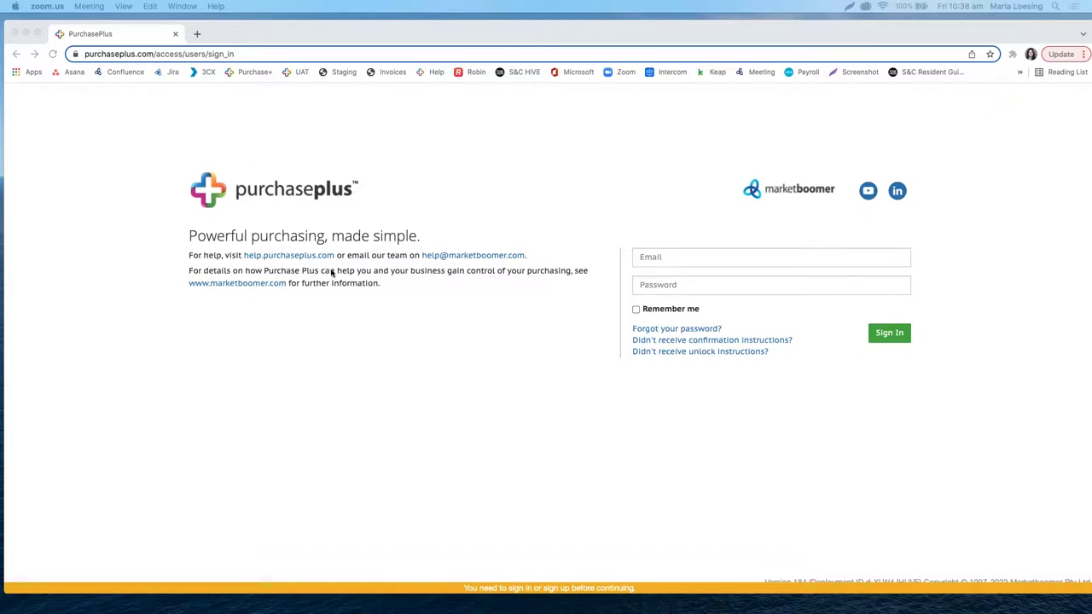
Open the forgotten-password page to view its reset form, and return to the sign-in page.
click(736, 330)
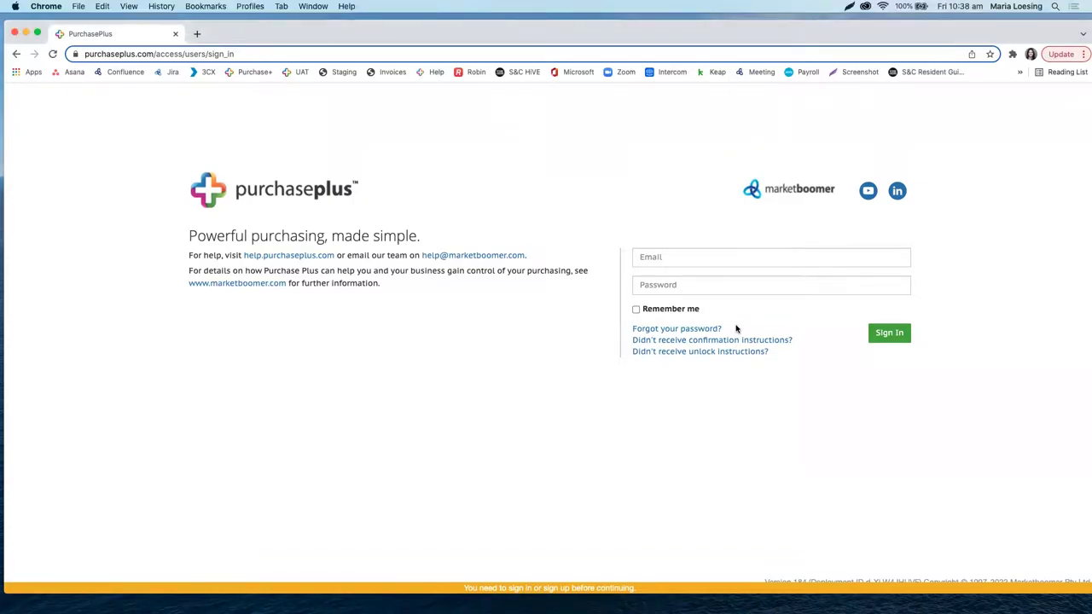
scroll(736, 330, up, 5)
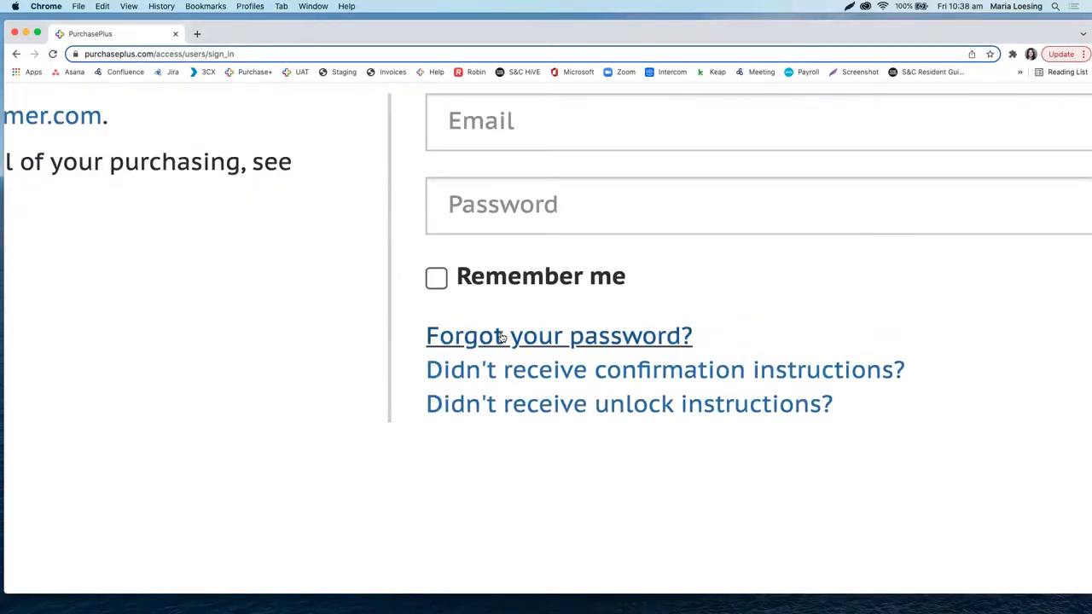
click(559, 341)
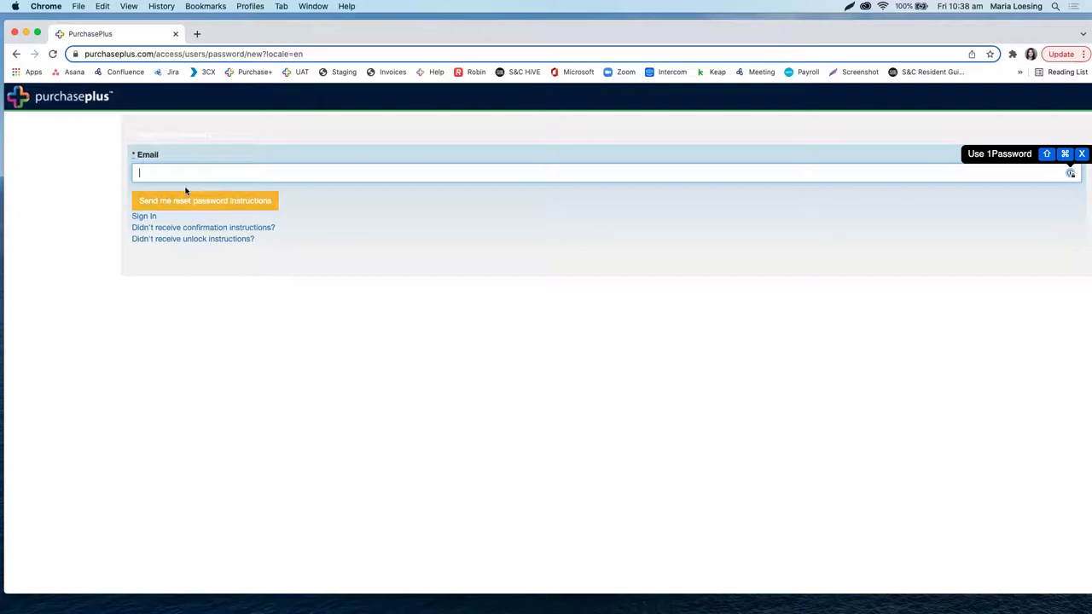
click(15, 54)
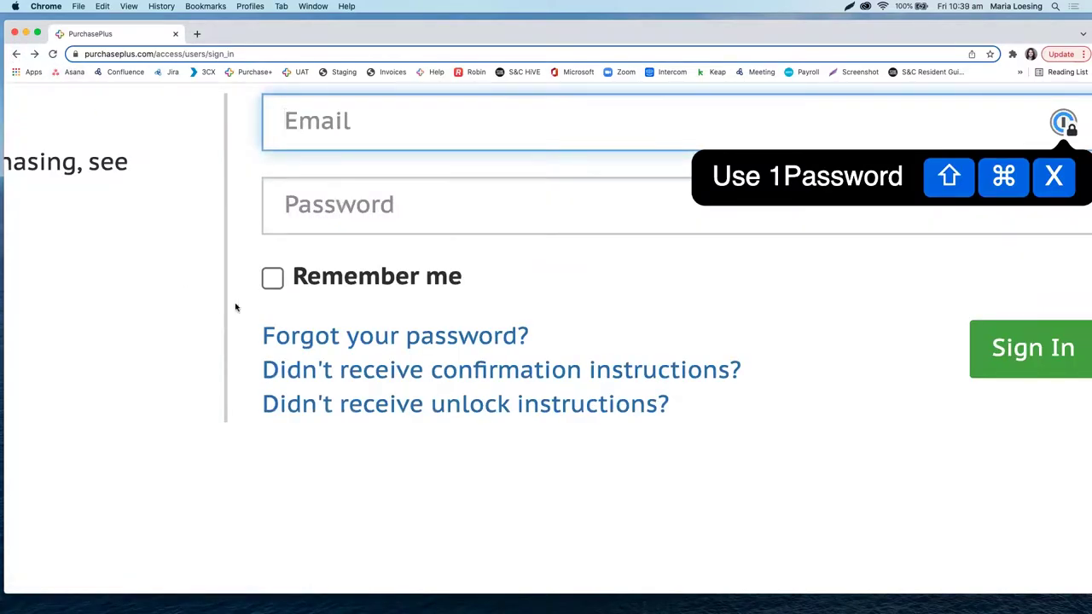
Open the page for resending confirmation instructions to view its form, and return to the sign-in page.
scroll(236, 307, down, 5)
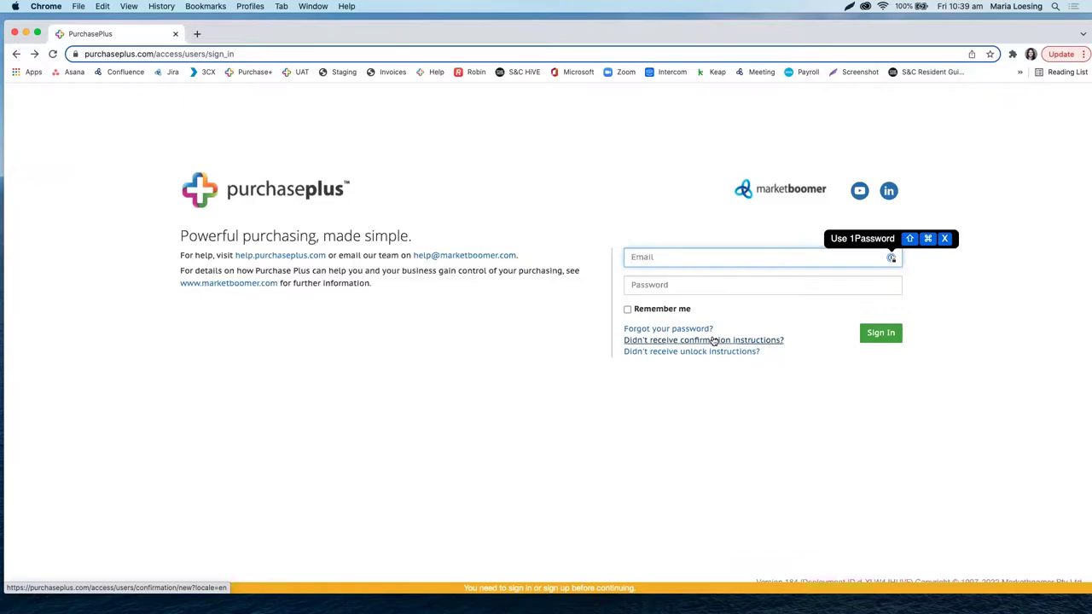
scroll(713, 340, up, 10)
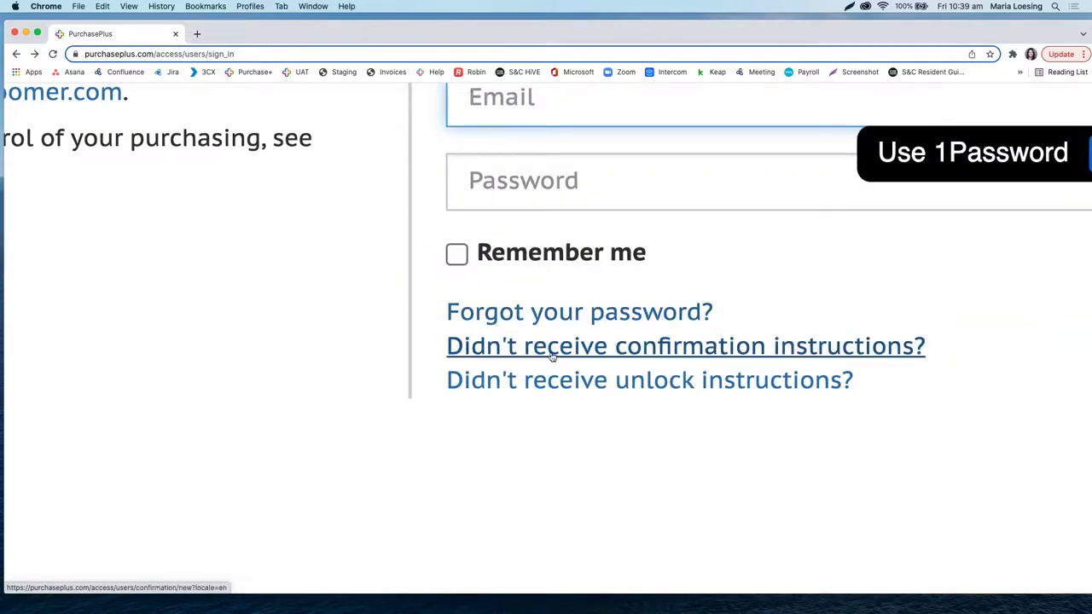
click(712, 353)
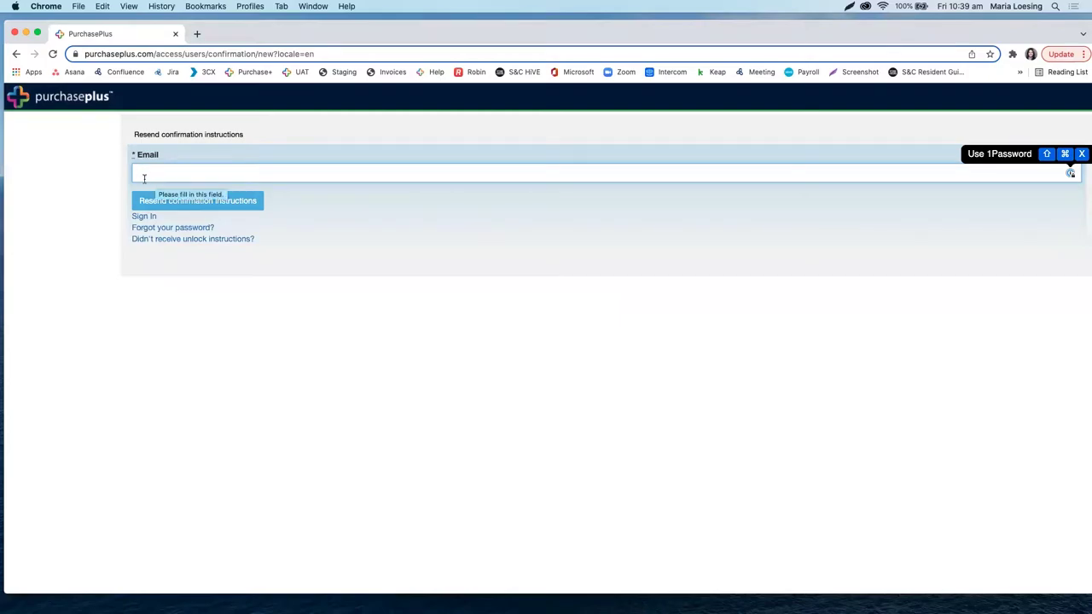
click(17, 55)
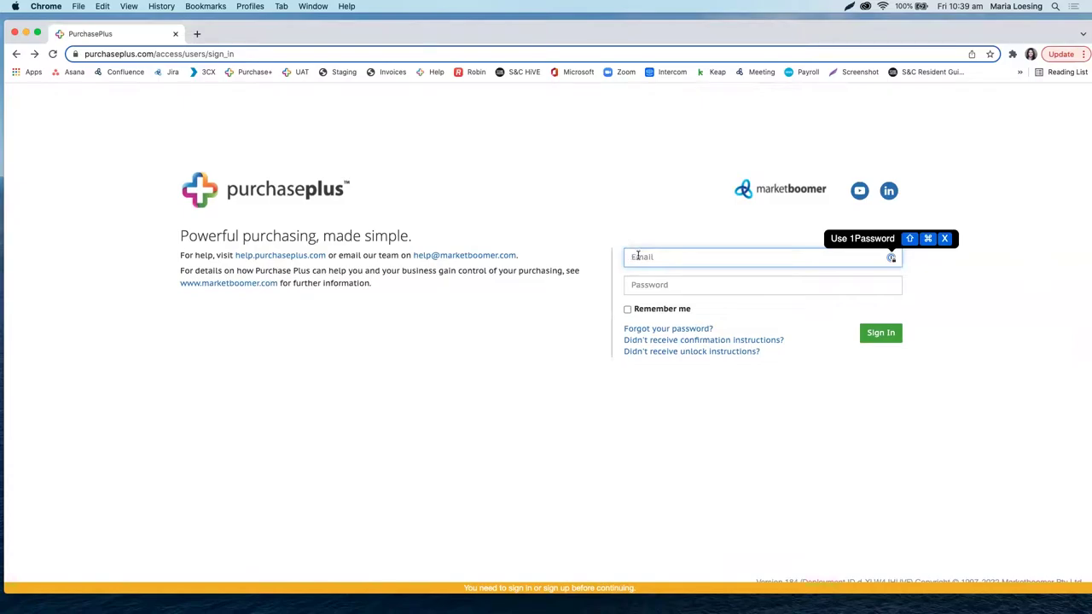
Sign in to Purchase Plus by filling in the user's email and account password.
click(639, 256)
click(648, 280)
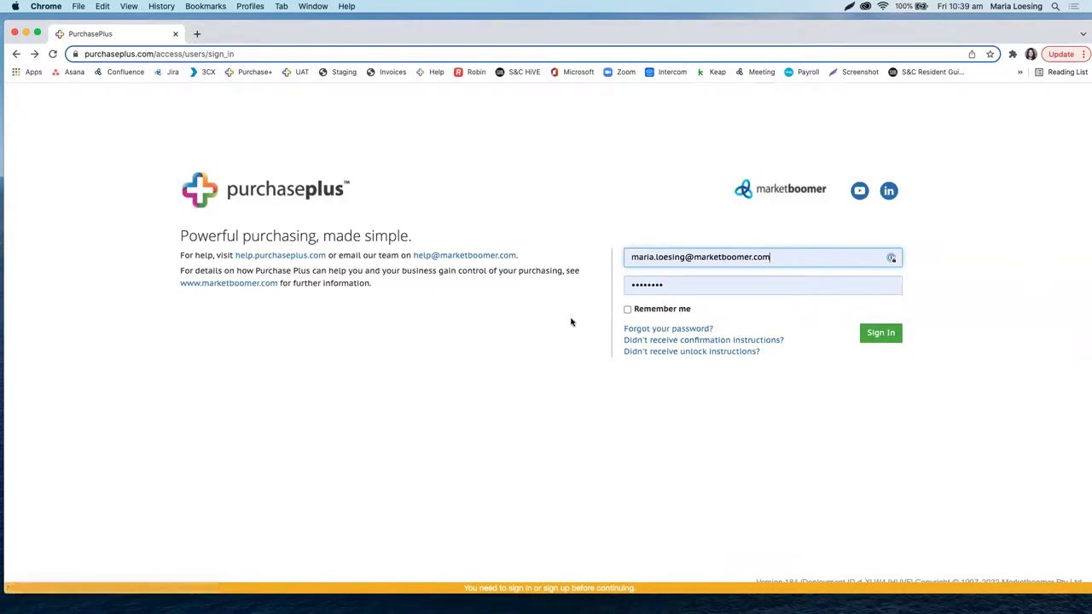
click(871, 335)
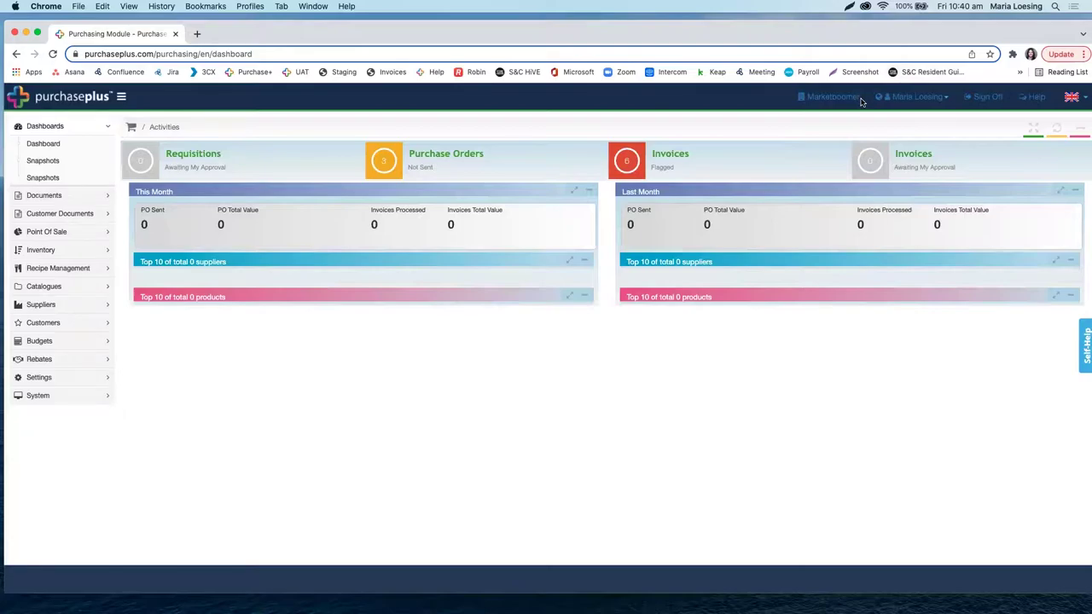
Search the organisation units for "Test account" and switch the active organisation to Test Account.
scroll(860, 102, up, 5)
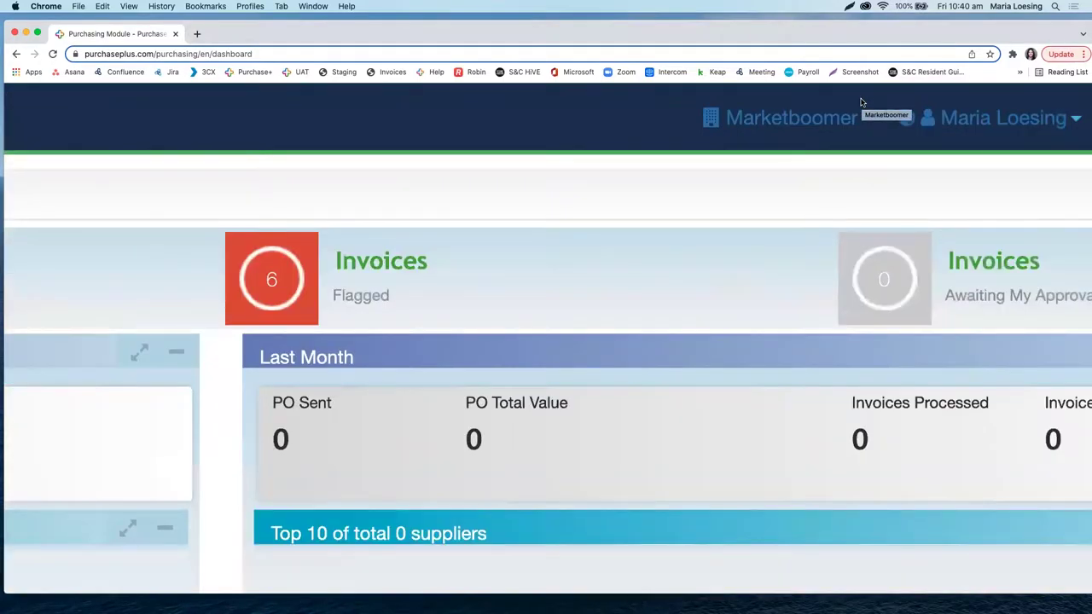
scroll(861, 101, right, 5)
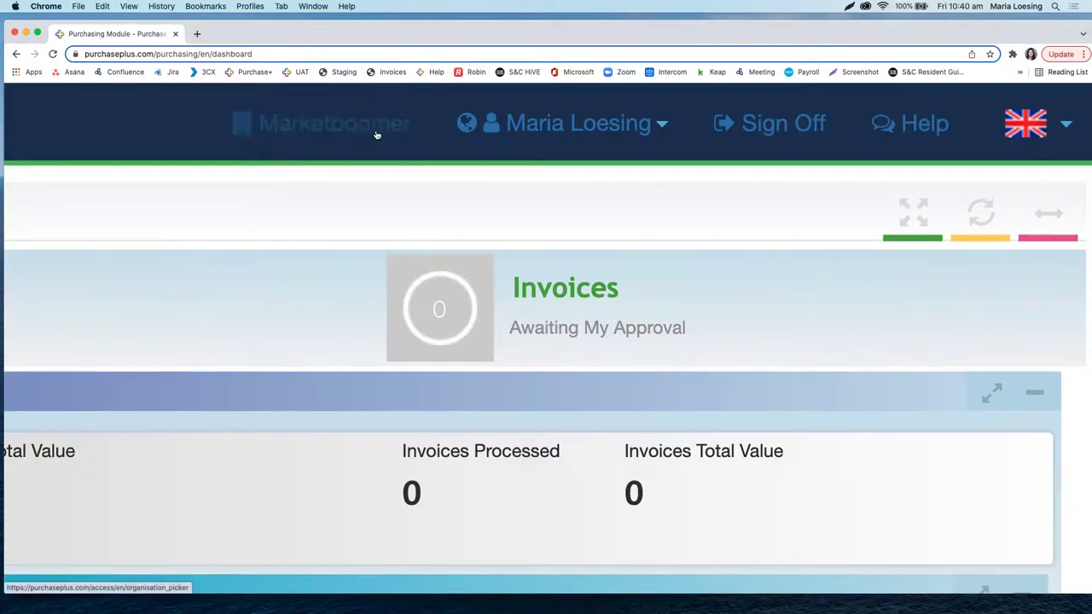
click(295, 128)
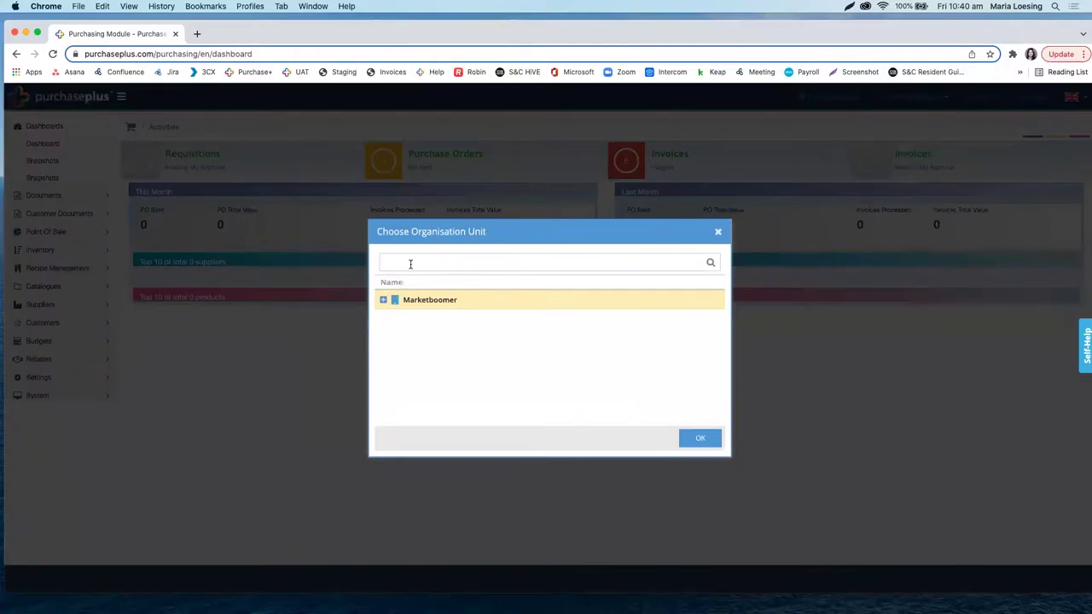
click(409, 263)
text(T)
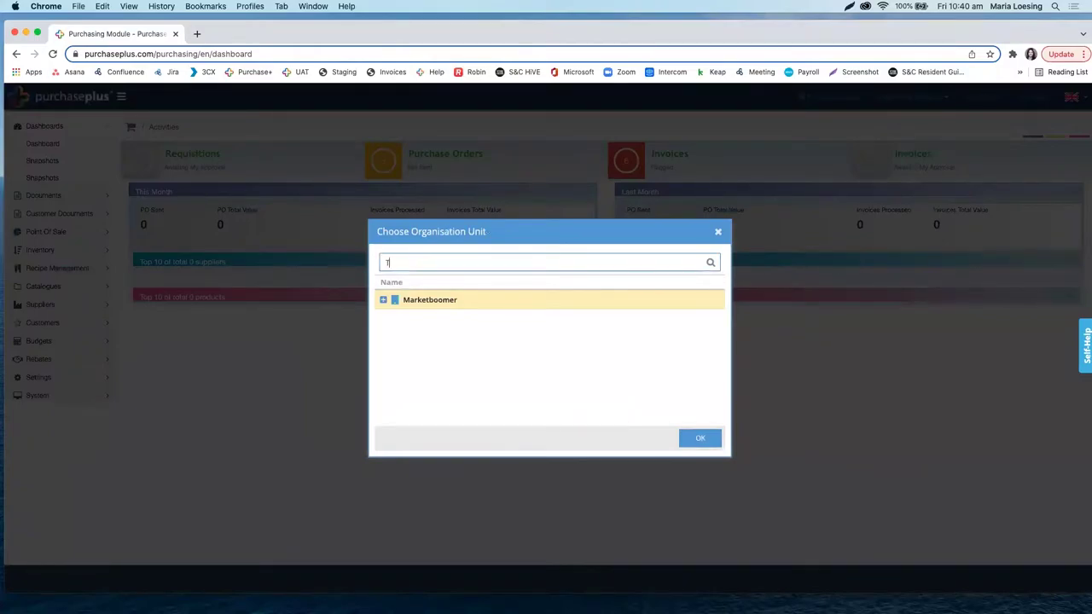
text(est account)
key(Return)
click(555, 408)
click(700, 438)
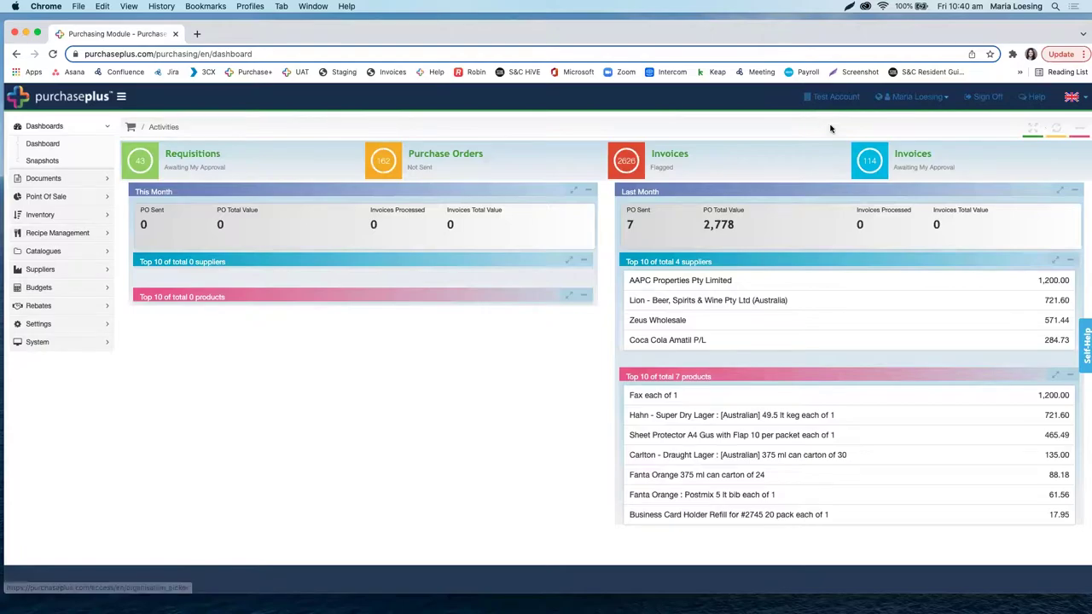
Open the signed-in user's account menu in the dashboard header to view its options.
scroll(840, 104, up, 5)
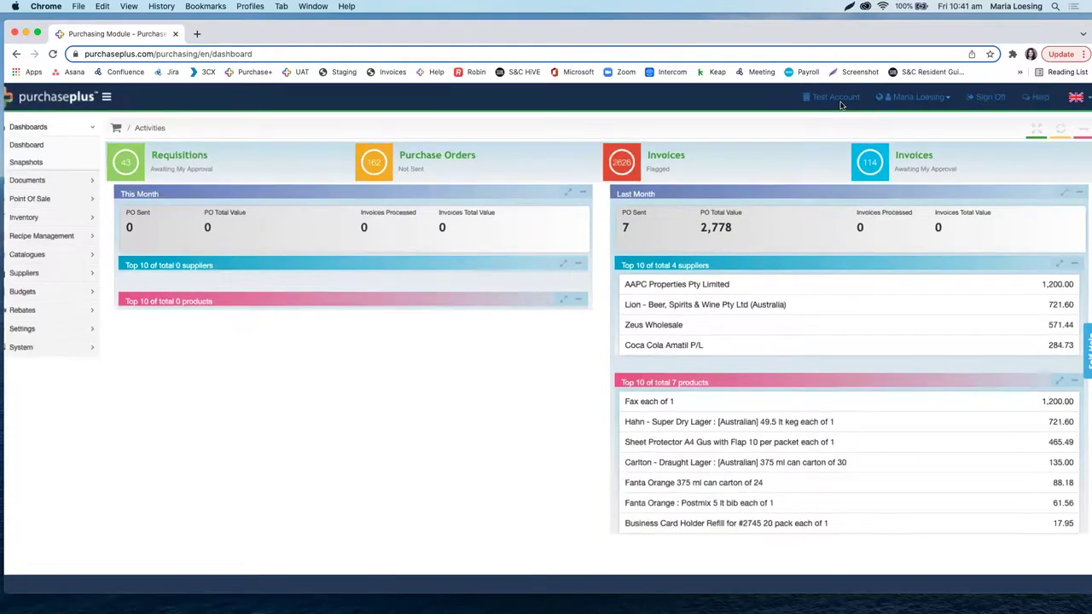
scroll(801, 138, right, 10)
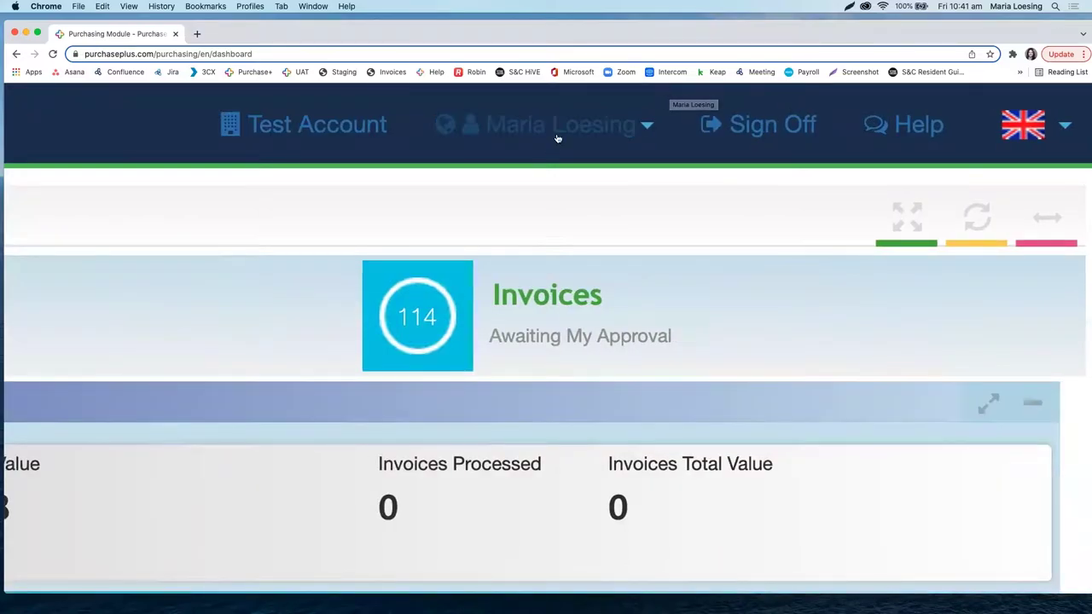
click(647, 128)
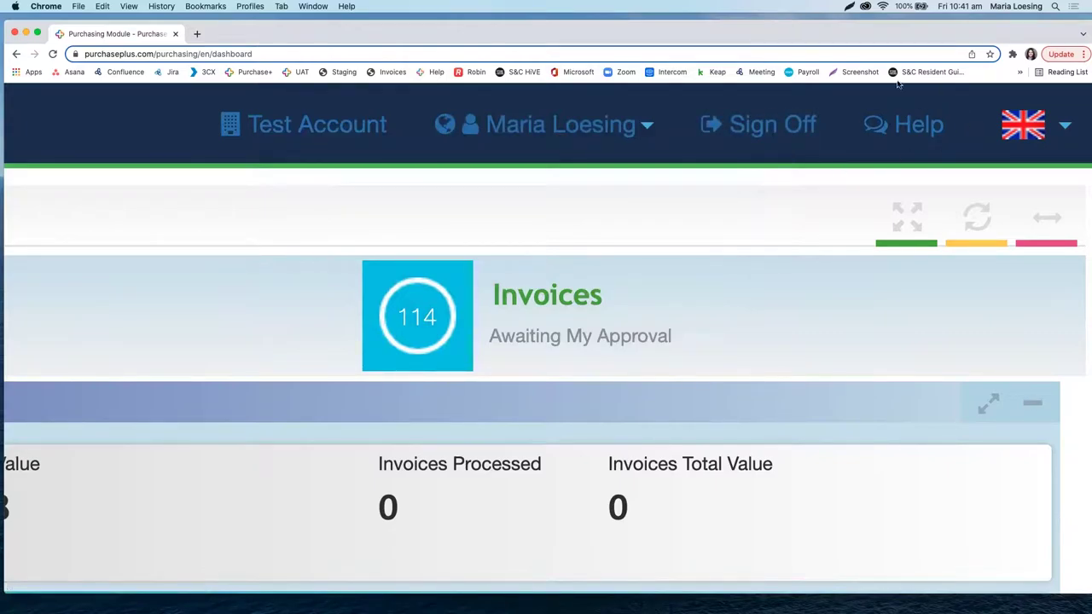
Open the Help Centre and look through its conversation, article search and suggested article sections.
click(912, 126)
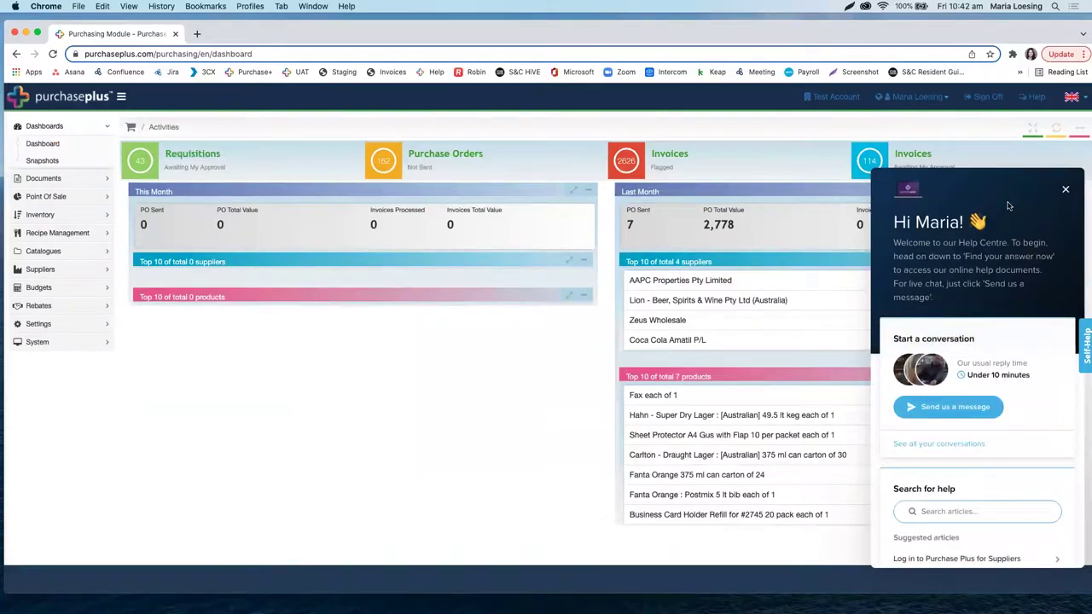
scroll(1007, 206, down, 3)
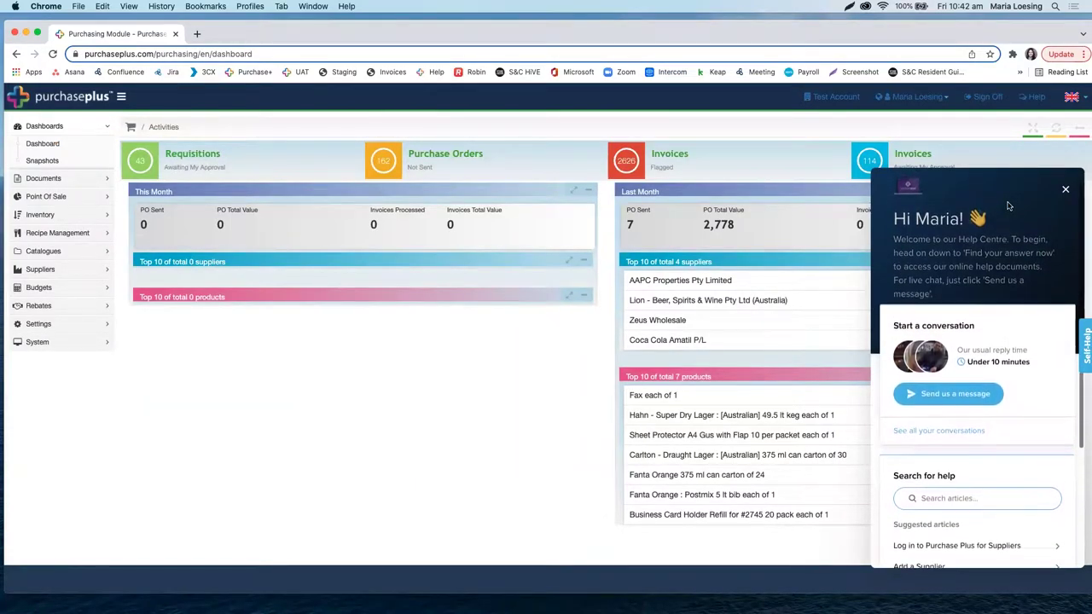
scroll(1007, 206, down, 2)
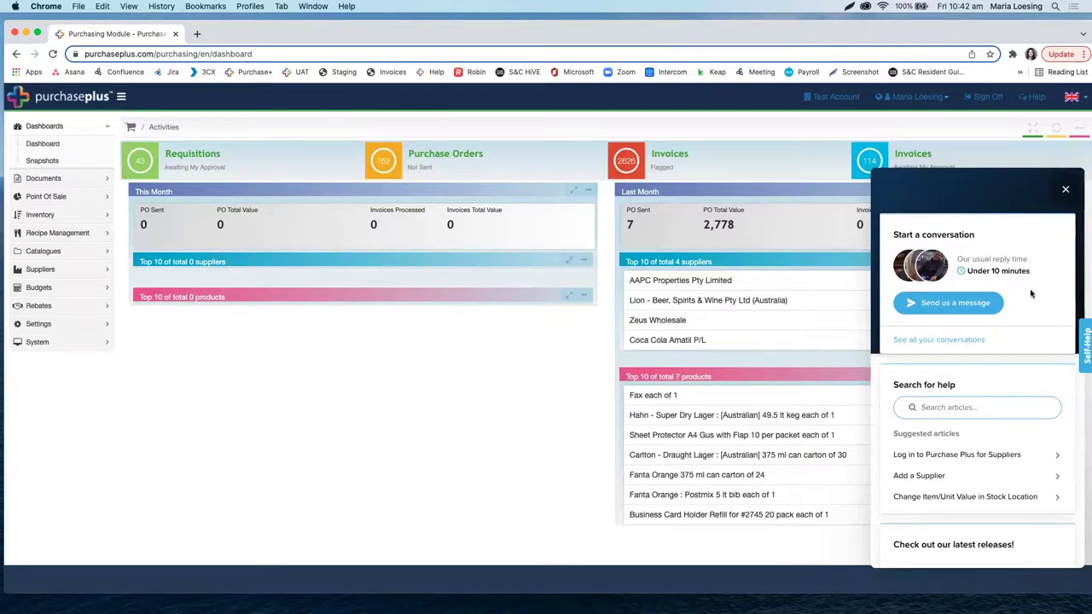
Draft "Hi Team," in a new support conversation, and discard it to return to the Help Centre home.
click(956, 304)
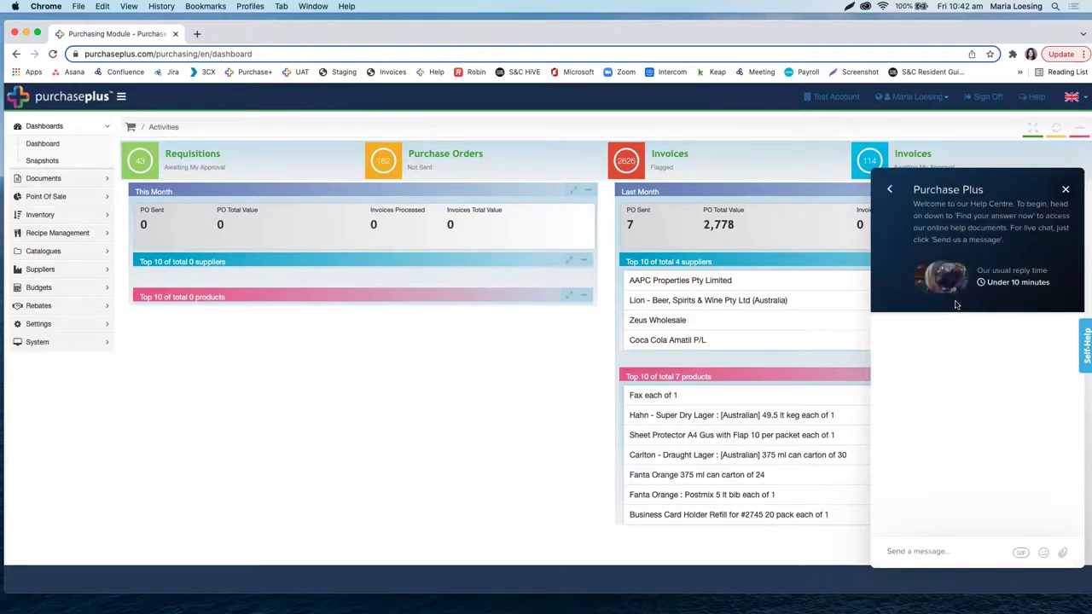
text(Hi)
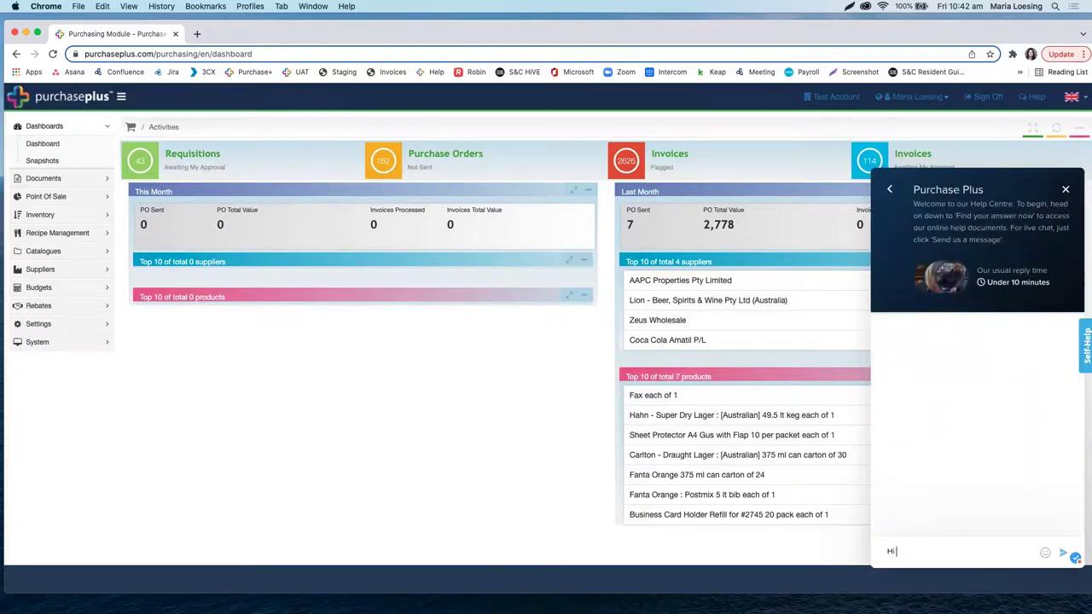
text( Team,)
drag(930, 549, 864, 546)
key(BackSpace)
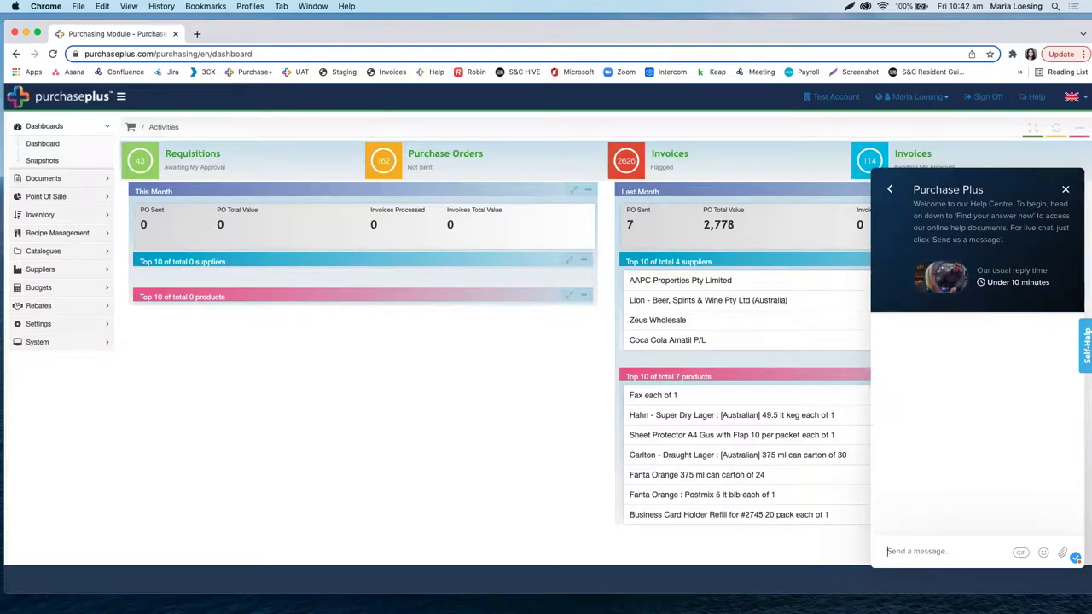
click(888, 191)
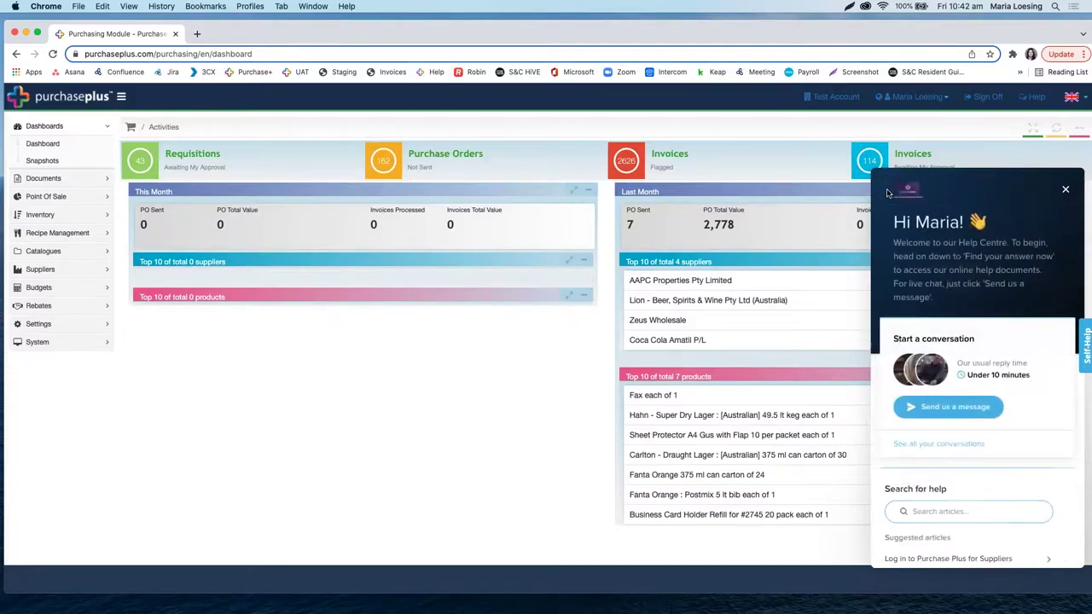
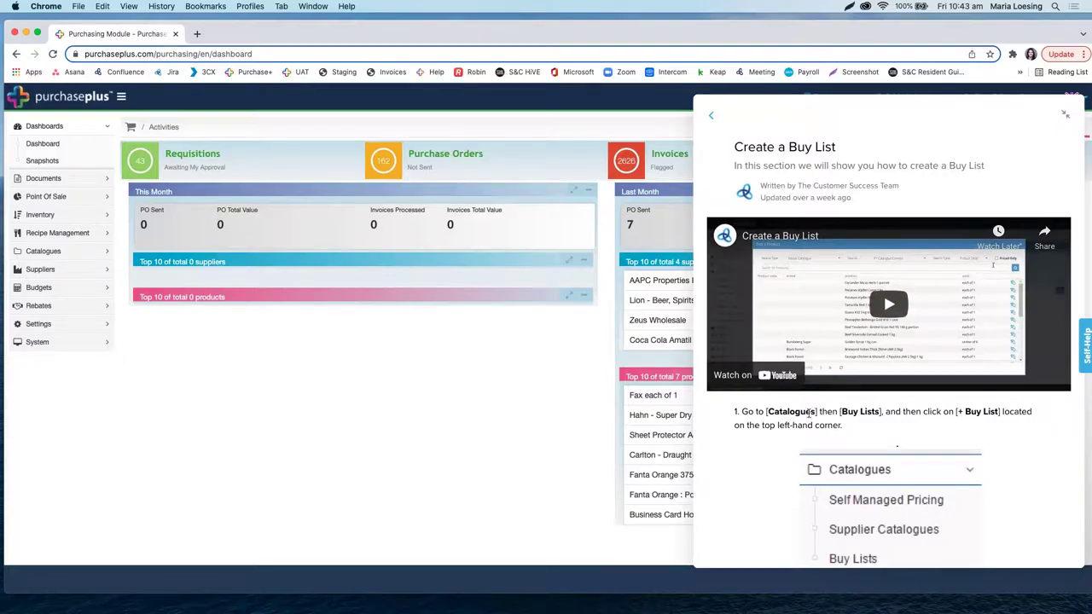
Read through the "Create a Buy List" help article, examining its instructions for creating the list and adding products.
scroll(802, 367, down, 2)
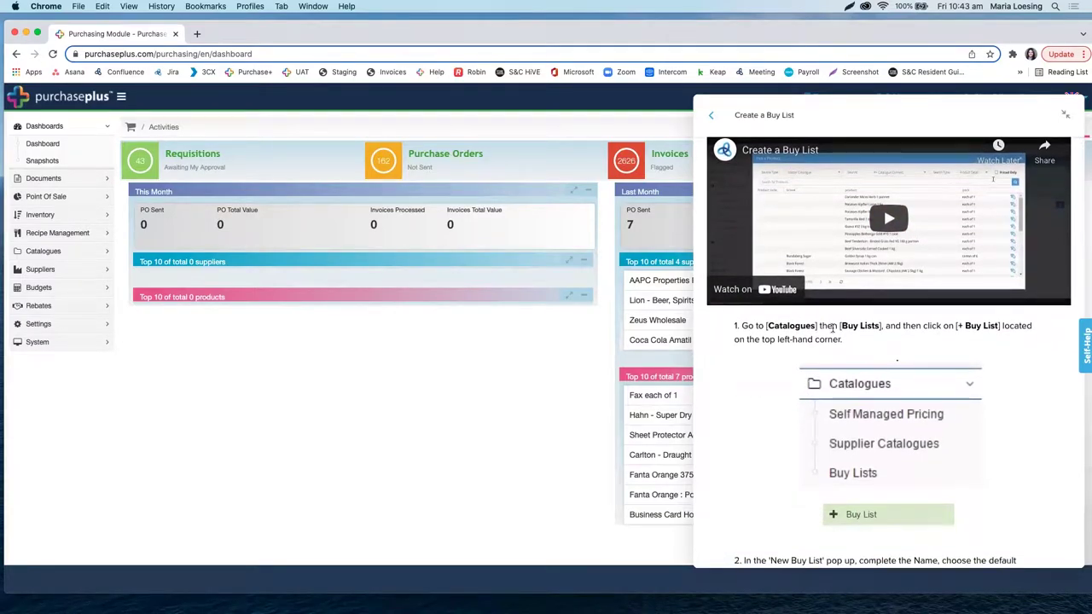
scroll(851, 343, down, 1)
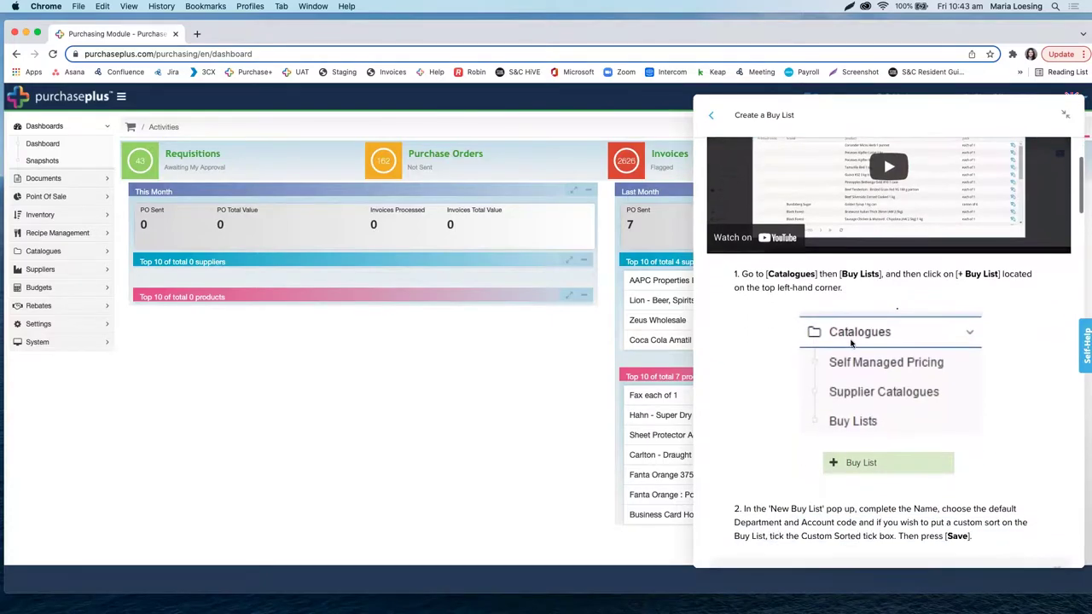
scroll(798, 435, down, 2)
scroll(798, 435, down, 5)
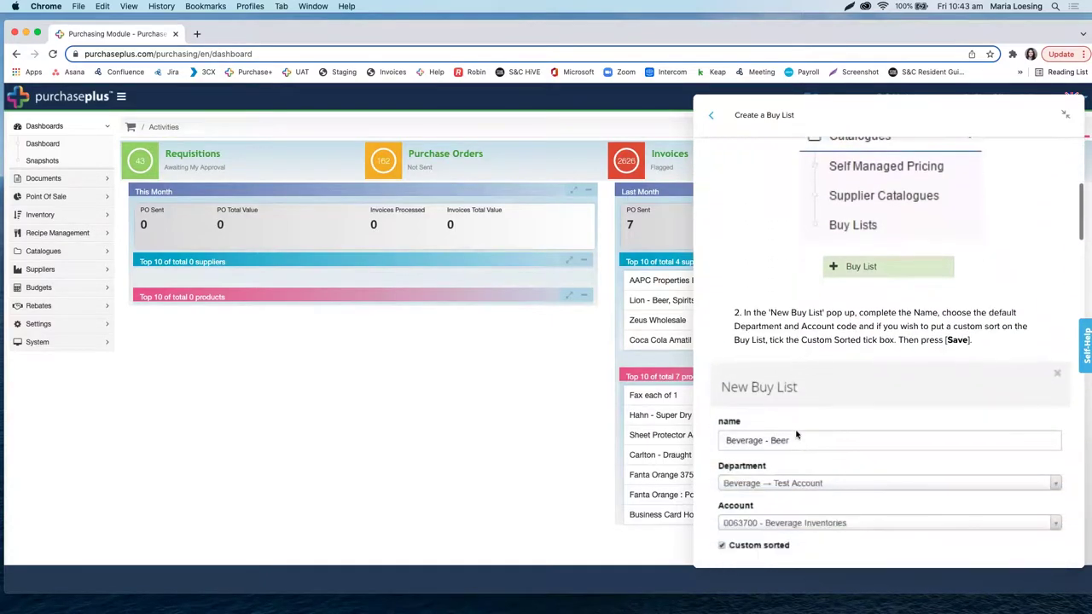
scroll(798, 435, down, 8)
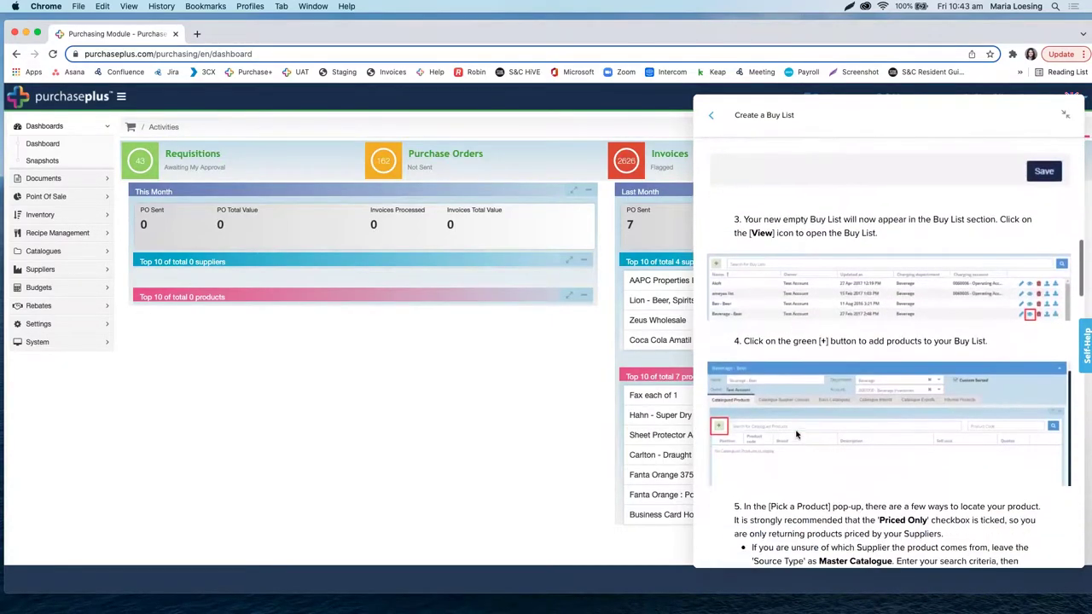
scroll(798, 435, down, 3)
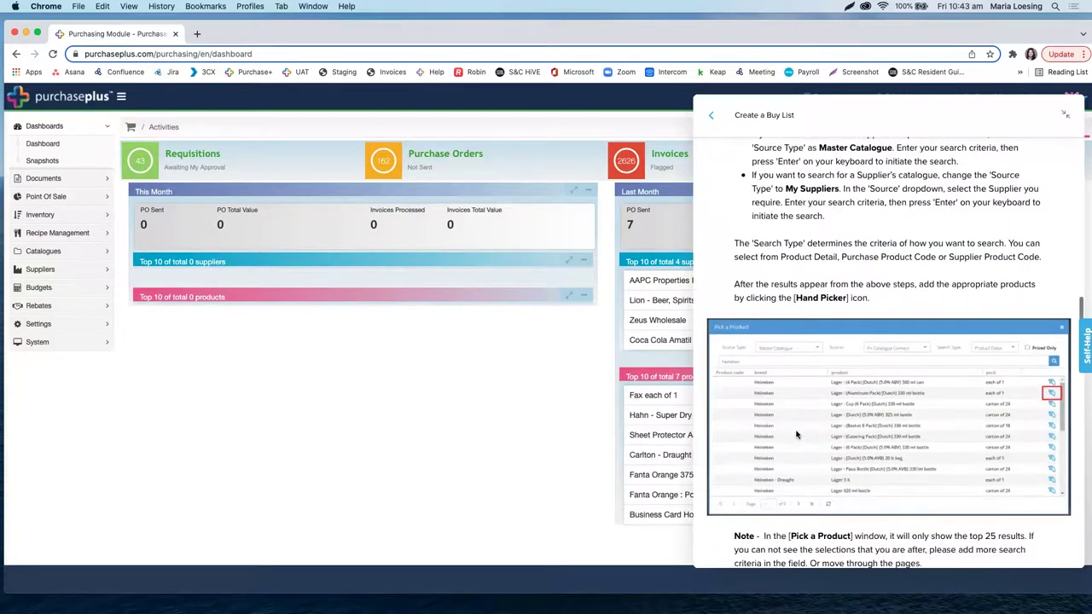
scroll(798, 435, up, 8)
scroll(797, 435, up, 2)
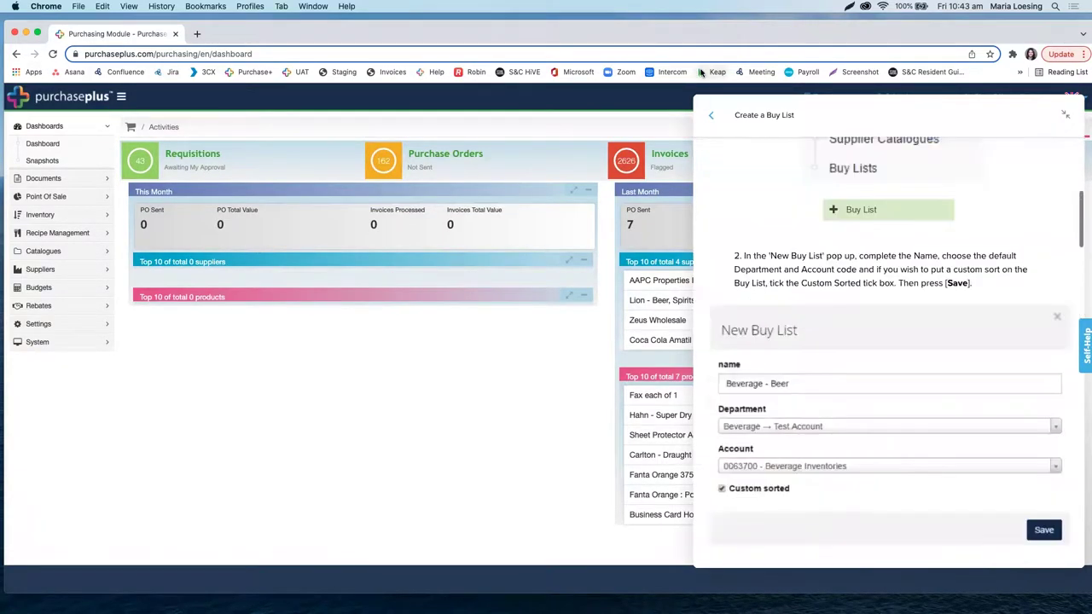
Leave the help article, clear the "Buy List" search and return to the Help Centre home.
click(712, 119)
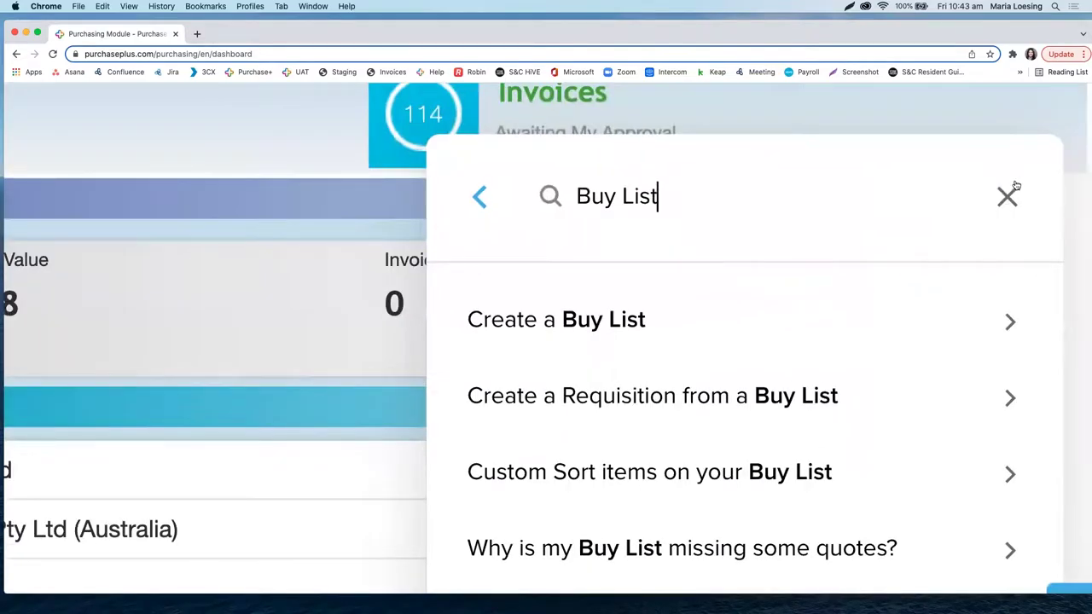
click(1007, 197)
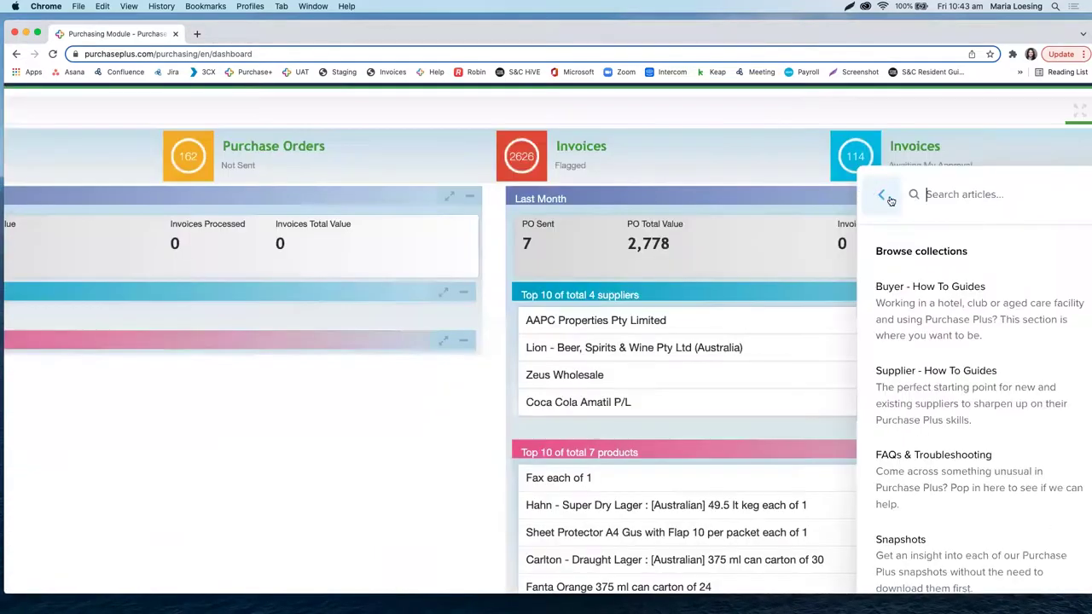
click(625, 196)
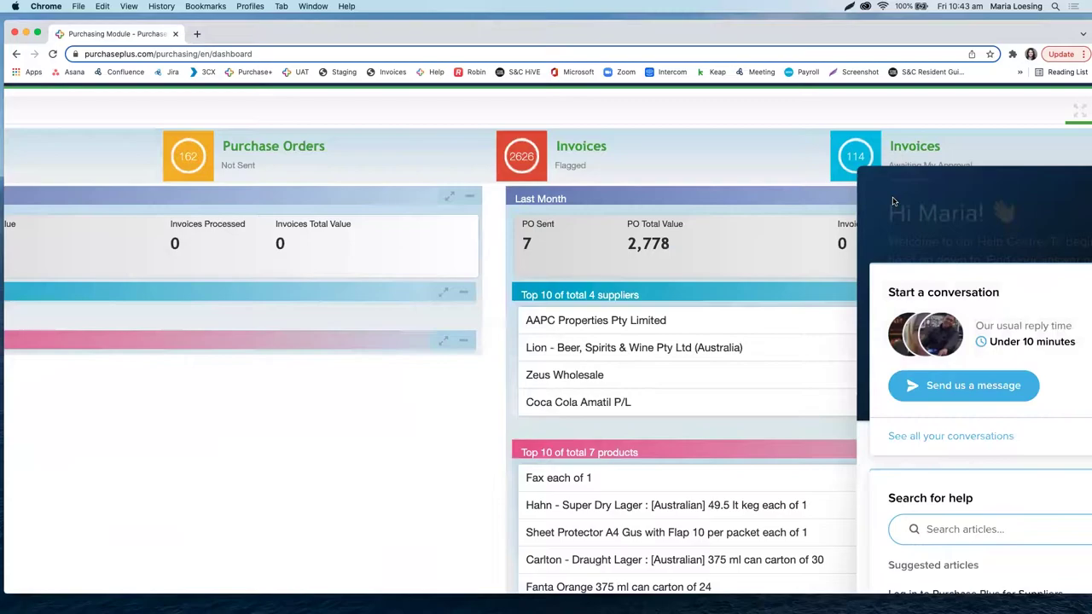
Close the Help Centre and search the Self-Help widget for "Buy List".
click(1063, 199)
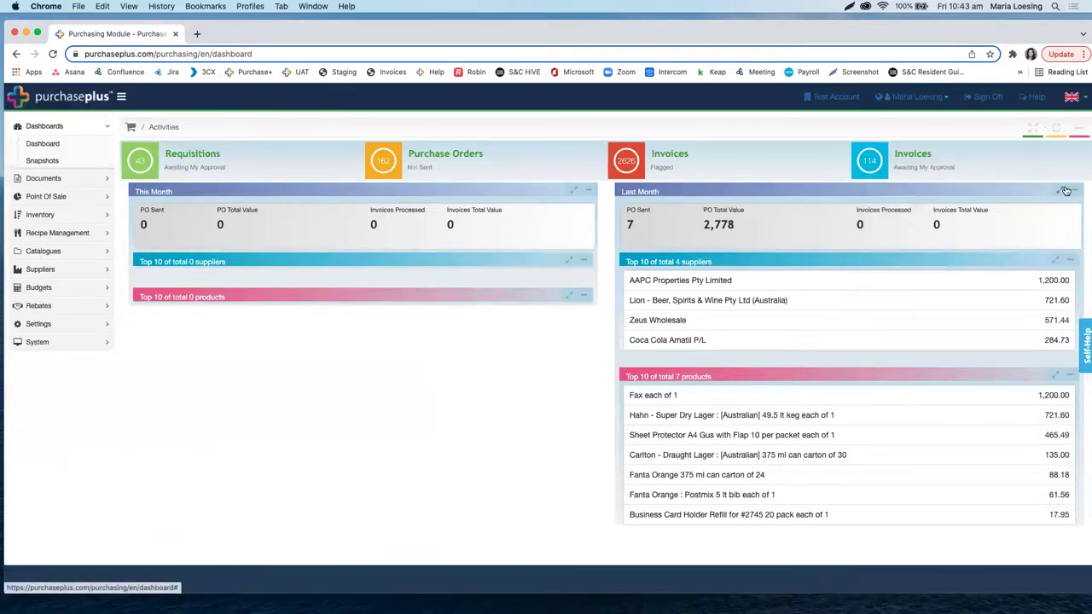
scroll(1082, 350, up, 5)
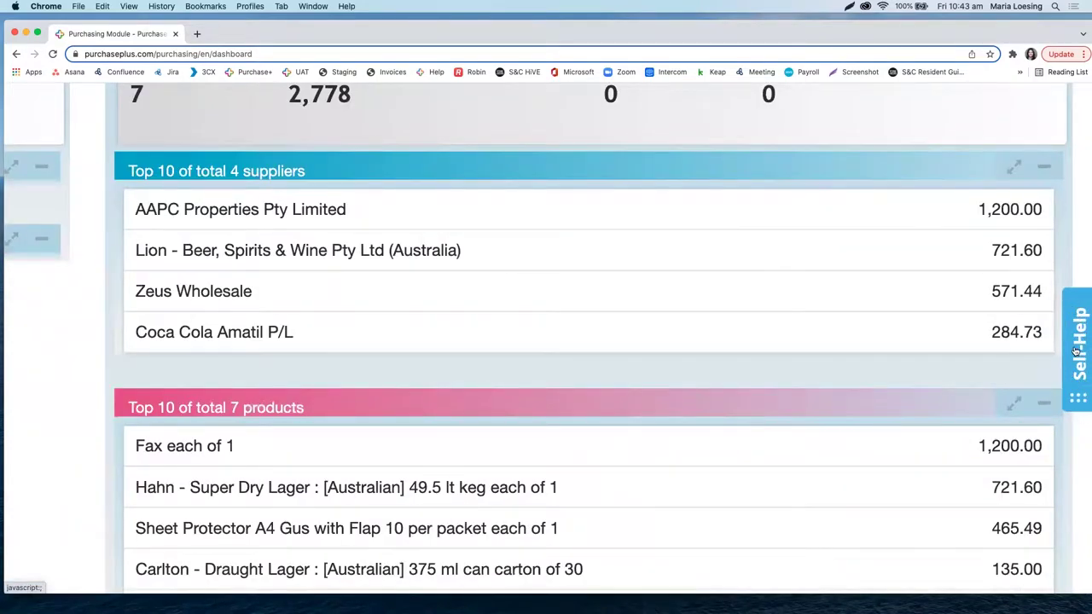
click(1076, 351)
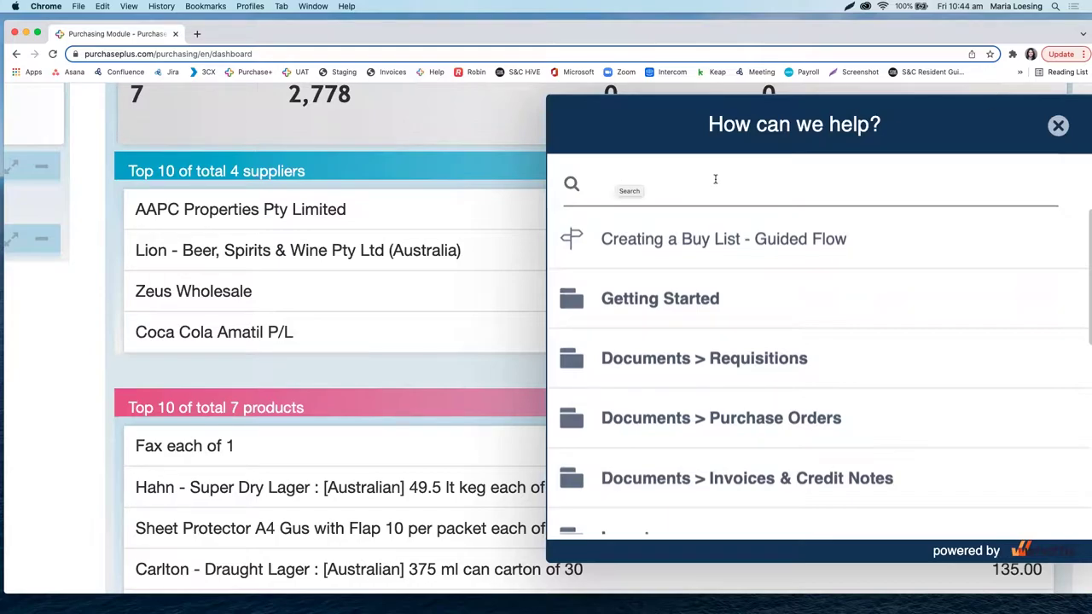
text(Buy List)
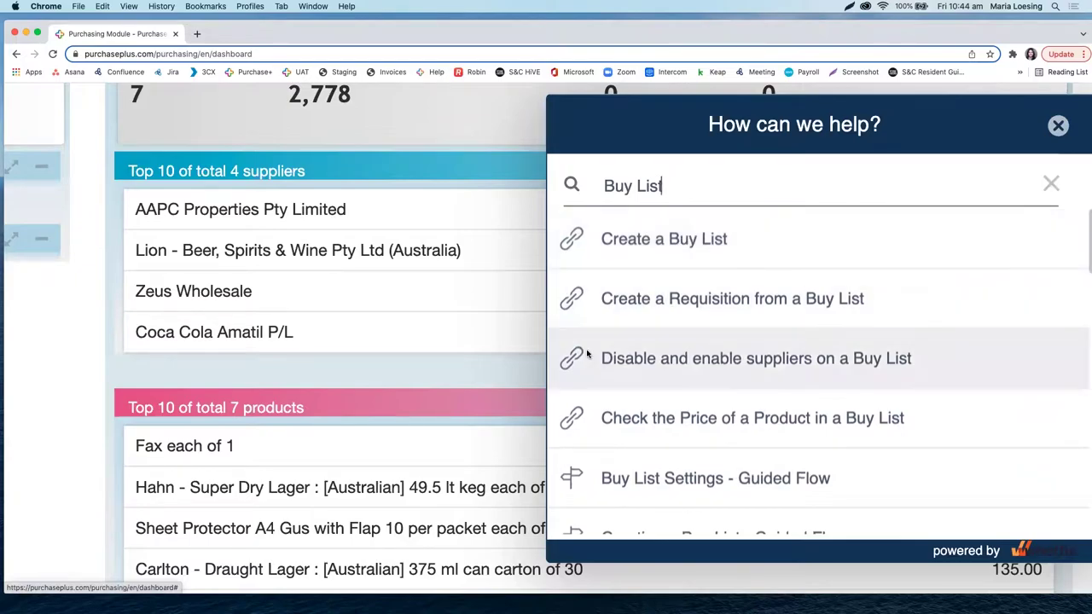
Start the "Buy List Settings - Guided Flow" and follow its first two steps through Catalogues to the Buy Lists page.
scroll(611, 423, down, 3)
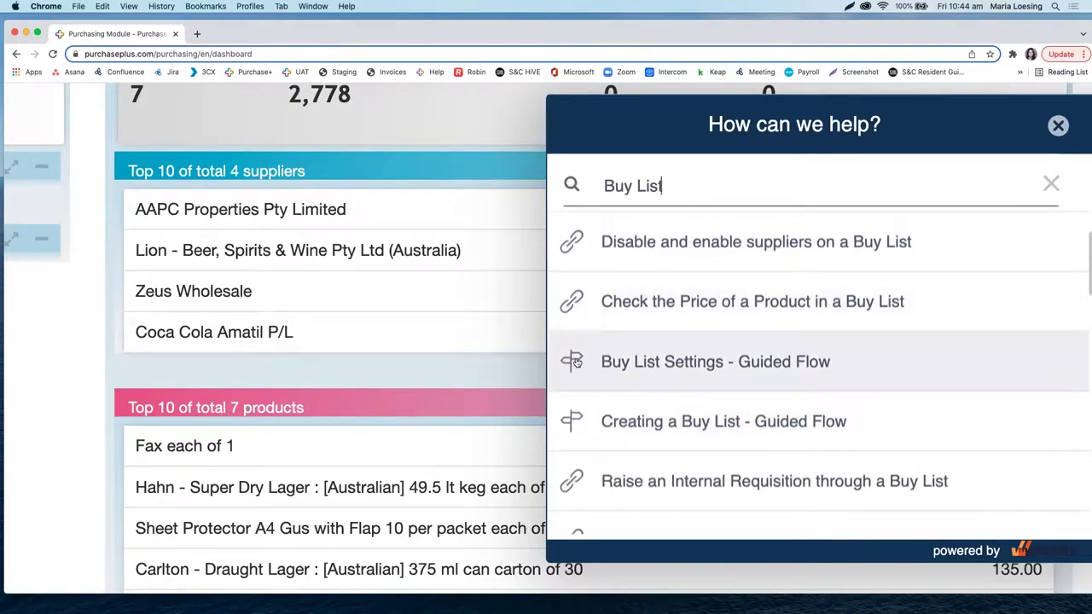
click(654, 361)
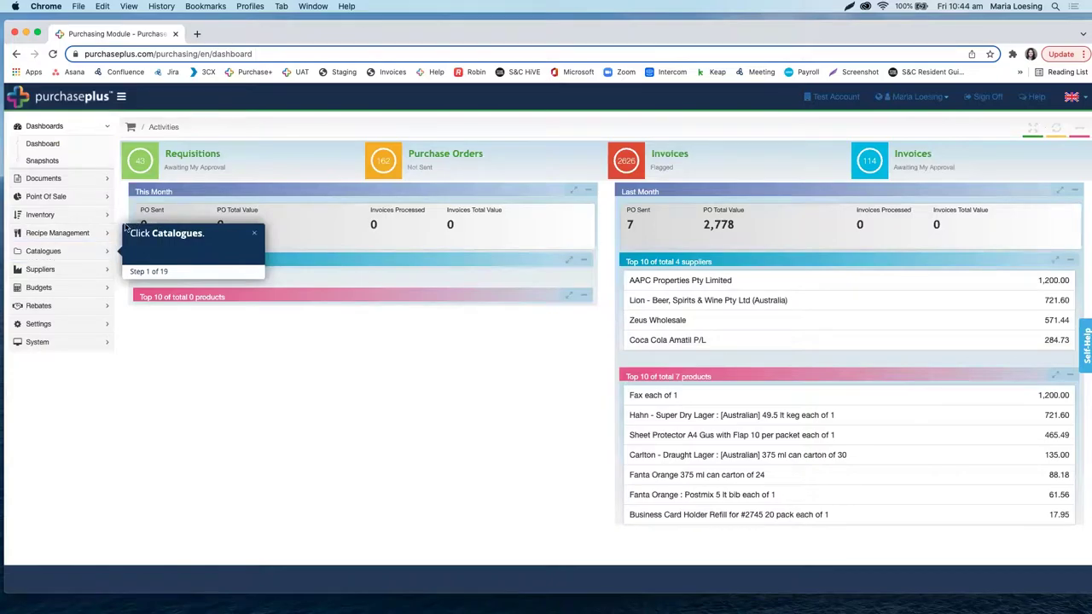
click(59, 252)
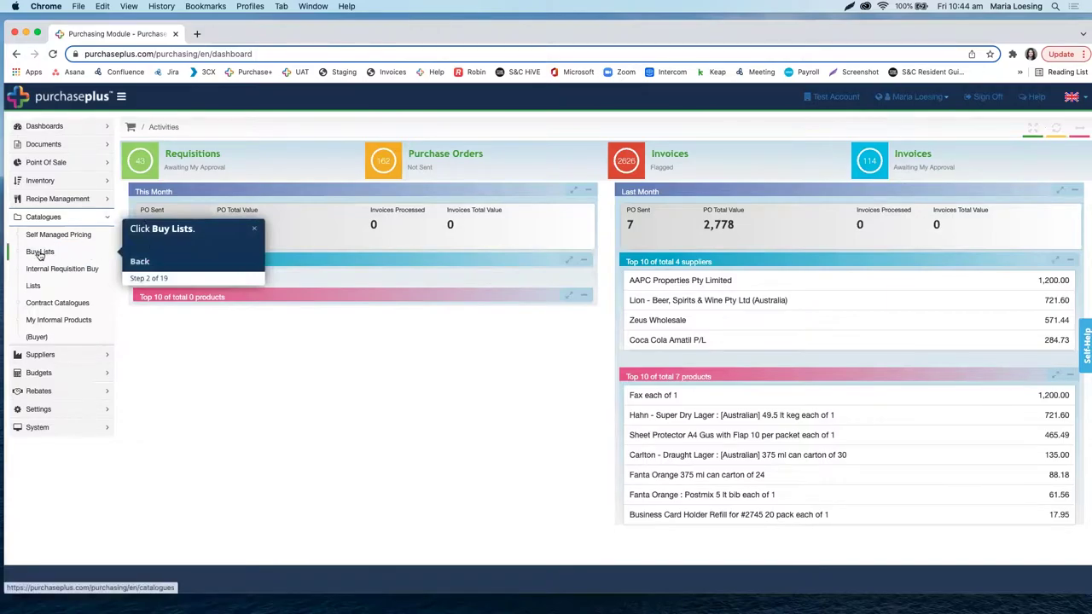
click(40, 255)
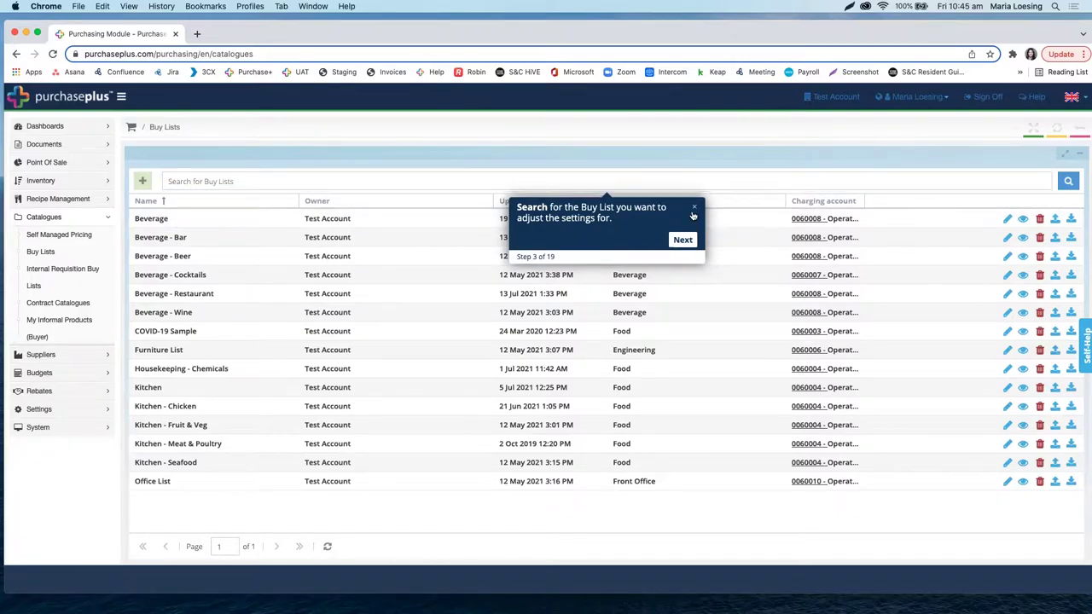
Exit the Buy List Settings guided flow and dismiss its feedback prompt without giving a reason.
scroll(694, 216, up, 5)
scroll(708, 197, up, 2)
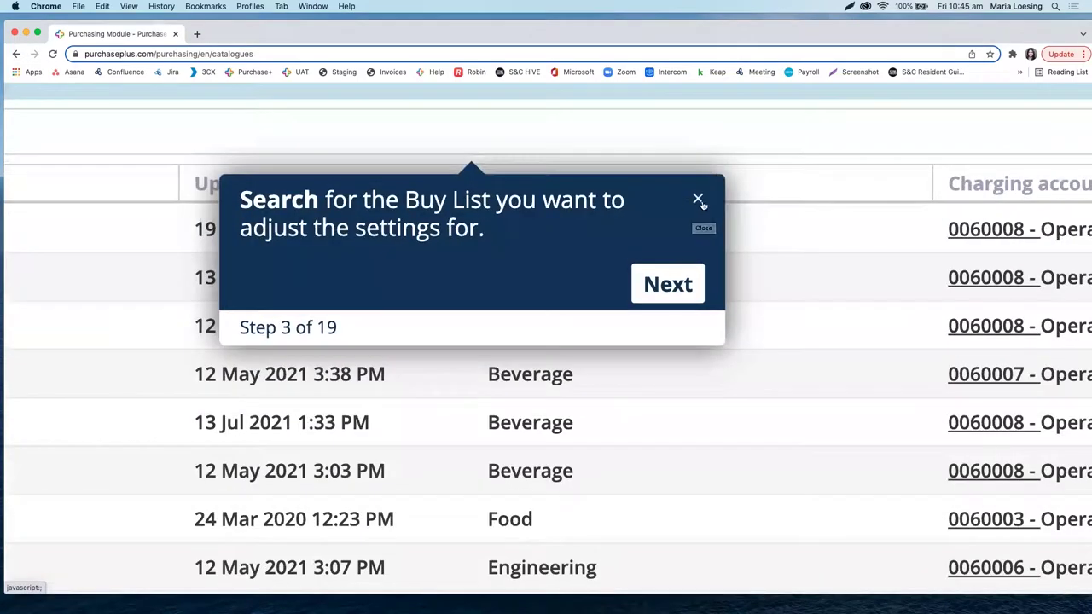
click(698, 198)
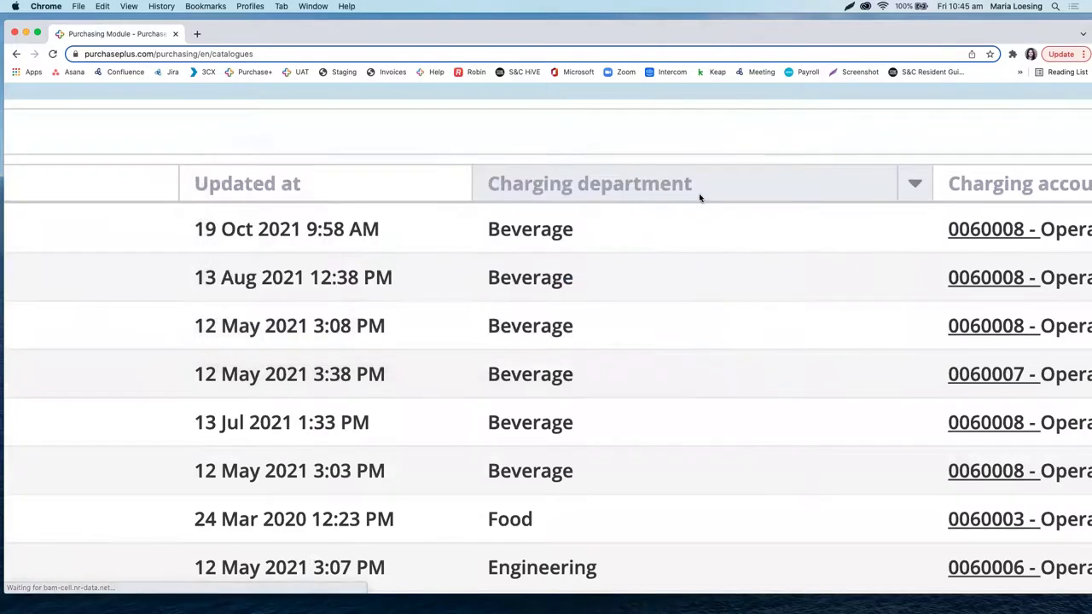
scroll(700, 198, down, 1)
scroll(699, 198, down, 5)
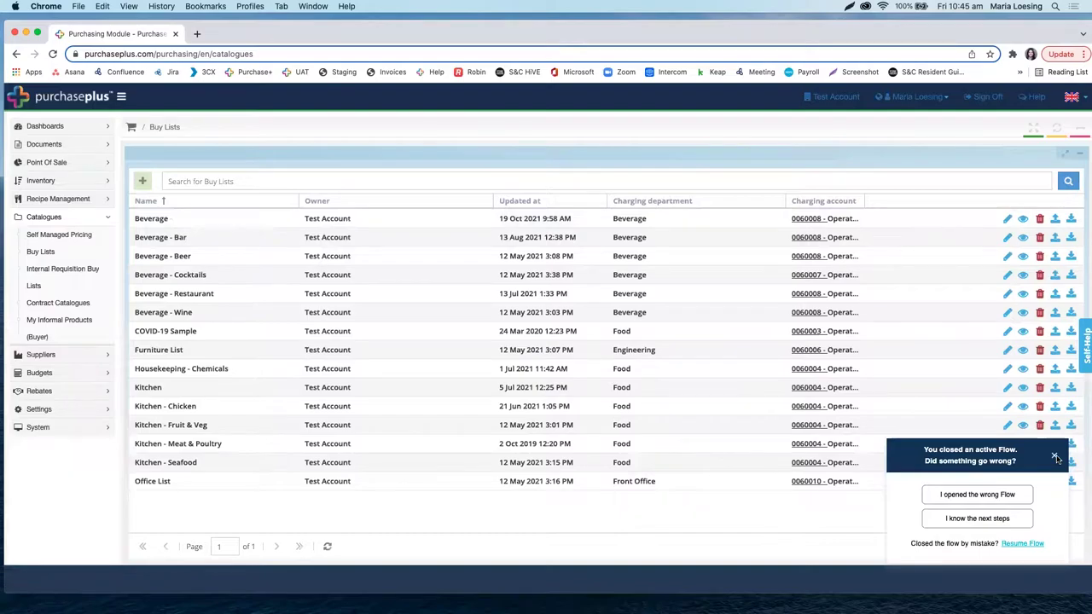
click(1055, 459)
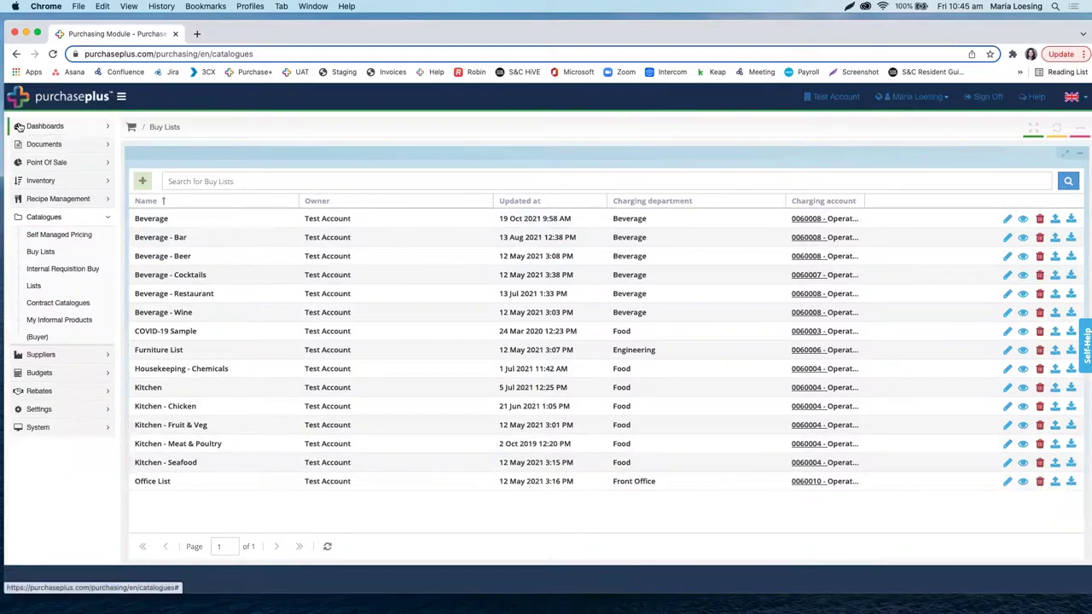
Return from the Buy Lists page to the main Dashboard.
scroll(19, 127, up, 5)
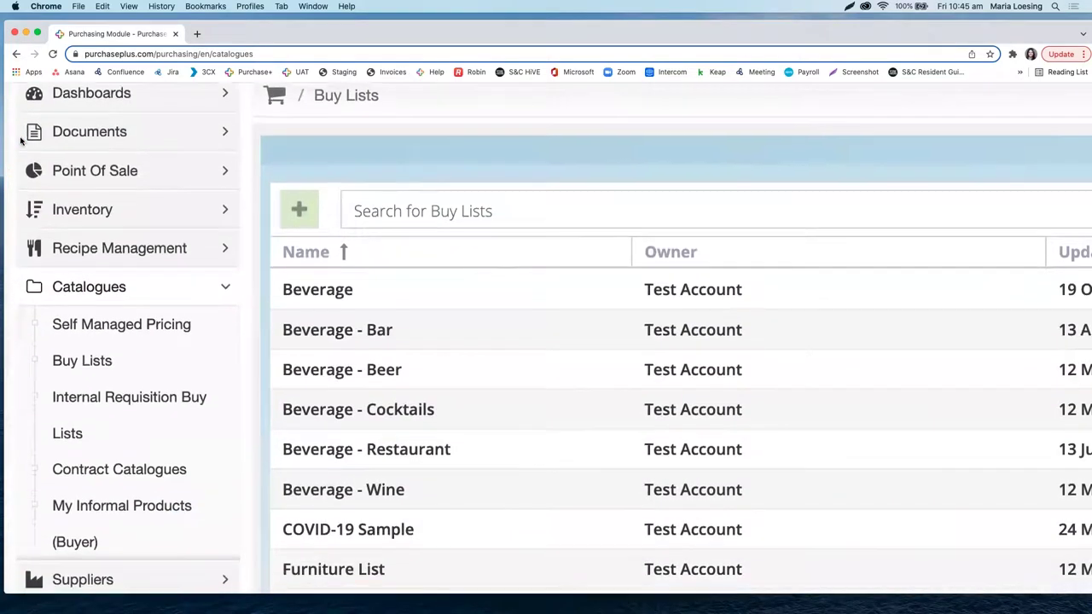
scroll(21, 141, up, 2)
click(99, 127)
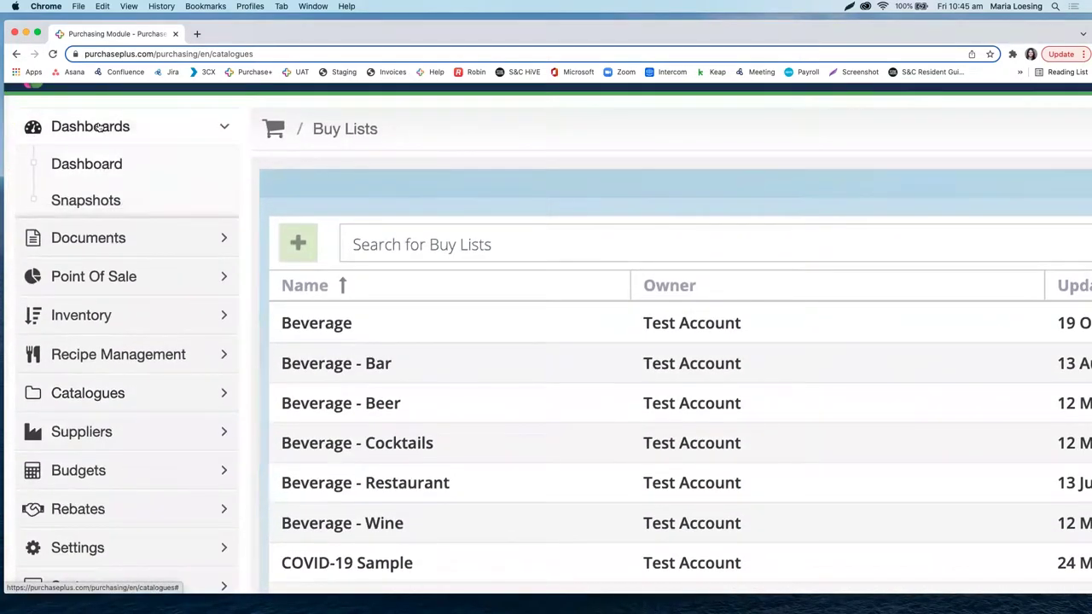
click(95, 163)
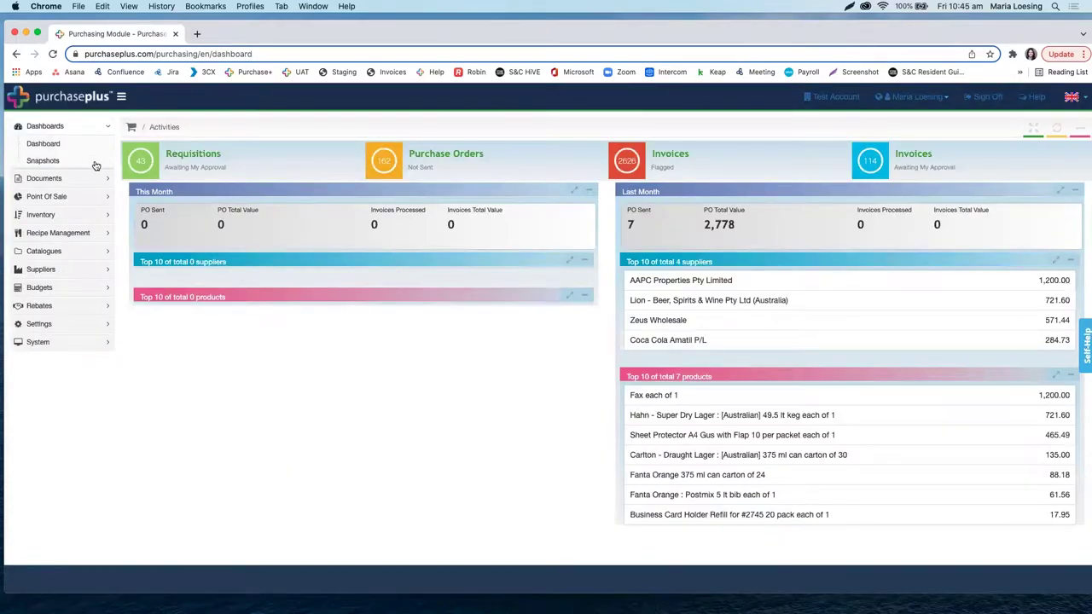
Examine the Dashboards navigation entries and the dashboard's Requisitions Awaiting My Approval tile.
key(super+equal)
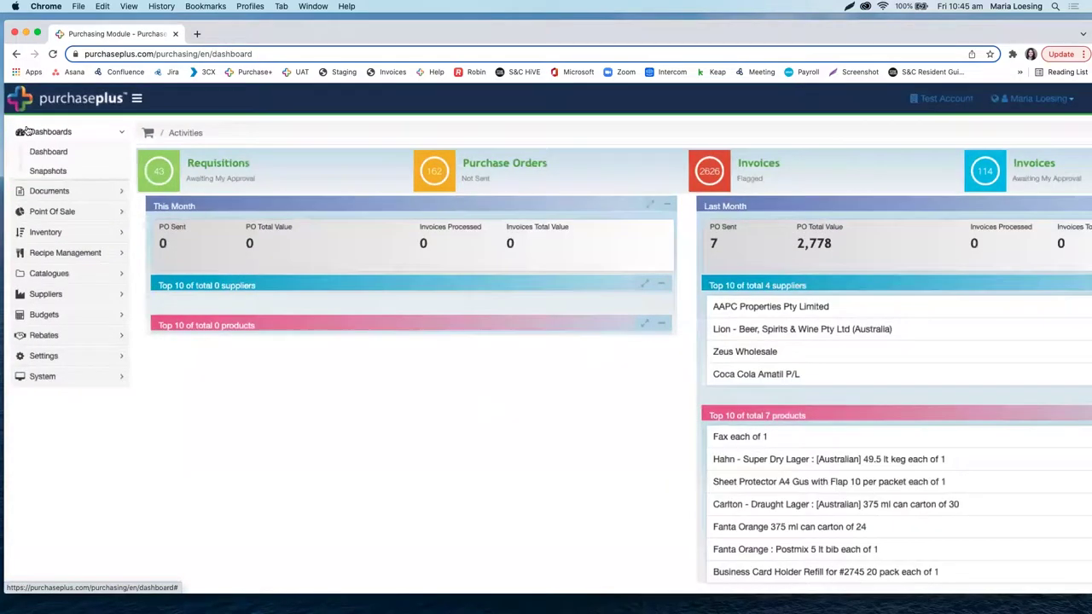
key(super+equal)
key(super+equal)
key(super+equal)
key(super+equal)
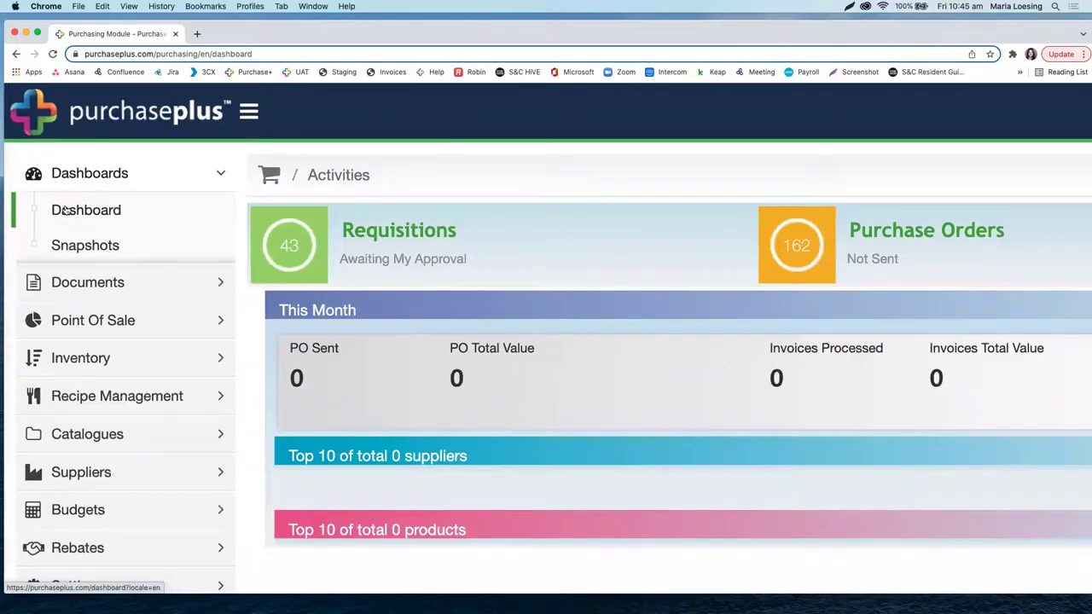
key(super+0)
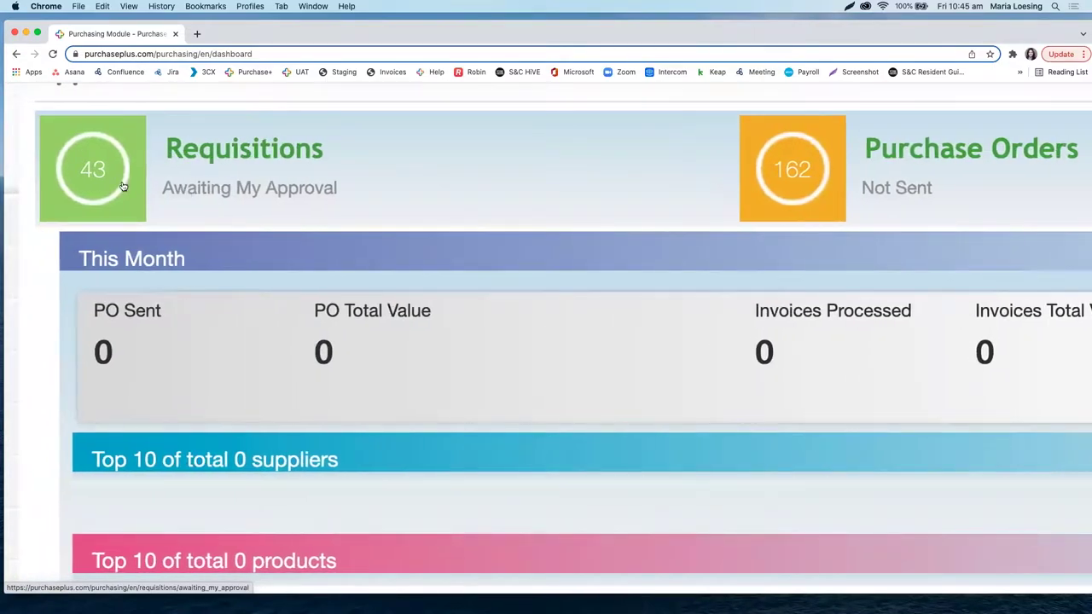
scroll(124, 185, up, 1)
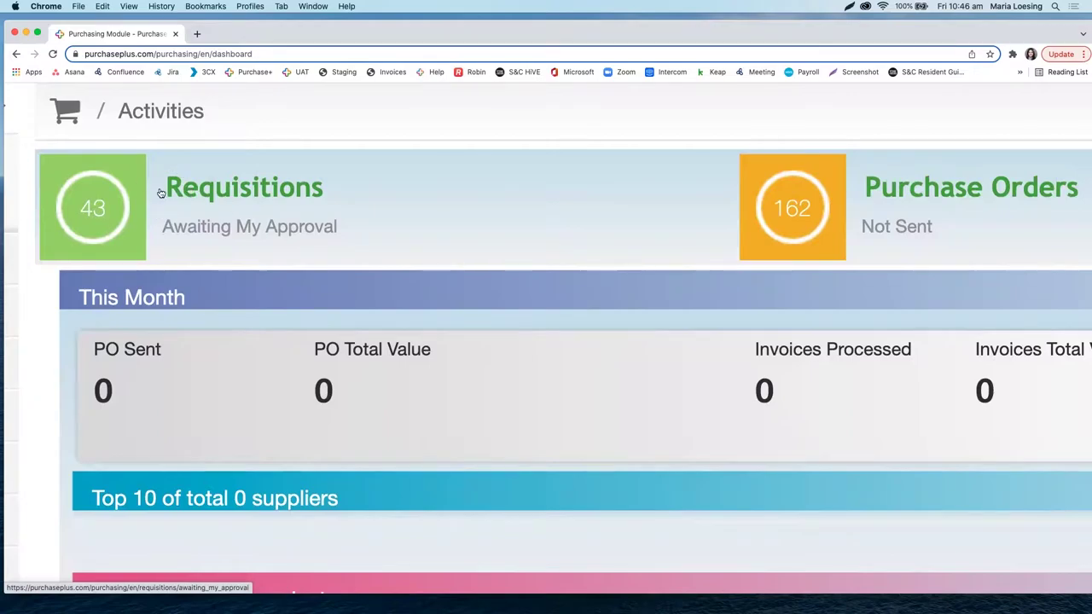
key(super+minus)
key(super+0)
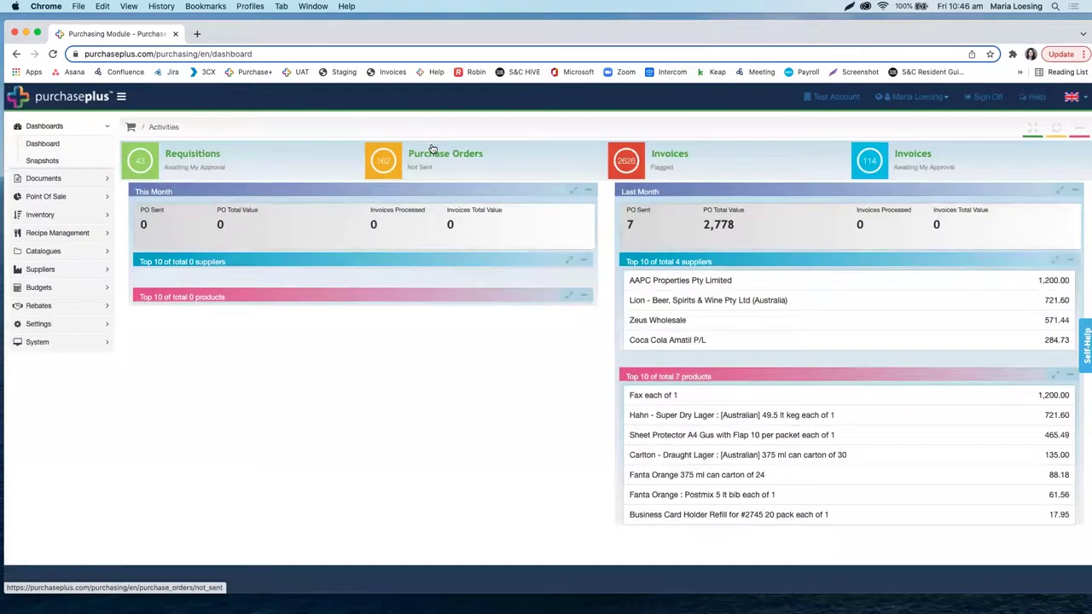
Examine the dashboard tiles for Purchase Orders Not Sent, Invoices Flagged and Invoices Awaiting My Approval.
scroll(432, 149, up, 3)
scroll(433, 149, up, 5)
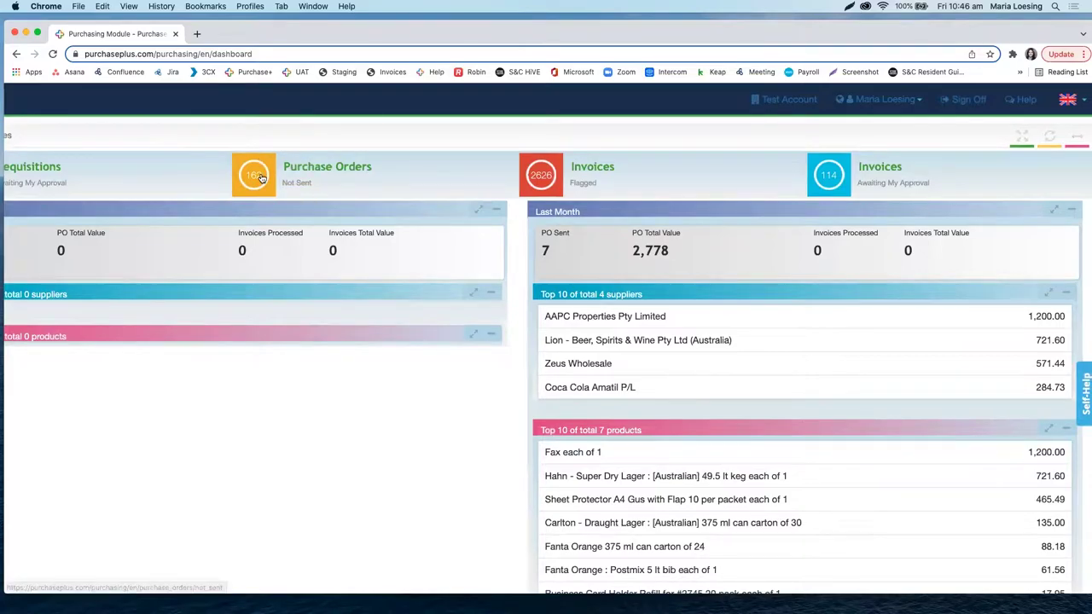
scroll(262, 176, up, 5)
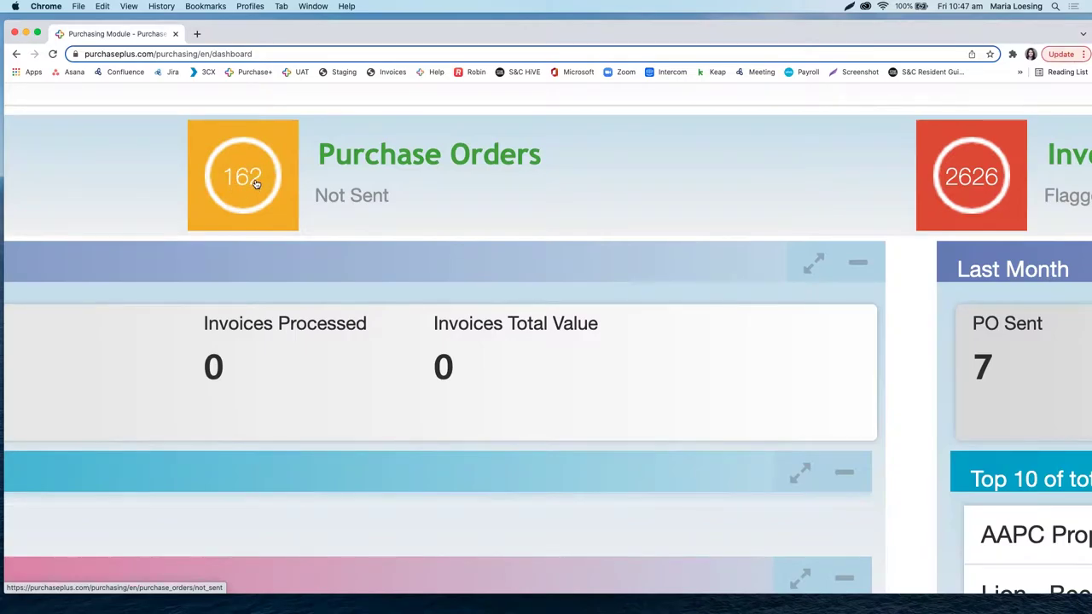
scroll(393, 195, down, 5)
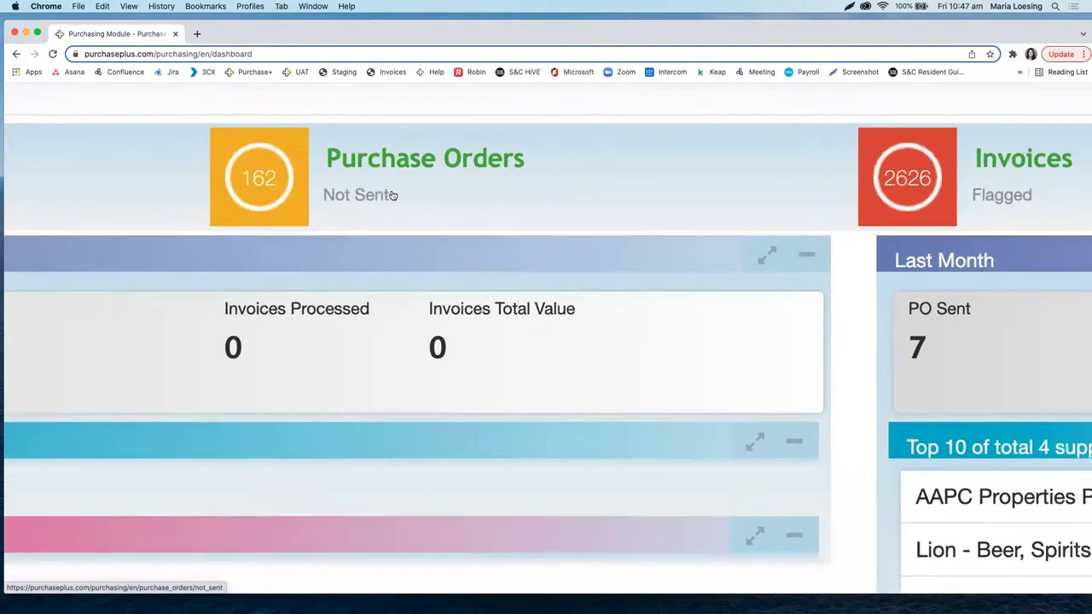
scroll(727, 195, right, 5)
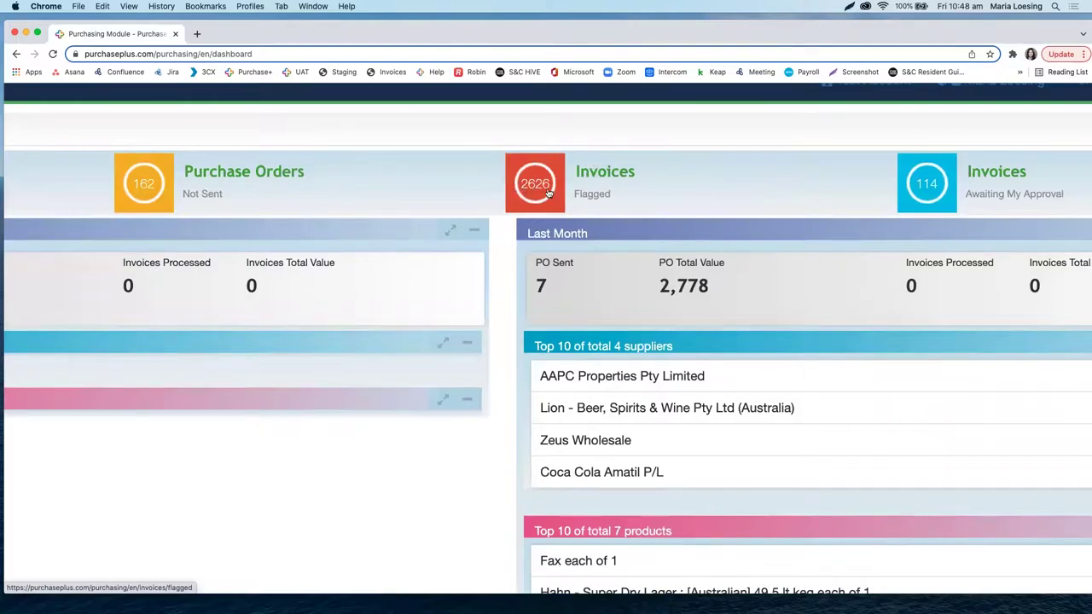
scroll(682, 179, up, 2)
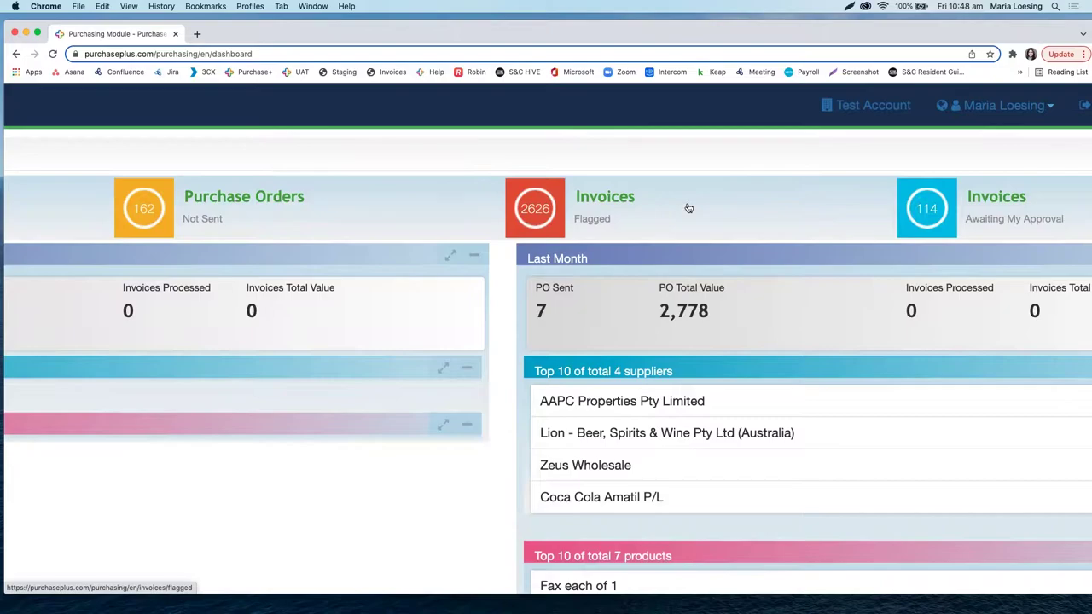
scroll(689, 209, right, 5)
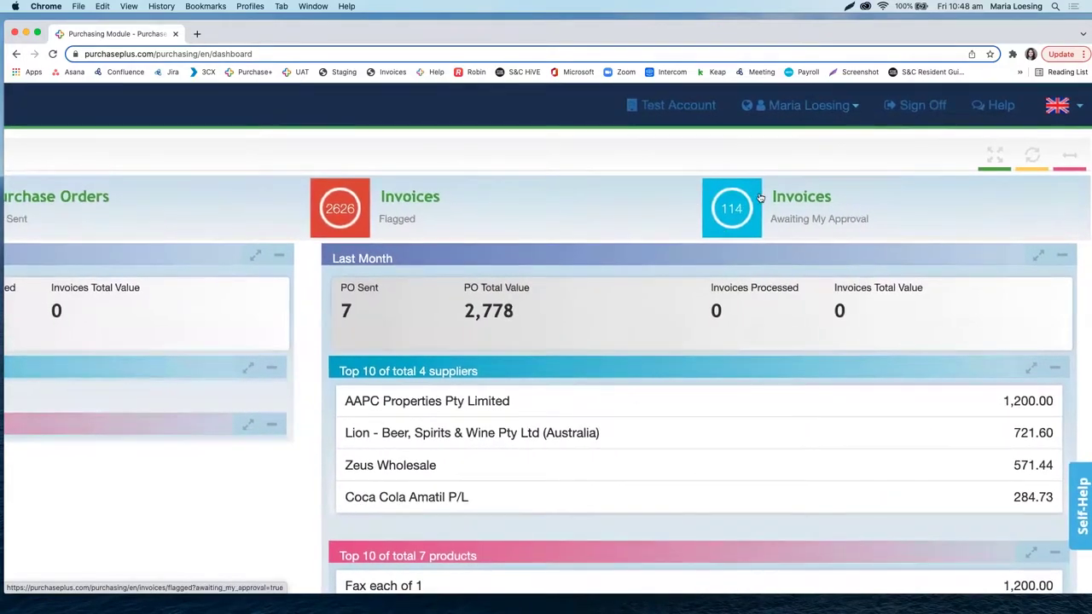
scroll(760, 198, up, 3)
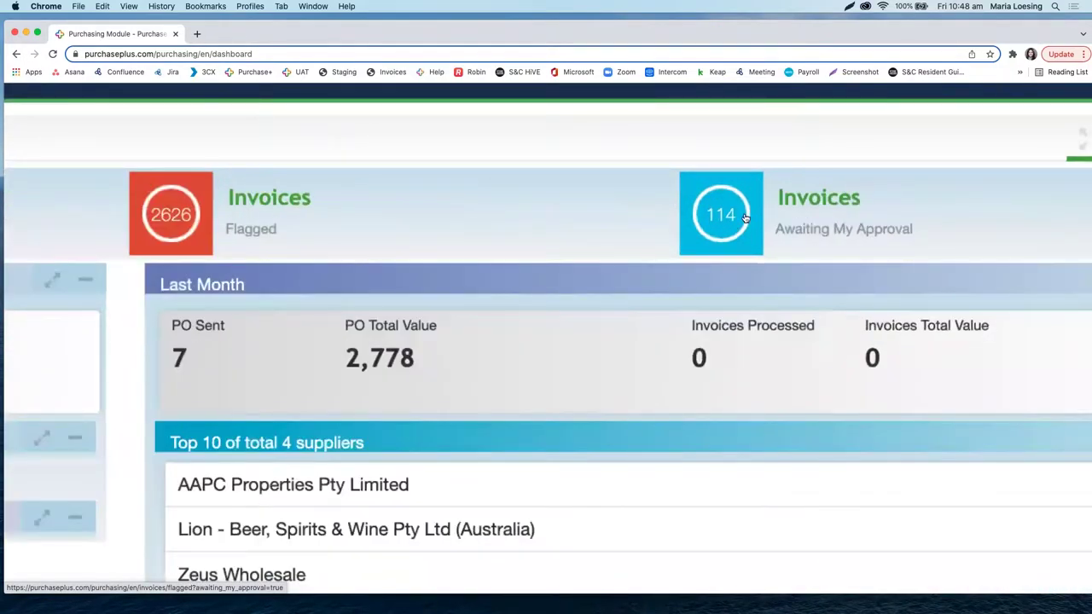
scroll(745, 218, up, 1)
scroll(742, 219, right, 2)
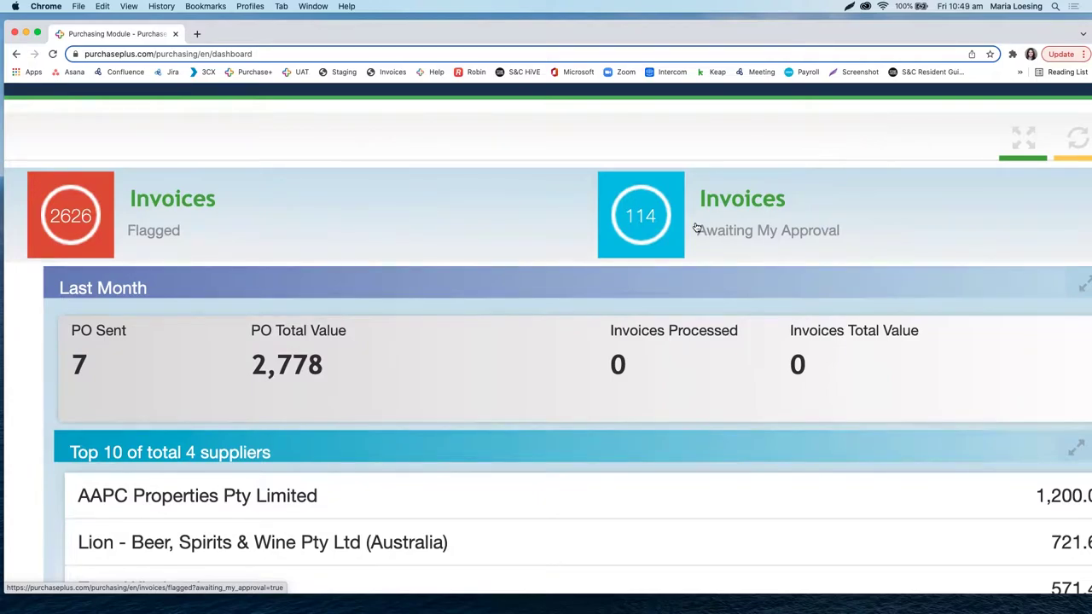
key(super+0)
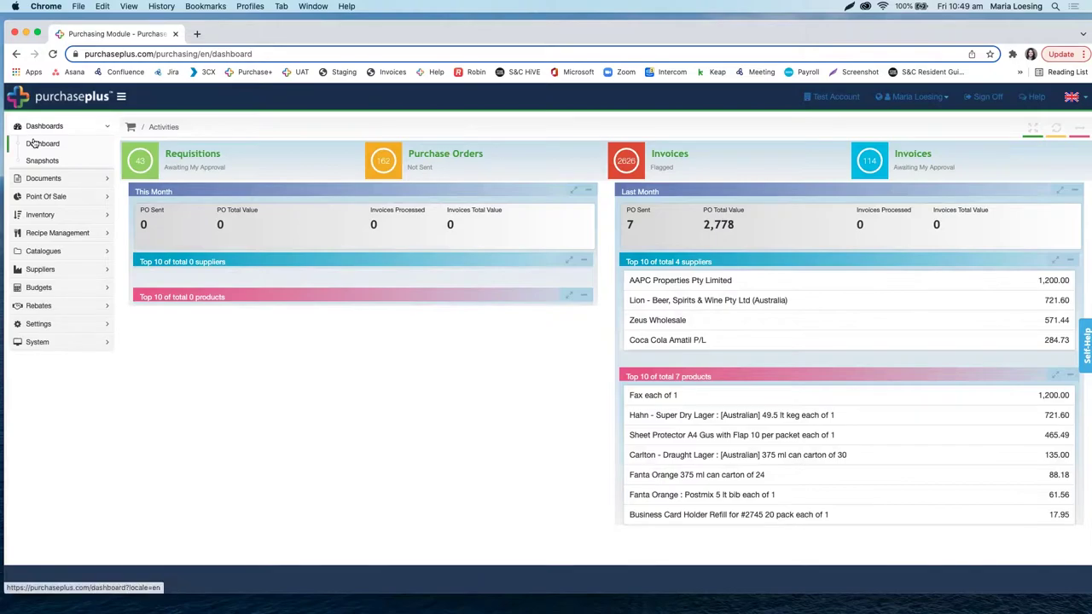
Open the Snapshots dashboard and look through its report groups, including the pricing, invoices, supplier and purchase order snapshots.
key(super+equal)
key(super+equal)
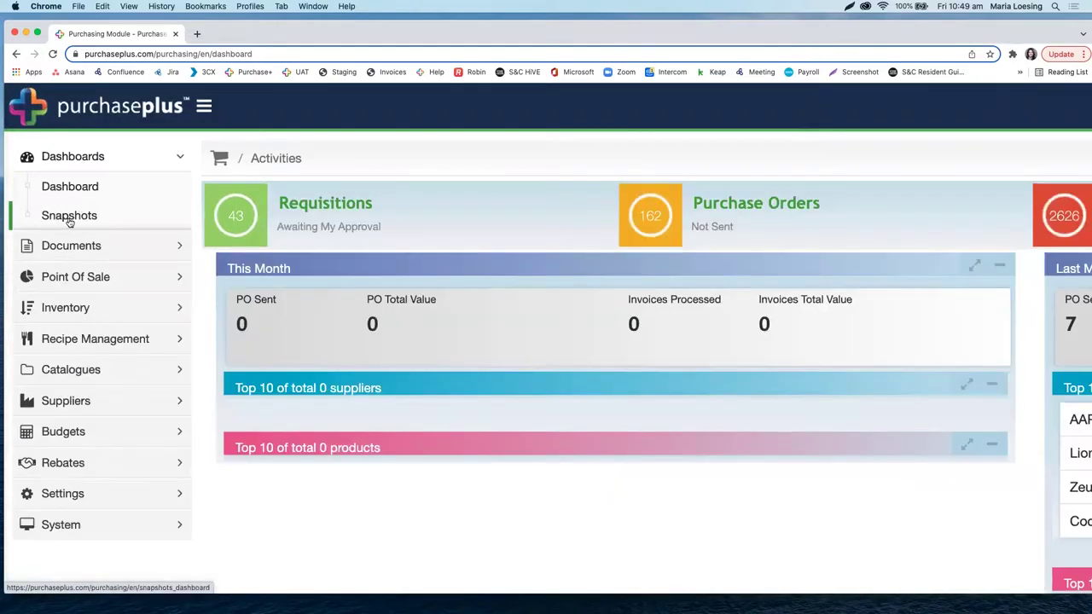
click(70, 220)
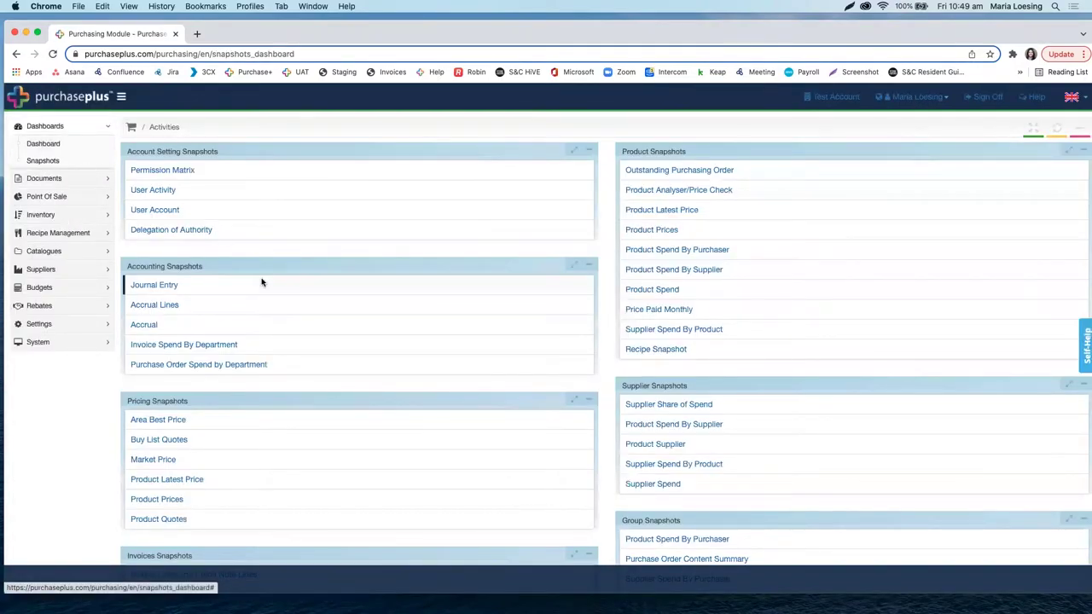
scroll(385, 334, down, 5)
scroll(387, 333, down, 5)
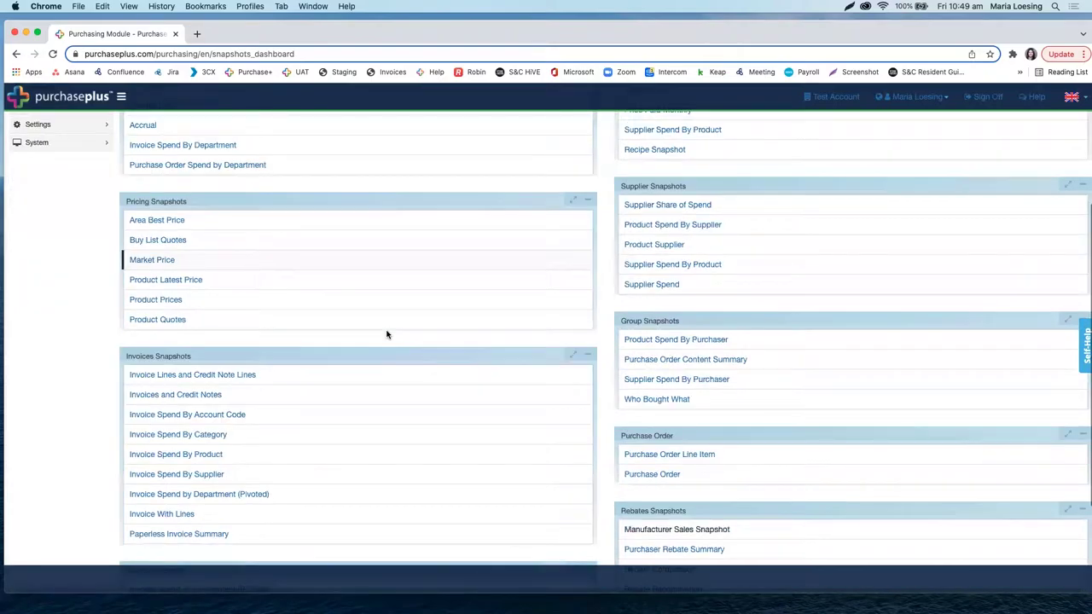
scroll(386, 334, up, 2)
scroll(386, 333, up, 8)
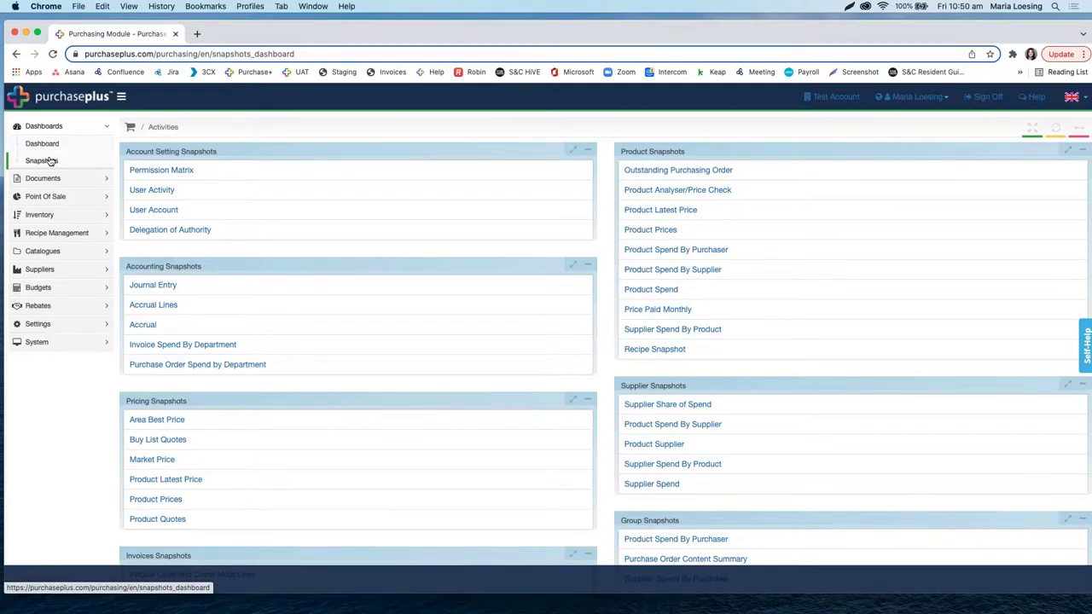
Expand the Documents section of the navigation and examine its document types.
click(34, 177)
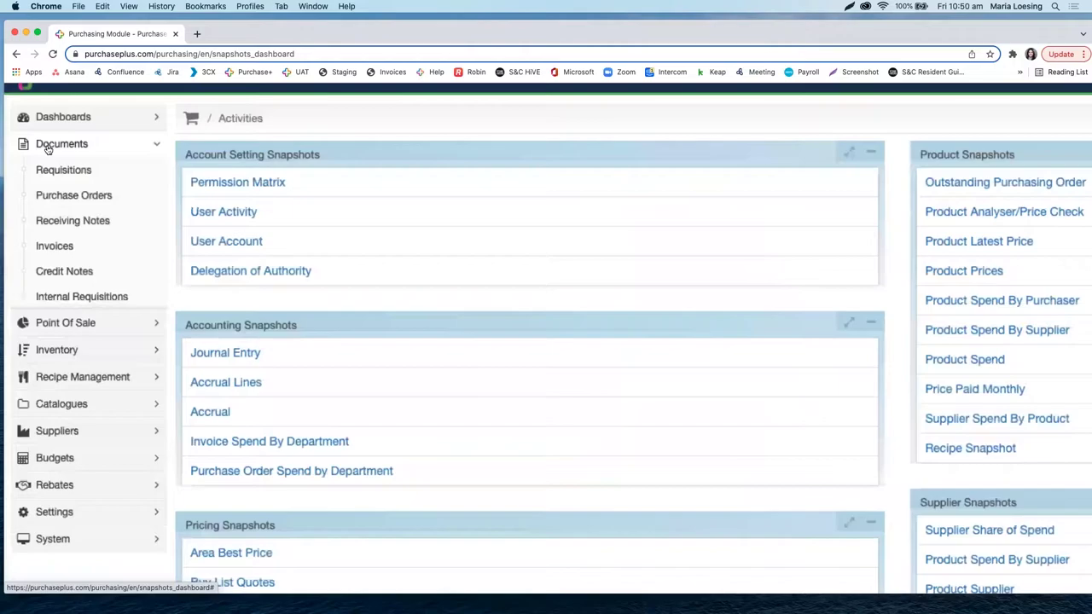
scroll(48, 147, up, 5)
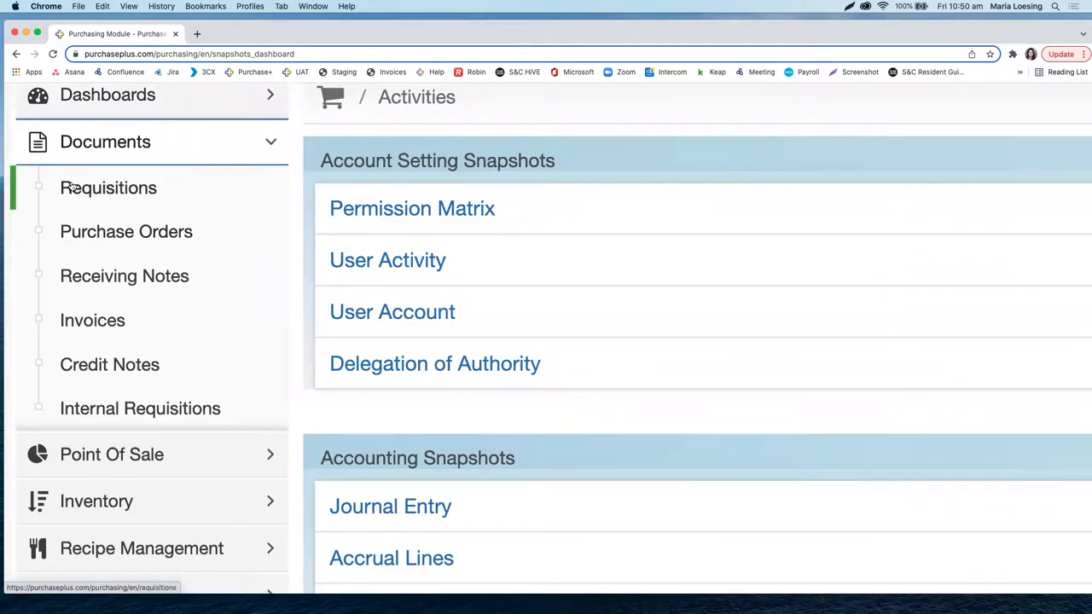
Finish reviewing the document types, then expand the Catalogues section of the navigation, examine its entries and collapse it.
scroll(72, 187, up, 2)
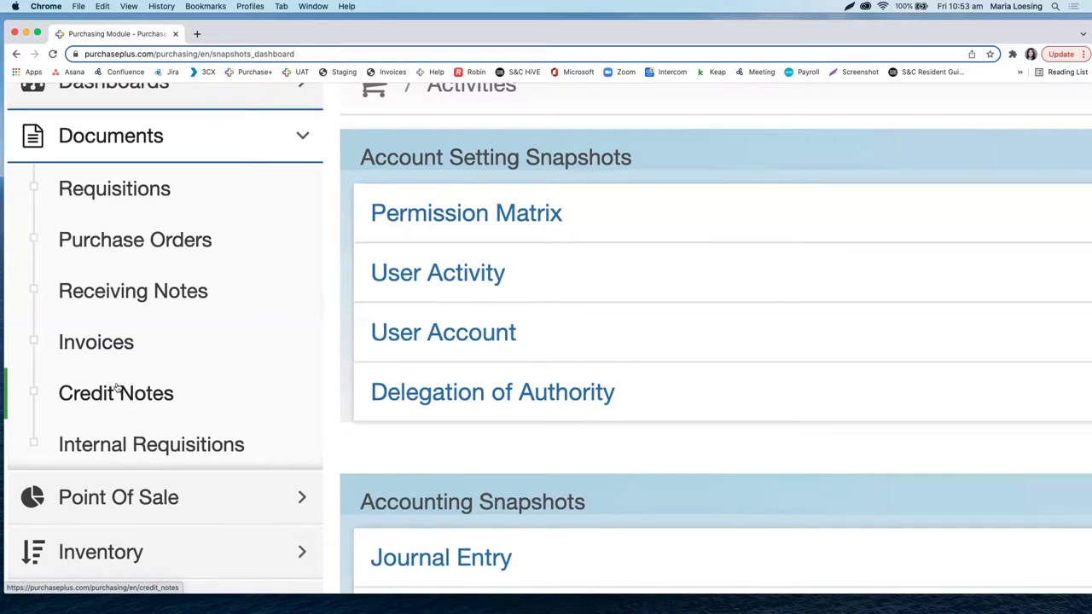
scroll(116, 388, down, 5)
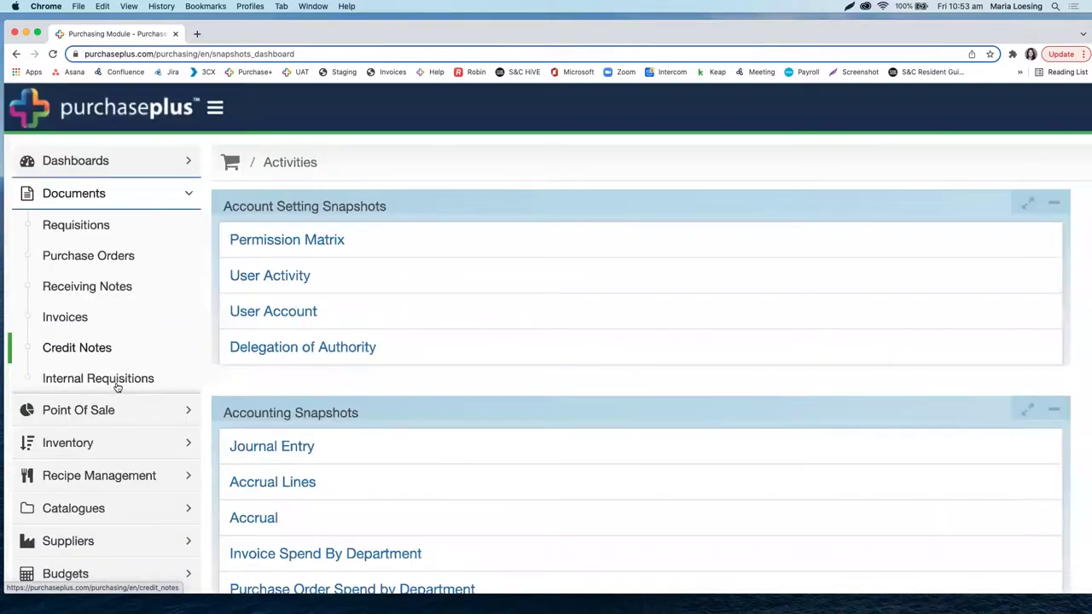
key(super+minus)
key(super+minus)
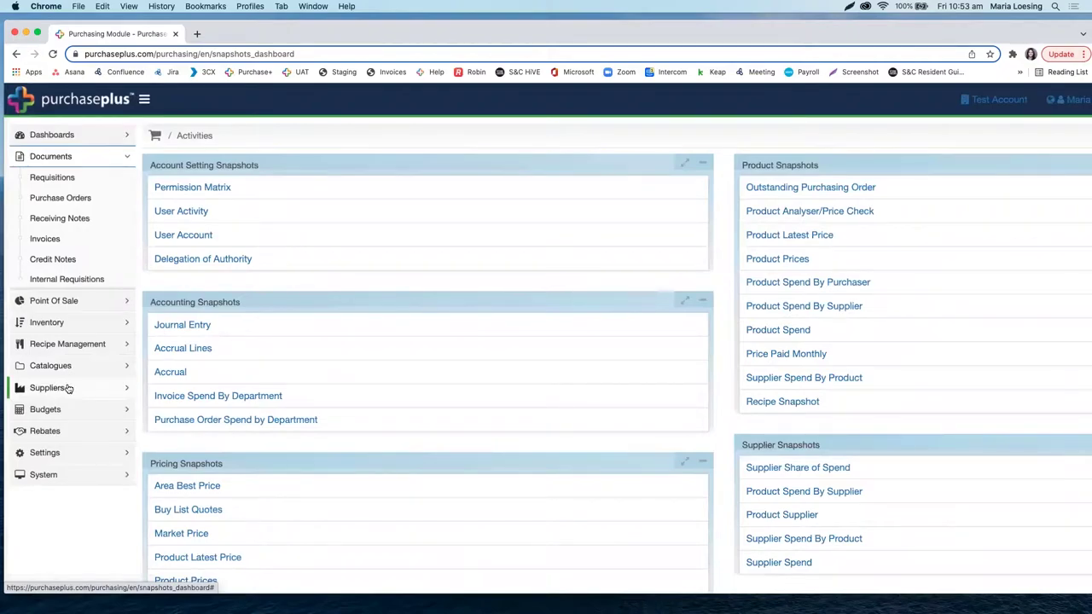
click(71, 367)
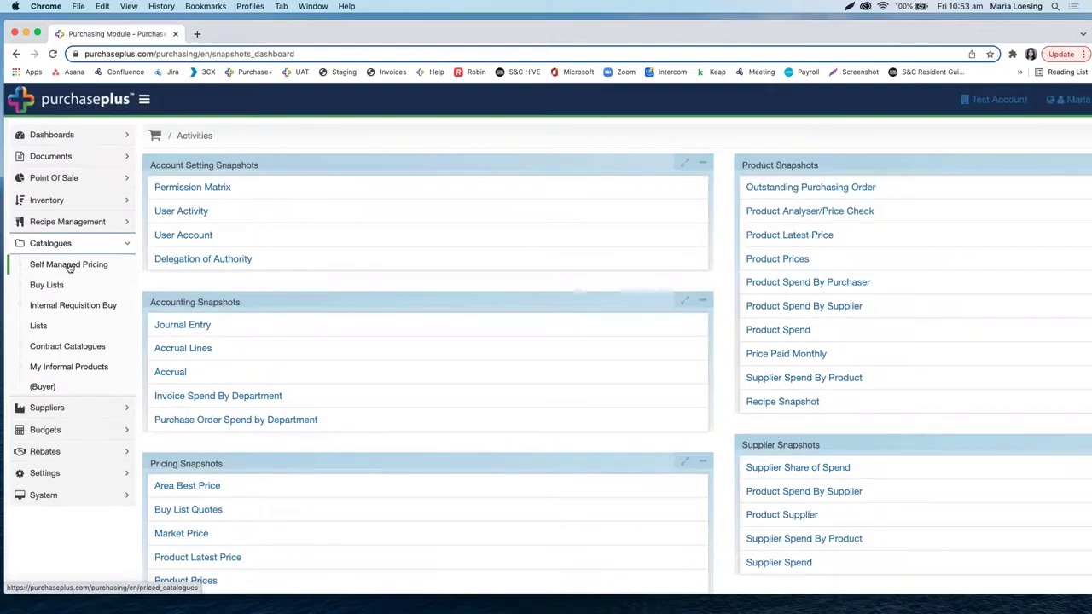
key(super+plus)
scroll(70, 267, up, 5)
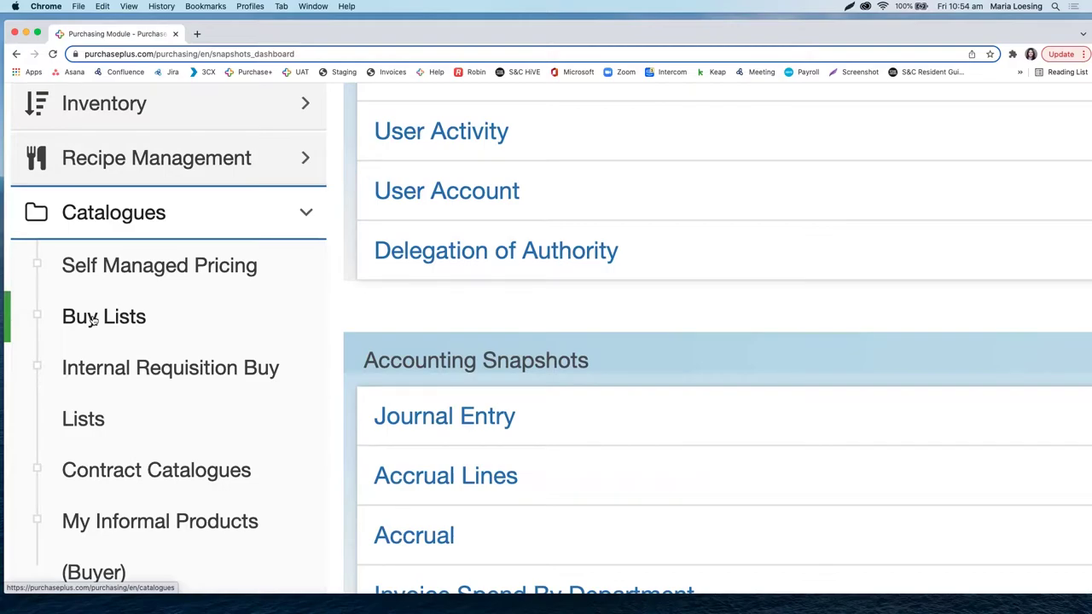
click(305, 216)
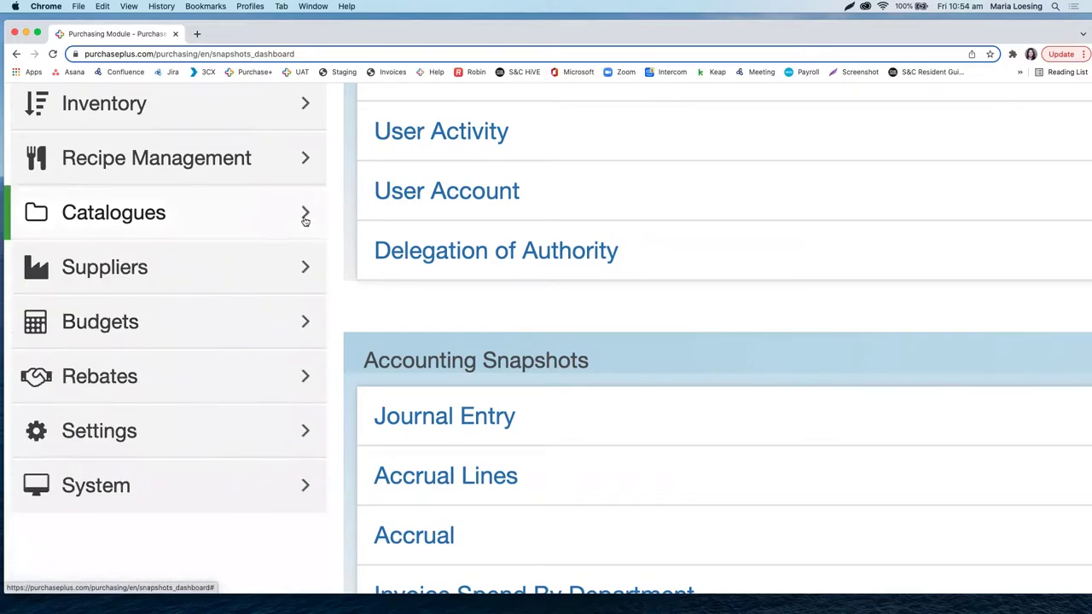
Examine the entries of the Suppliers and Settings navigation sections, expanding and collapsing each one.
click(267, 266)
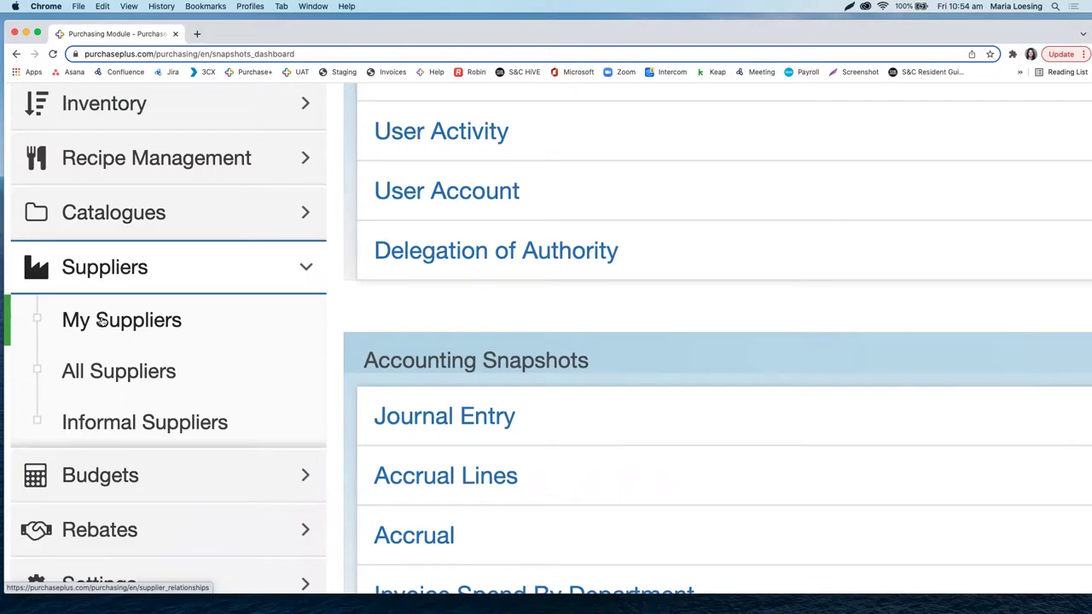
click(307, 268)
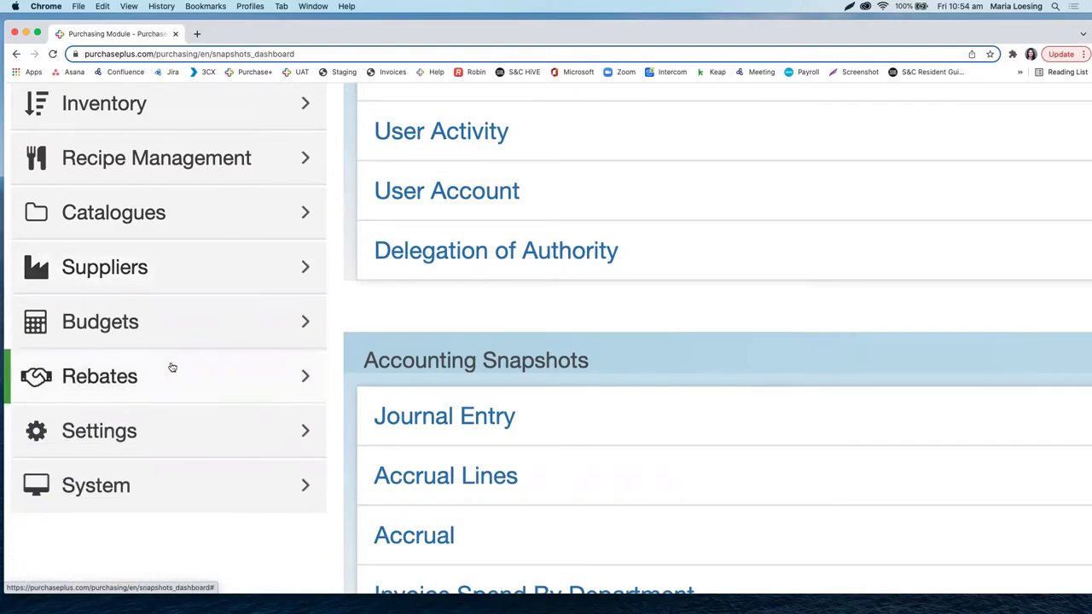
click(284, 430)
scroll(207, 455, down, 2)
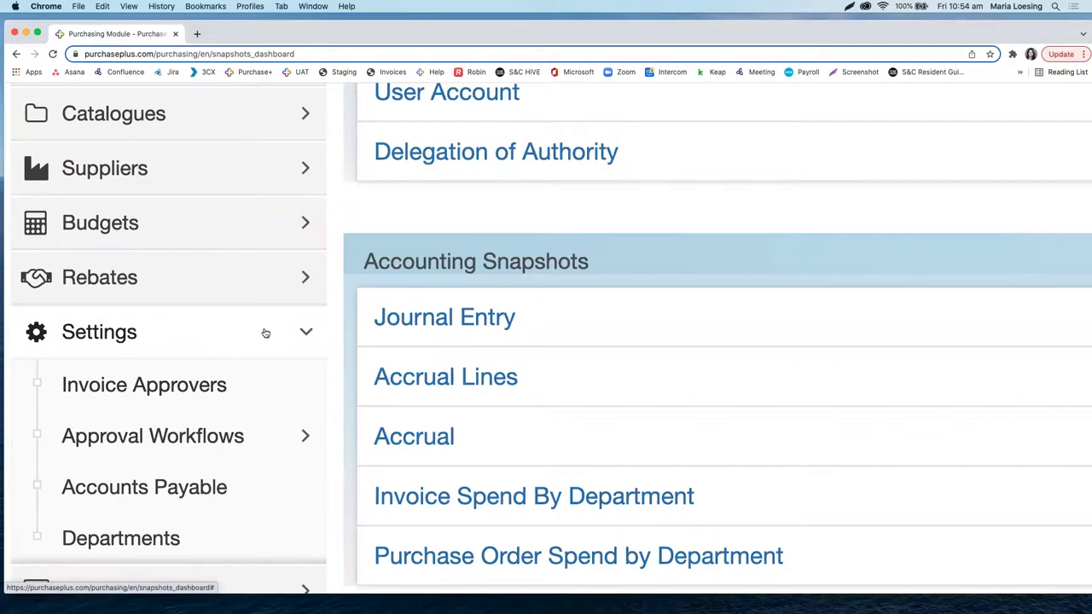
click(305, 334)
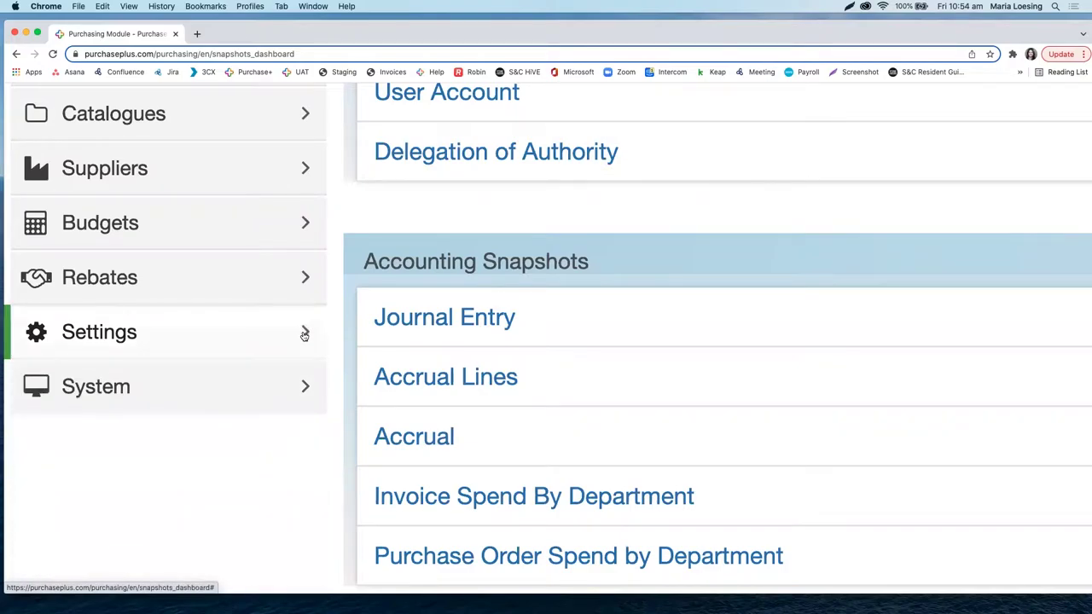
Open the My Suppliers list from the Suppliers section of the navigation.
key(super+minus)
key(super+minus)
key(super+minus)
key(super+minus)
key(super+minus)
key(super+minus)
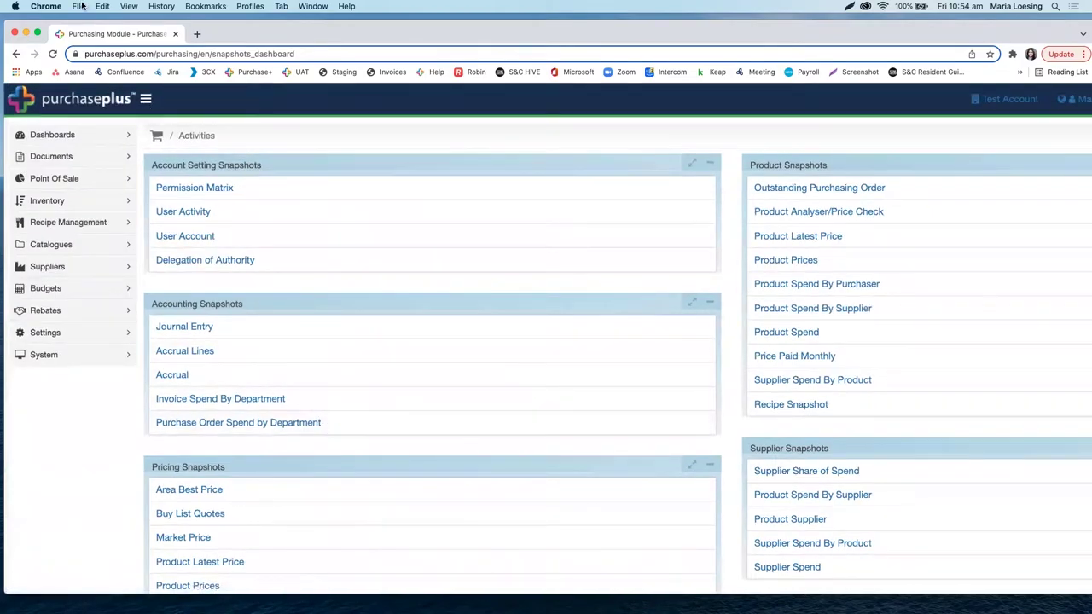
click(62, 270)
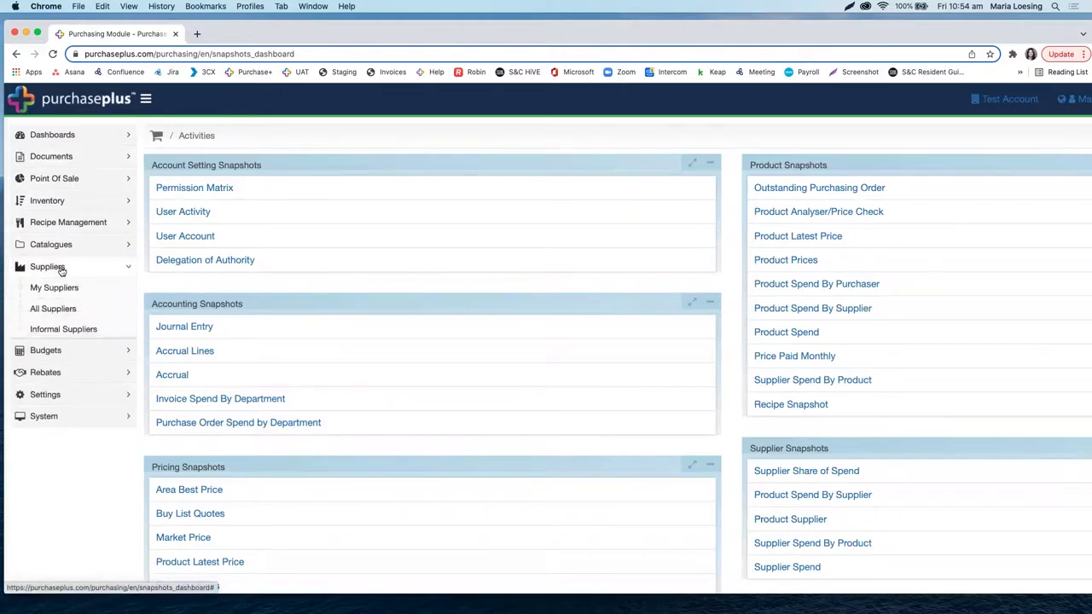
click(52, 289)
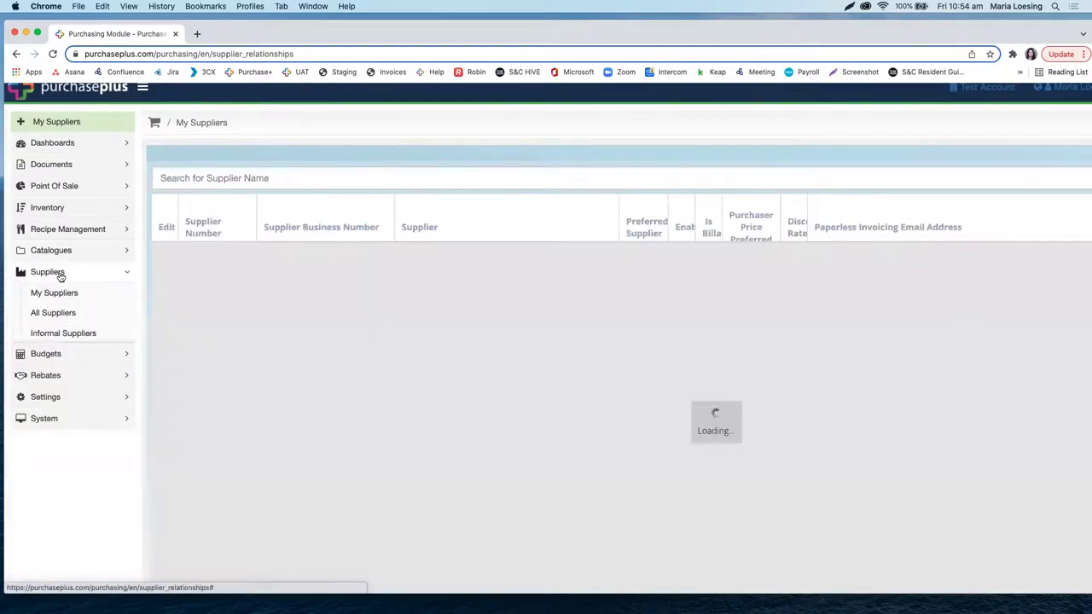
Examine the My Suppliers list, including the starred supplier In2Food (Operations) Pty Ltd - Melbourne.
key(super+equal)
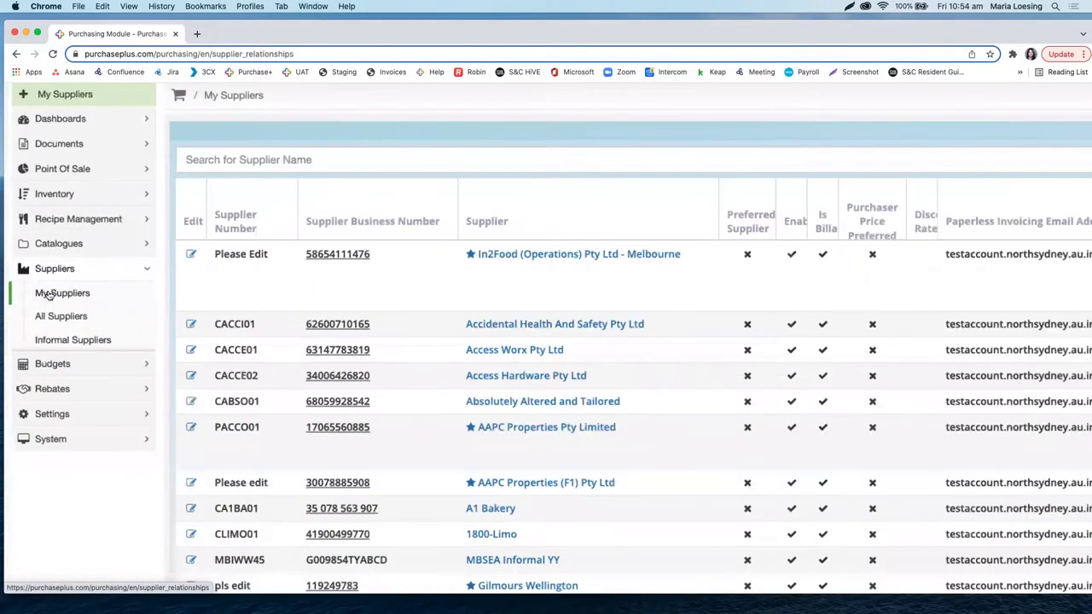
key(super+minus)
key(super+minus)
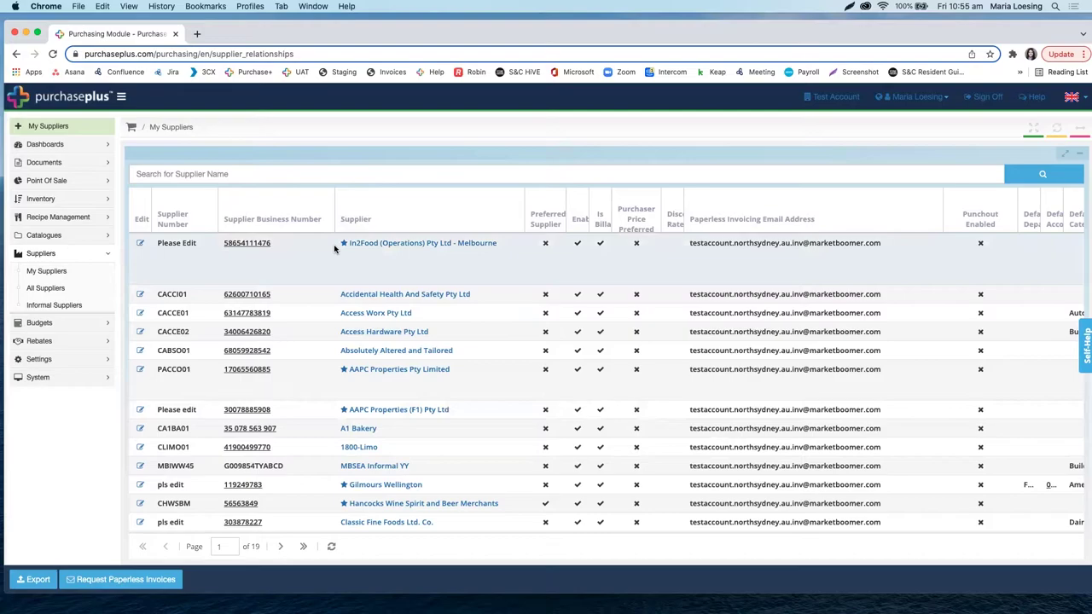
scroll(334, 249, up, 2)
scroll(334, 248, up, 5)
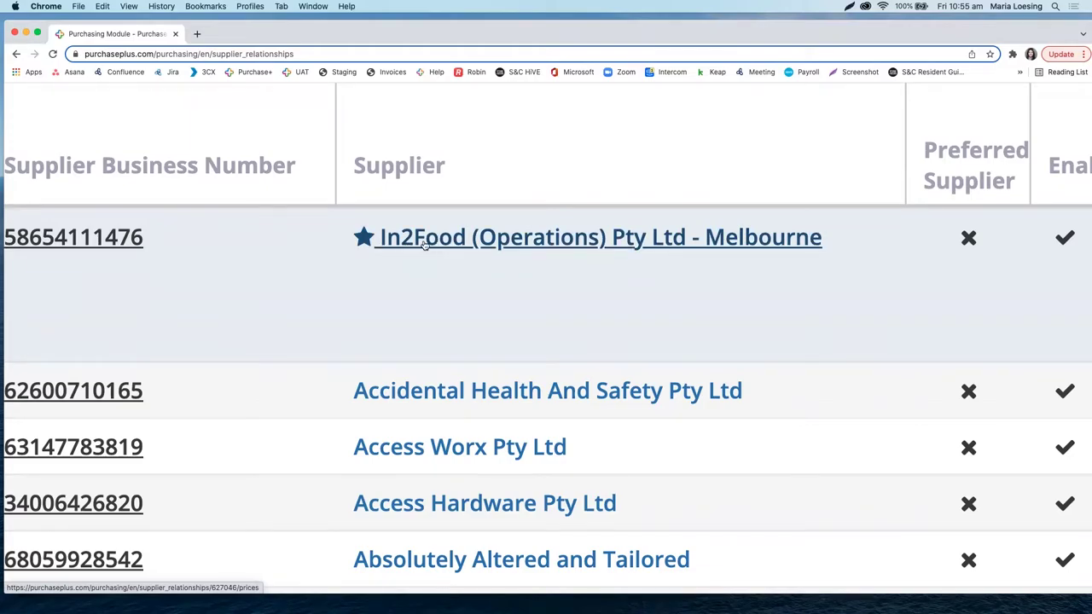
scroll(424, 245, down, 5)
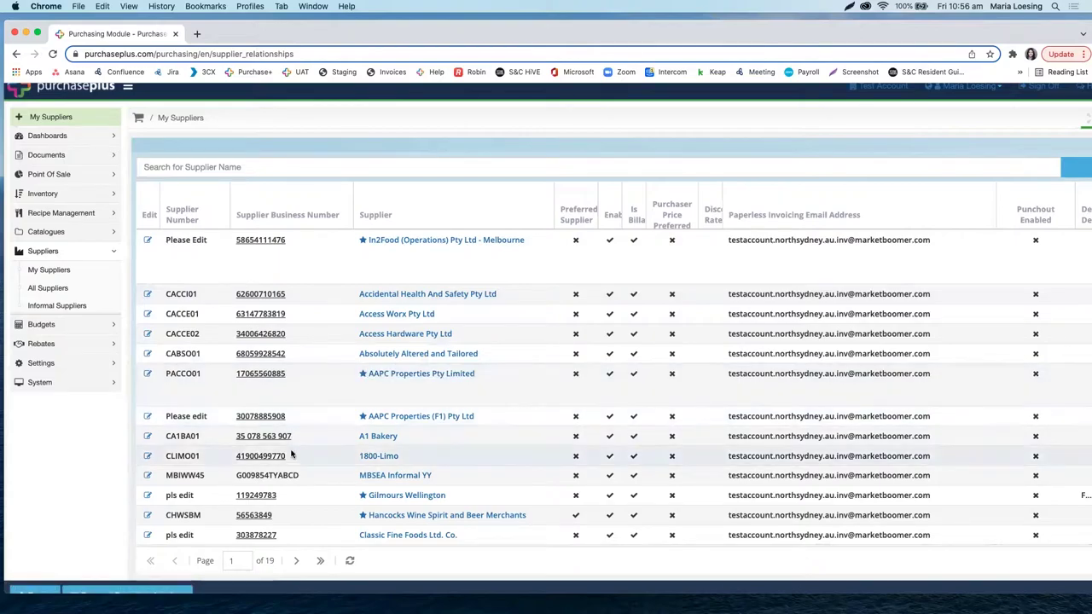
Find Gilmours Wellington in the supplier list, open its record and examine its supplier details and product prices.
scroll(324, 465, down, 2)
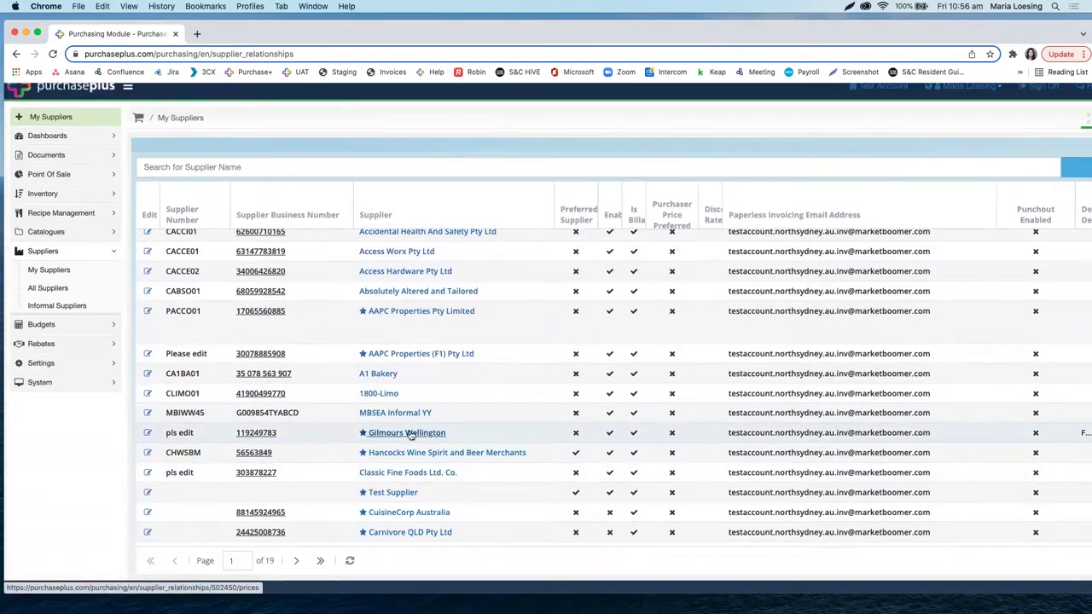
scroll(411, 435, up, 2)
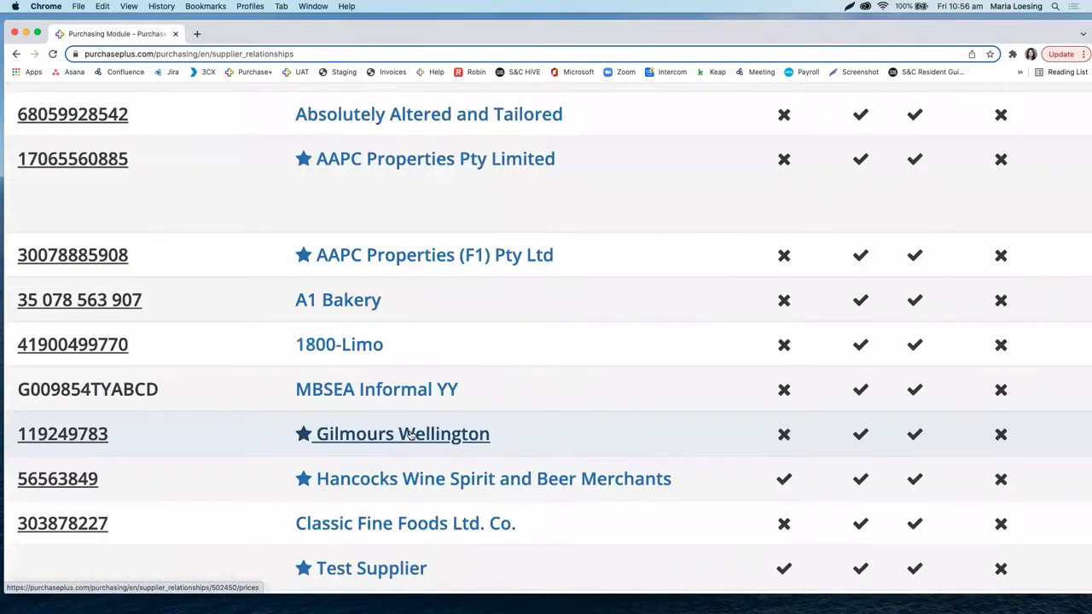
scroll(410, 435, up, 2)
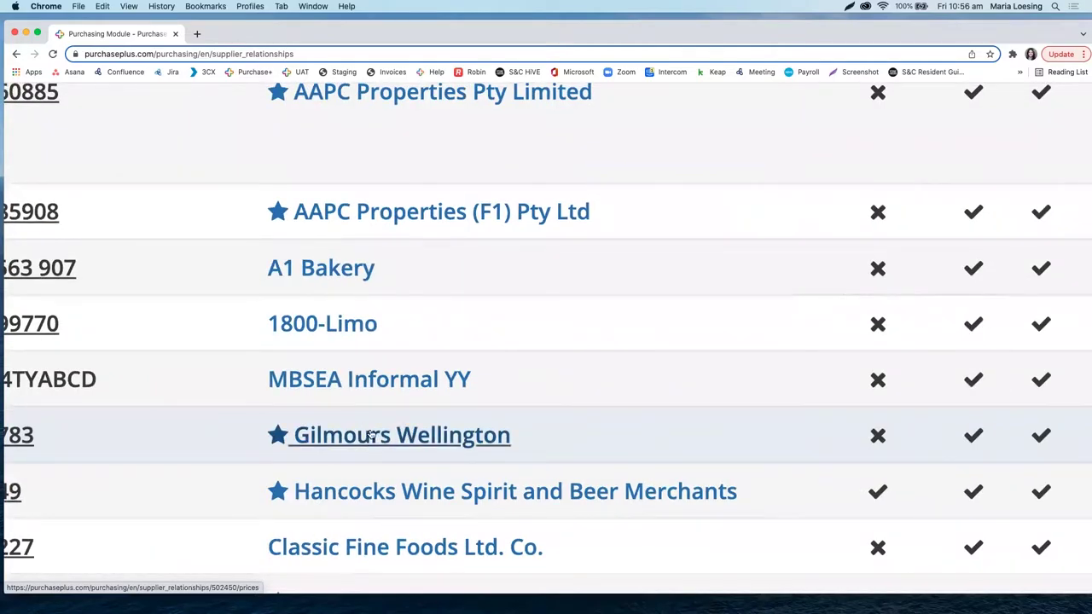
click(370, 434)
scroll(372, 435, down, 3)
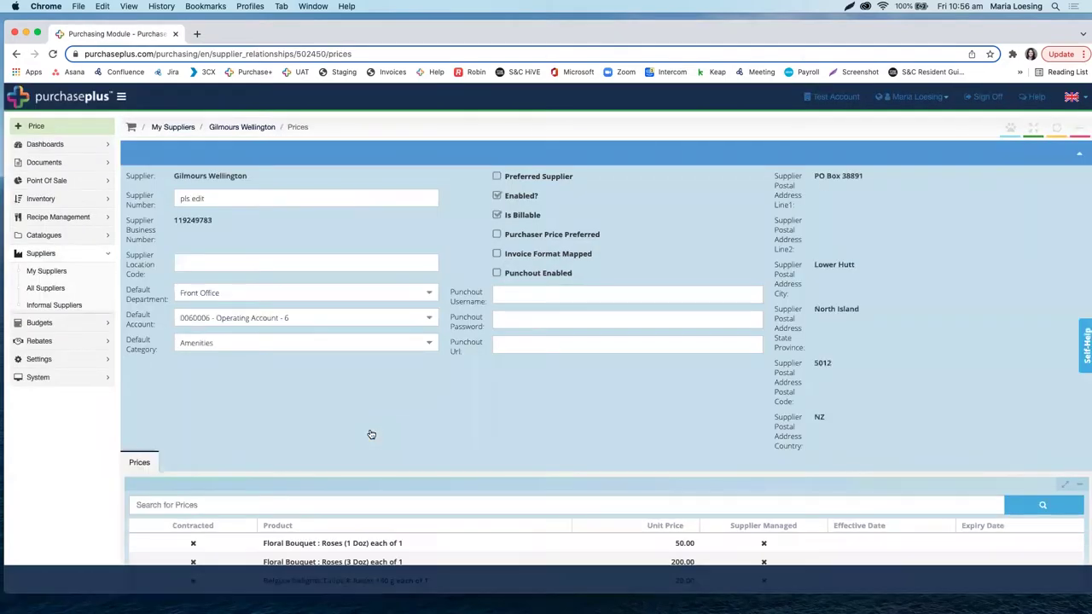
scroll(450, 430, down, 3)
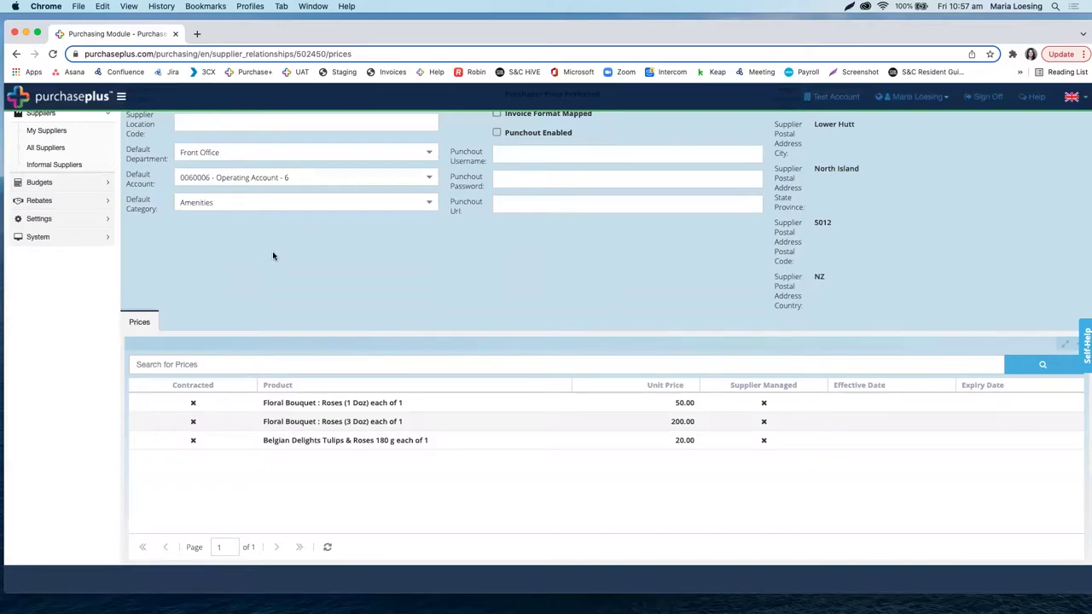
scroll(273, 255, up, 3)
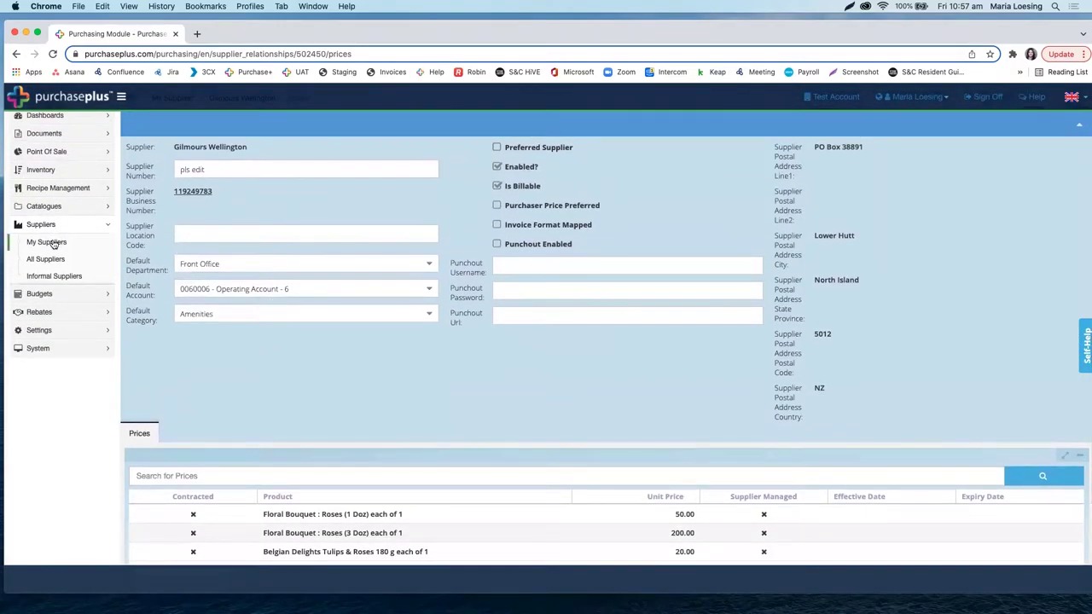
Return to the My Suppliers list and examine its Paperless Invoicing Email Address column.
click(53, 244)
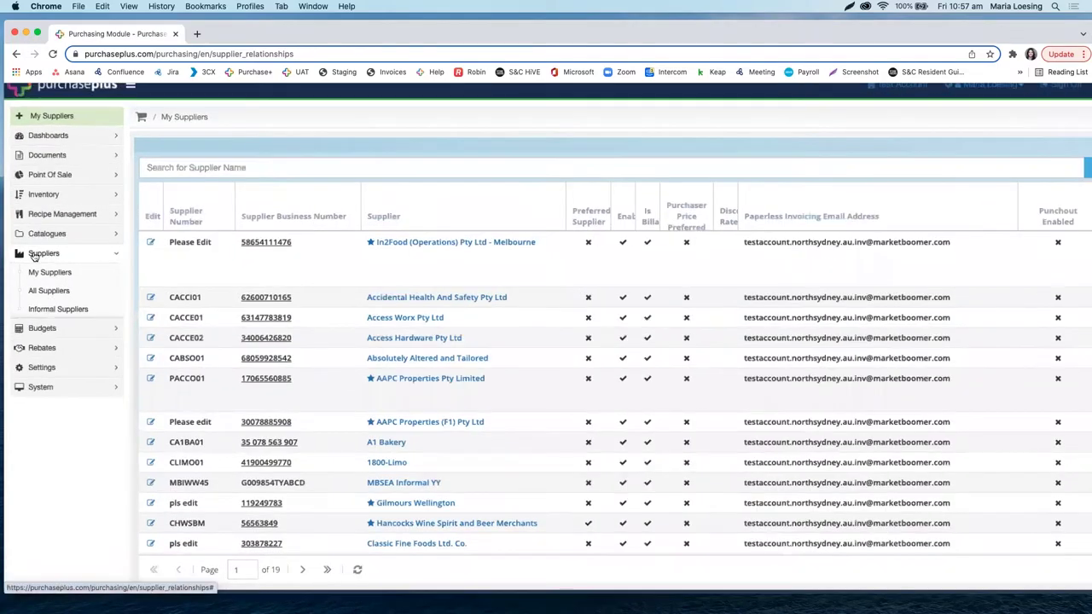
scroll(34, 256, up, 5)
scroll(104, 301, down, 5)
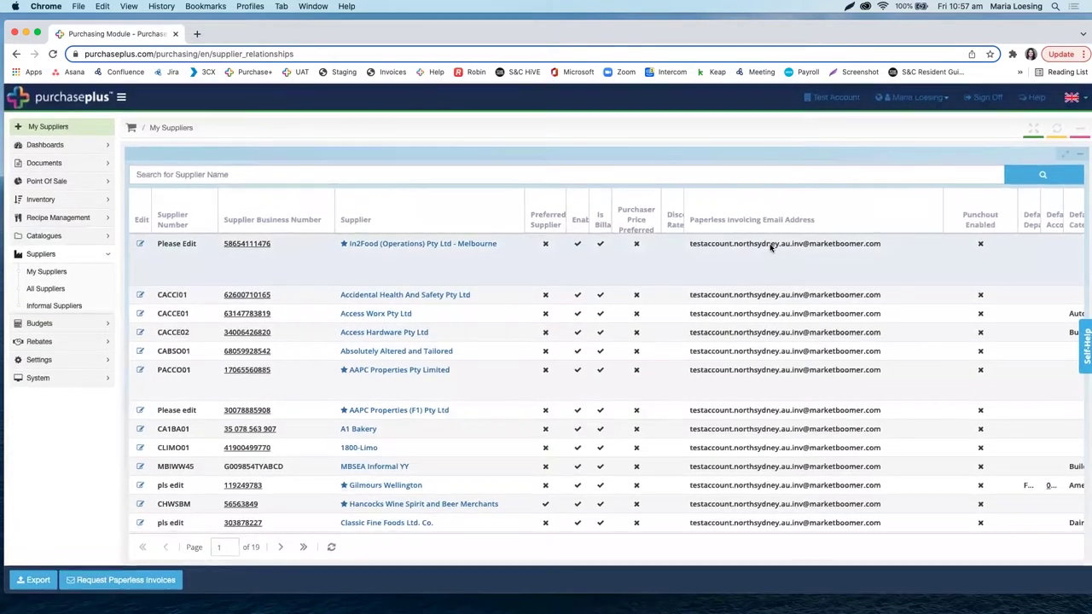
scroll(770, 246, up, 5)
scroll(529, 241, right, 3)
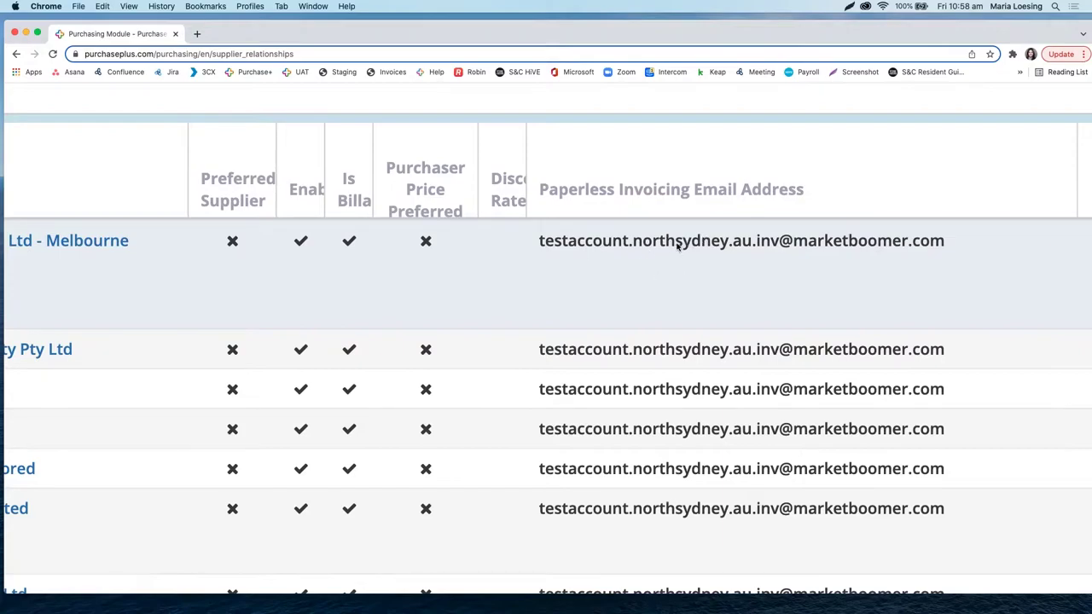
scroll(708, 294, down, 5)
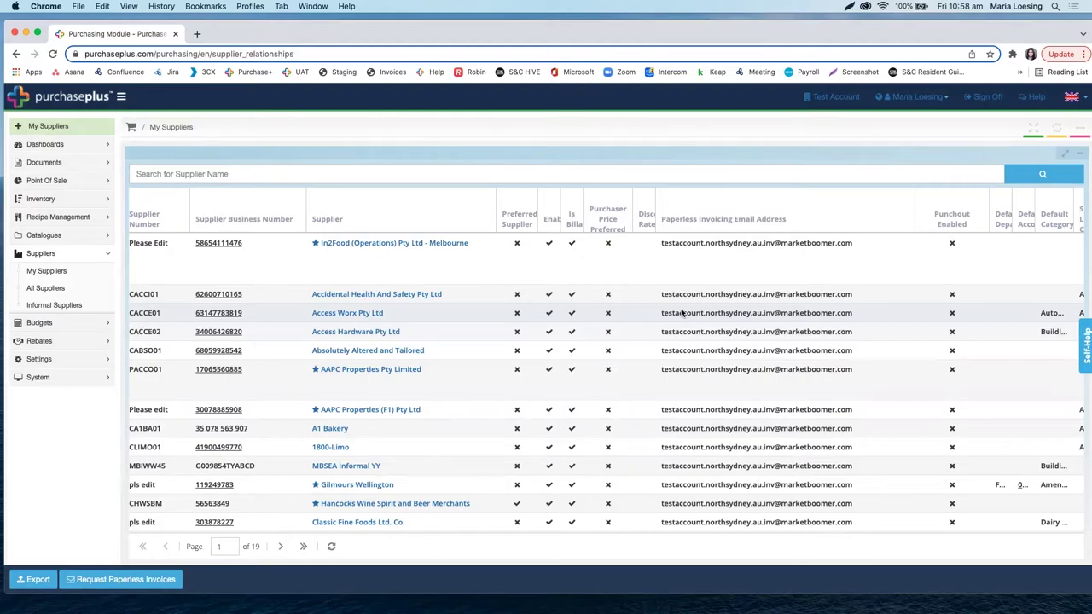
Open Self Managed Pricing in the Catalogues section and look through the list of buyer managed pricings.
click(61, 238)
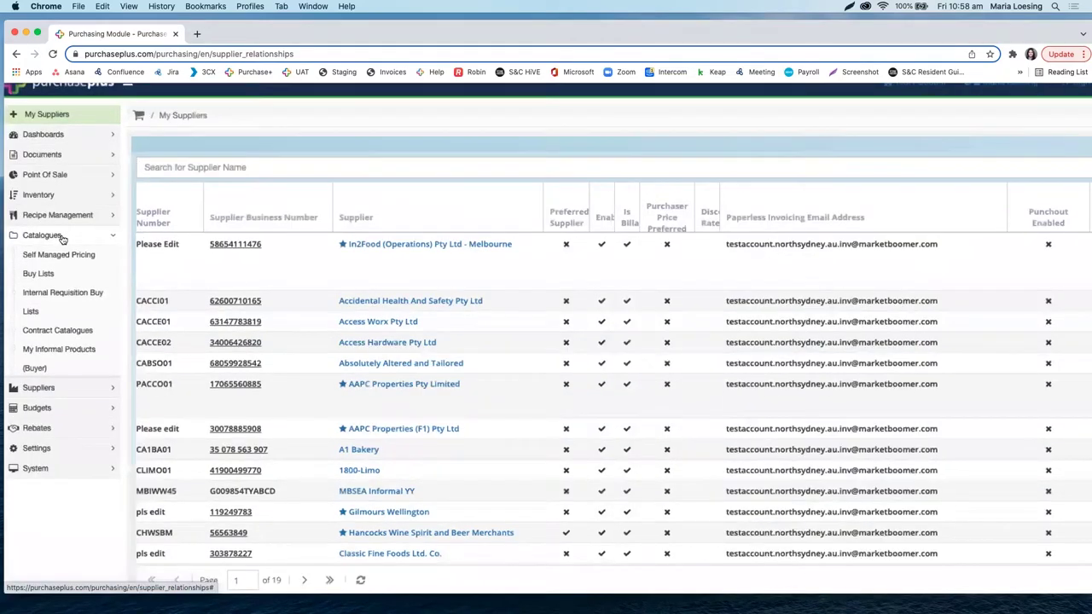
scroll(61, 239, up, 5)
click(162, 286)
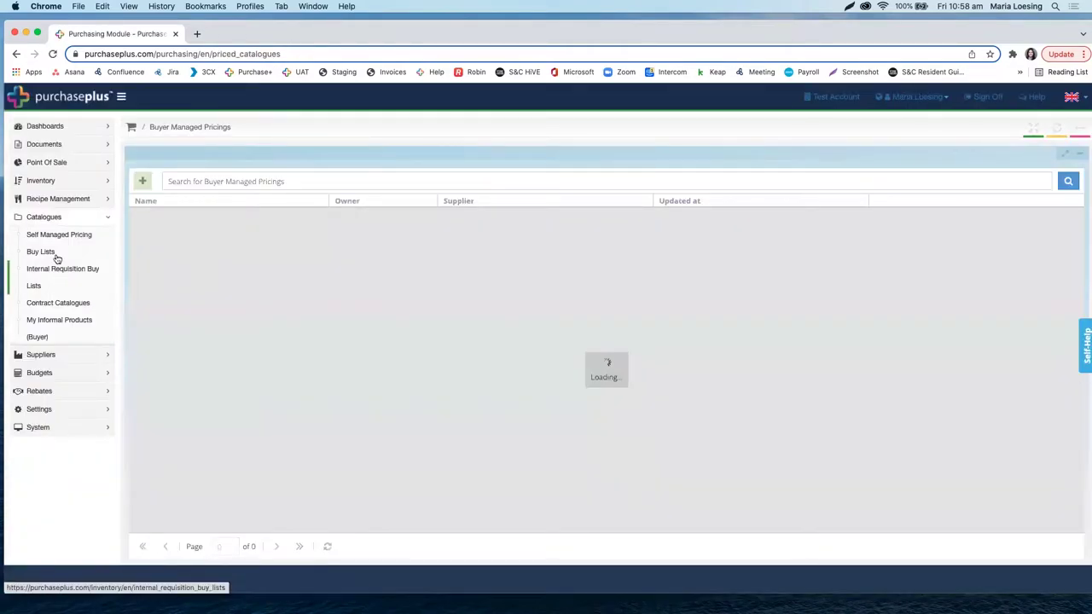
scroll(69, 239, up, 5)
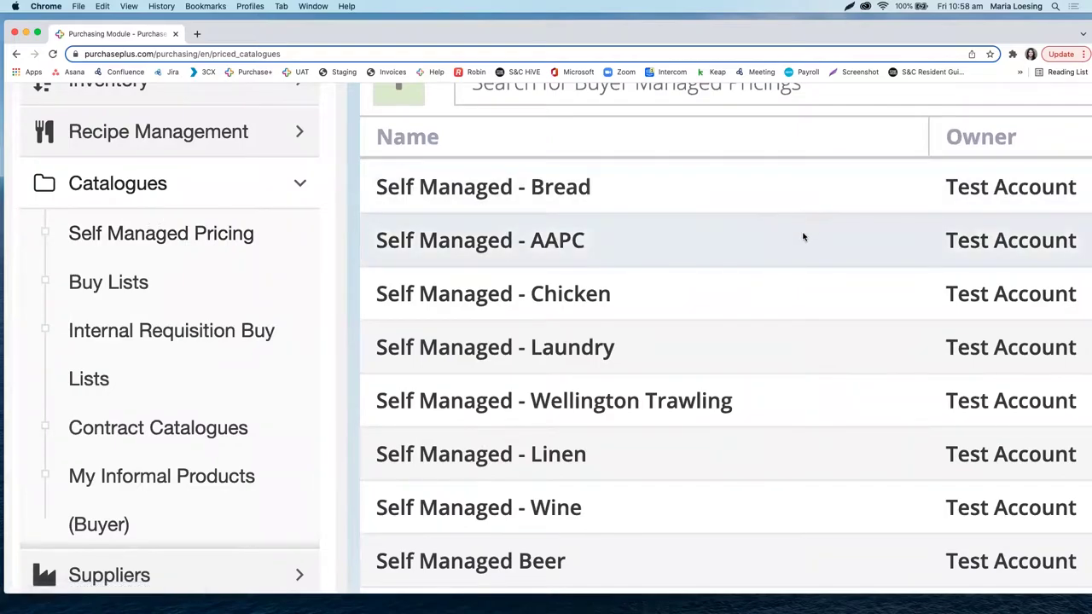
scroll(800, 237, down, 3)
scroll(799, 238, down, 3)
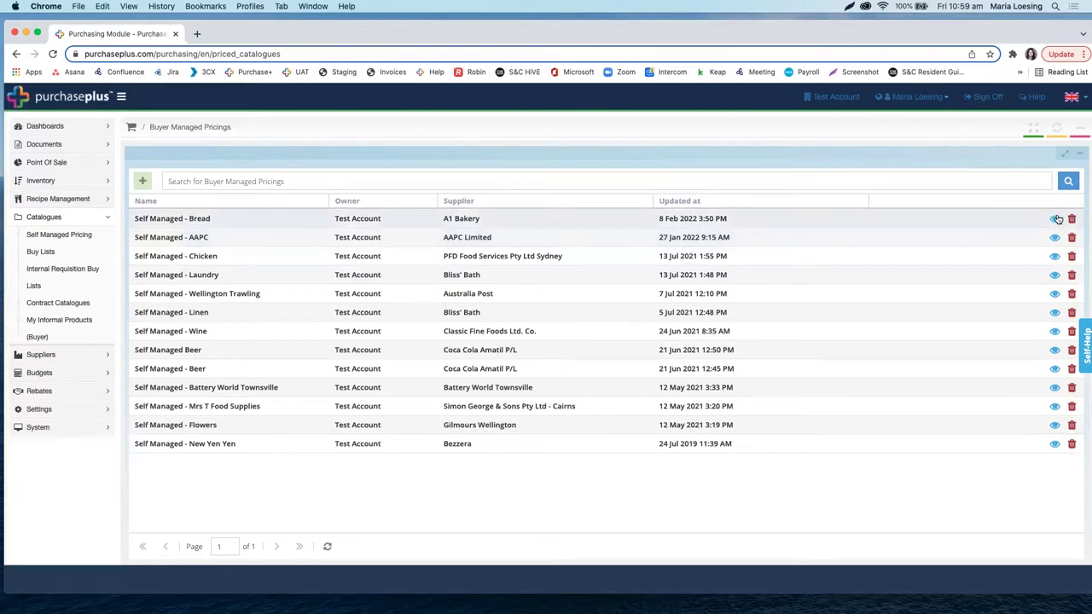
View the Self Managed - Bread catalogue and examine its product search and catalogued products.
scroll(1055, 220, up, 5)
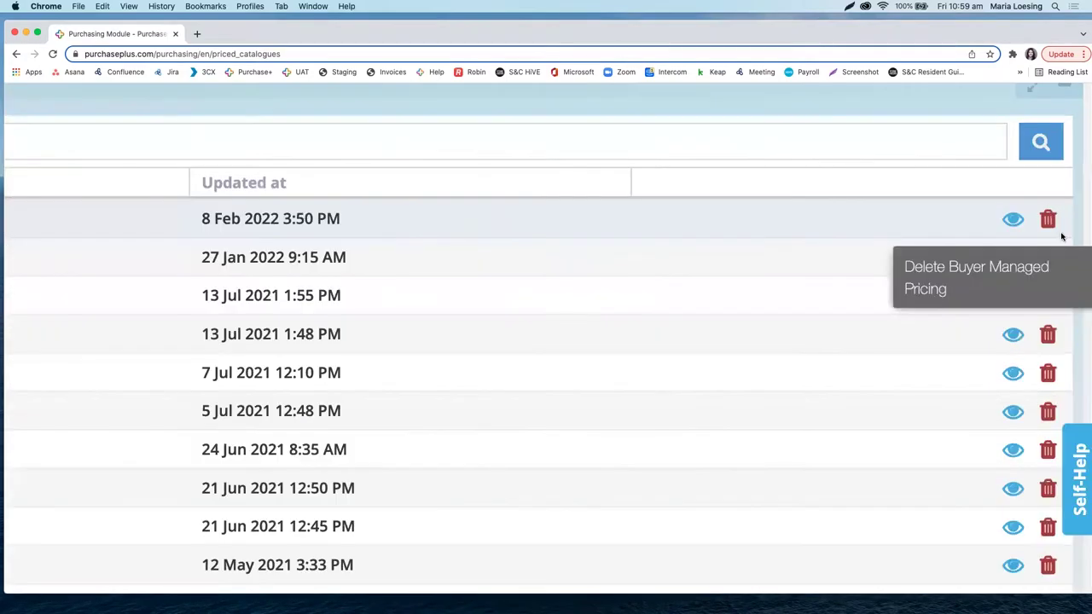
click(1013, 220)
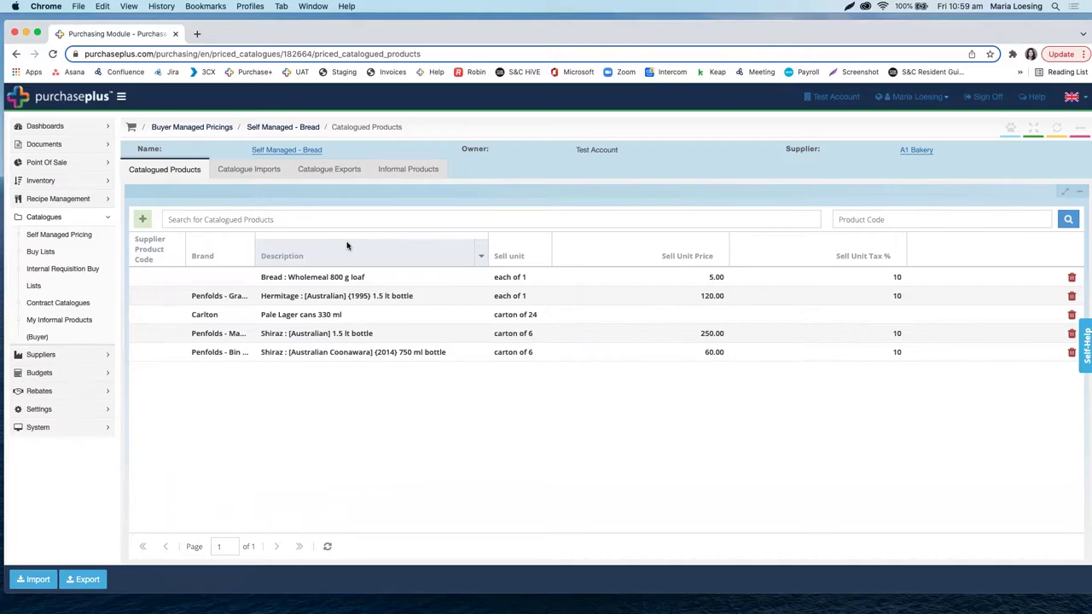
click(307, 217)
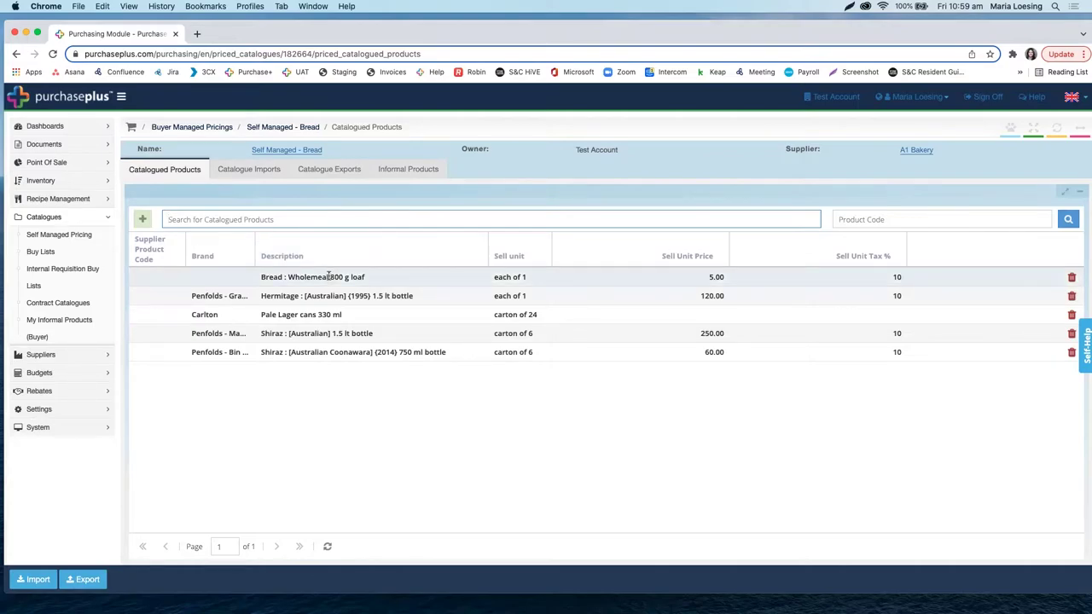
scroll(328, 276, up, 5)
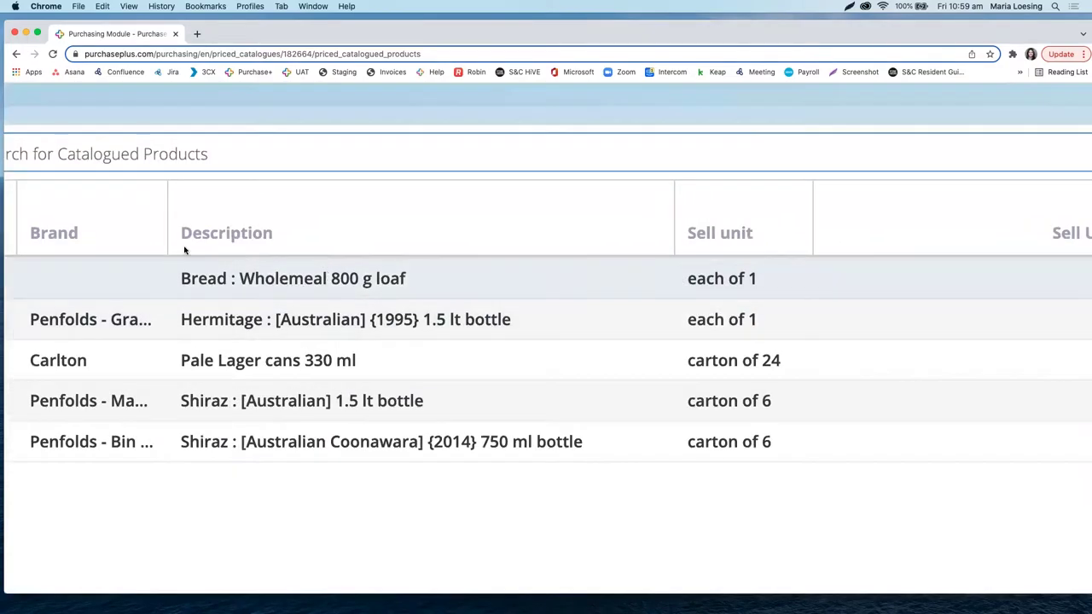
Widen the Brand column to fit its contents and look through its sorting and column visibility options.
double_click(166, 205)
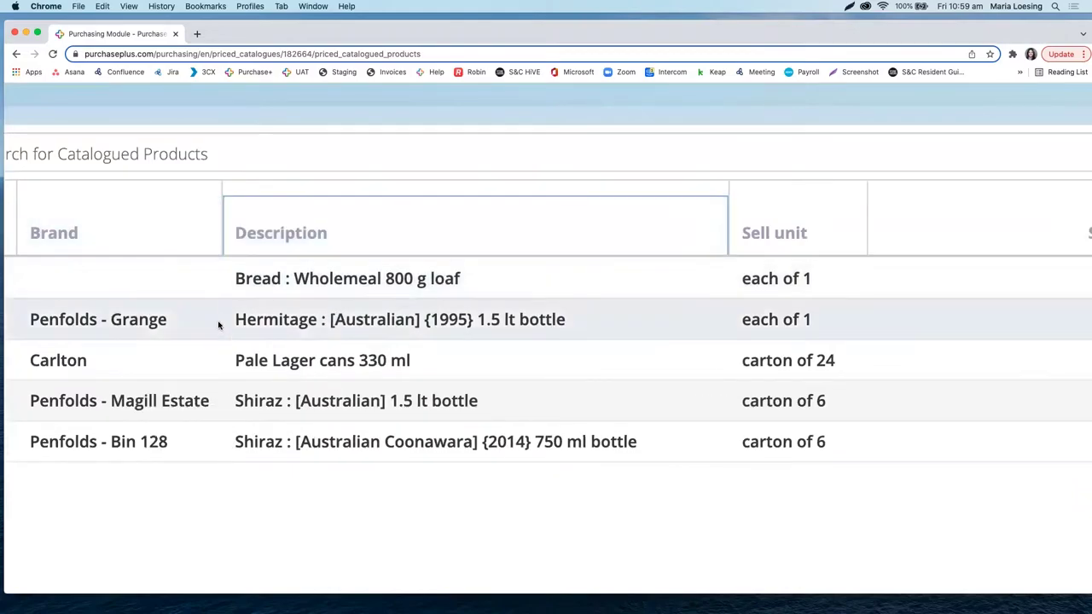
scroll(219, 324, down, 5)
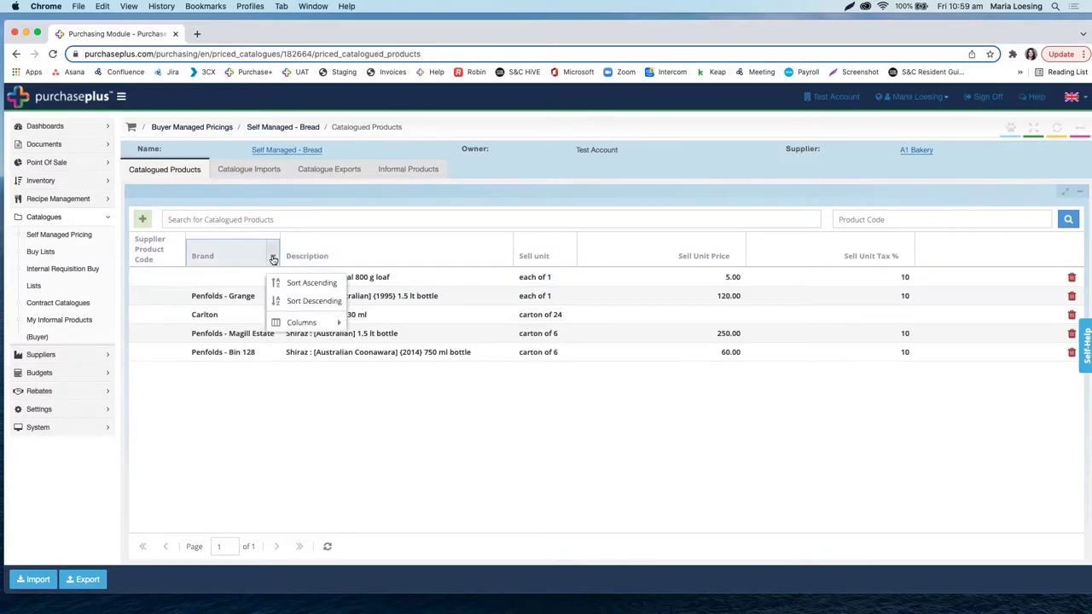
mouse_move(314, 322)
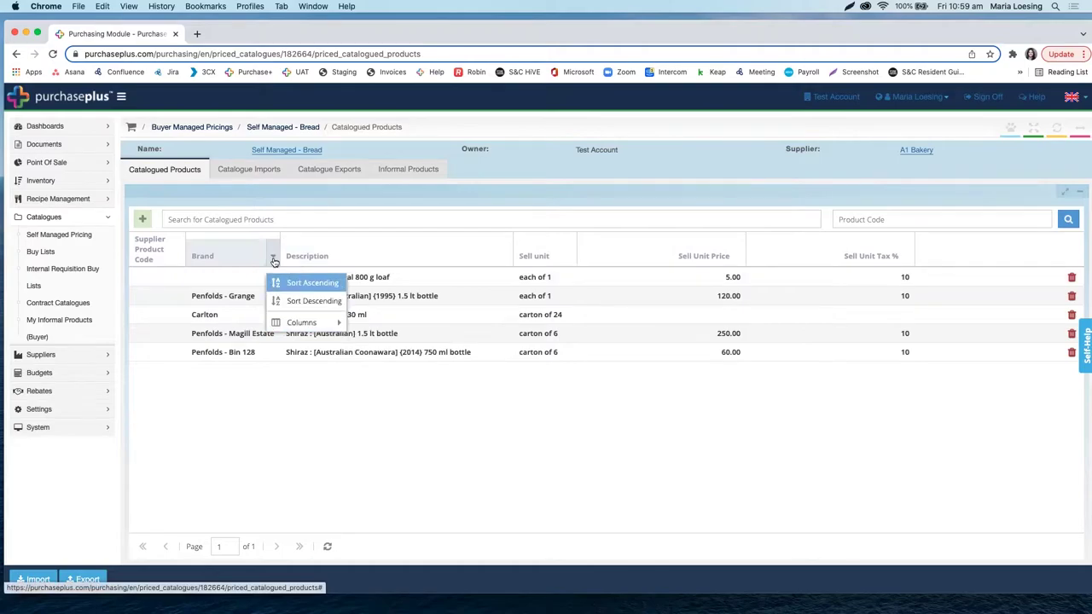
scroll(270, 260, up, 5)
mouse_move(367, 418)
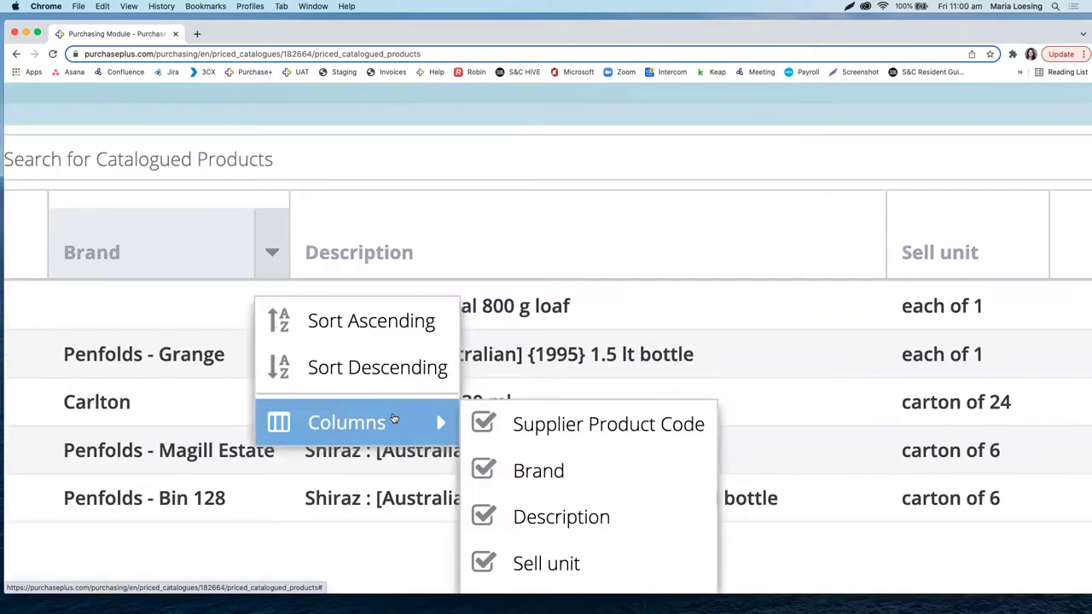
scroll(394, 418, down, 5)
scroll(394, 418, down, 3)
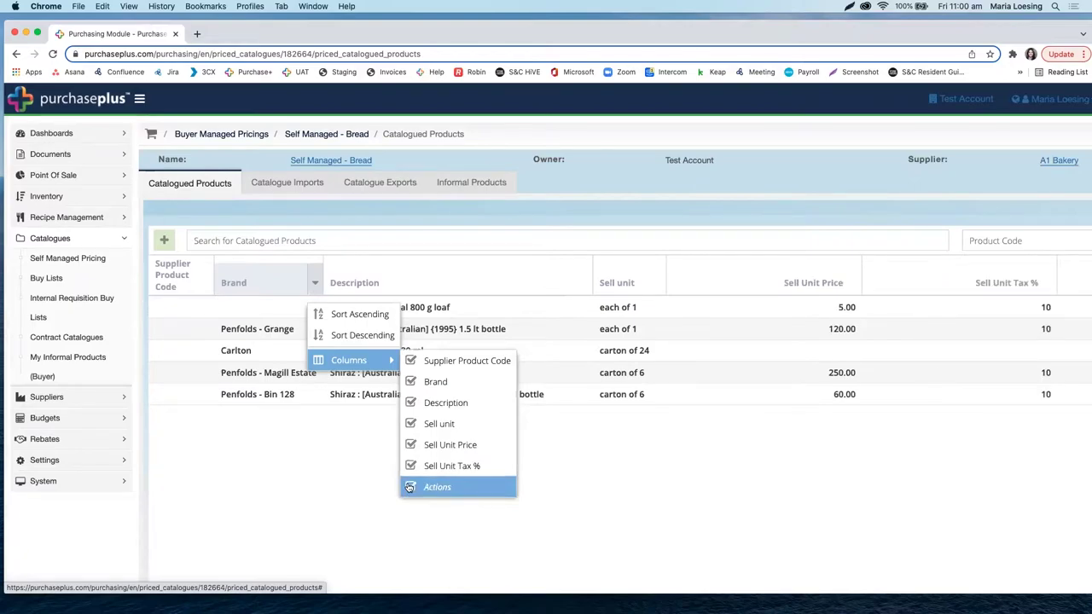
click(362, 439)
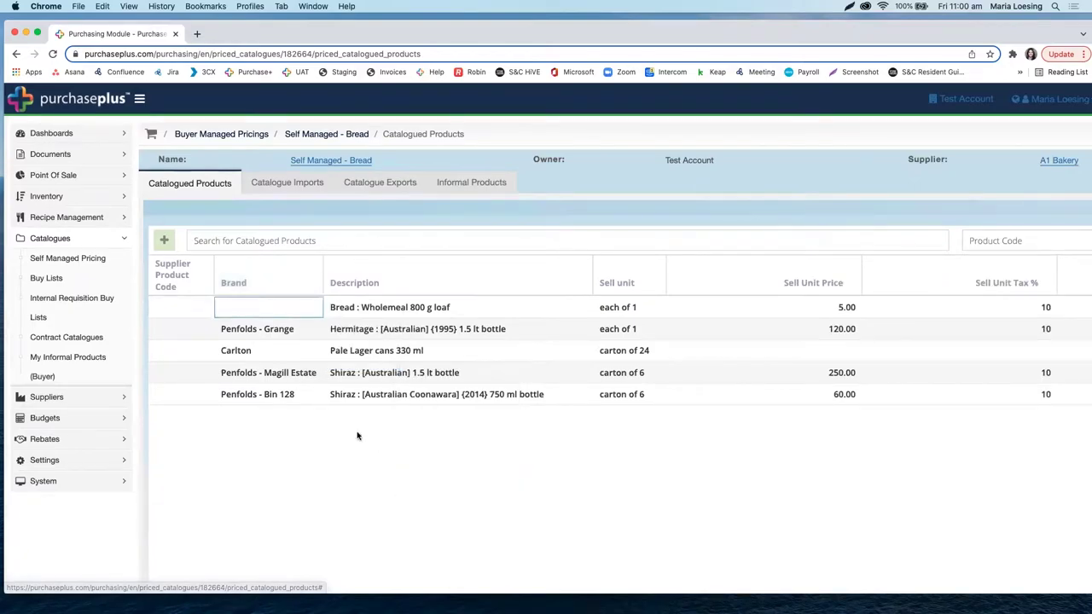
Sort the catalogued products by Brand in ascending order, and switch the sort to descending.
click(315, 285)
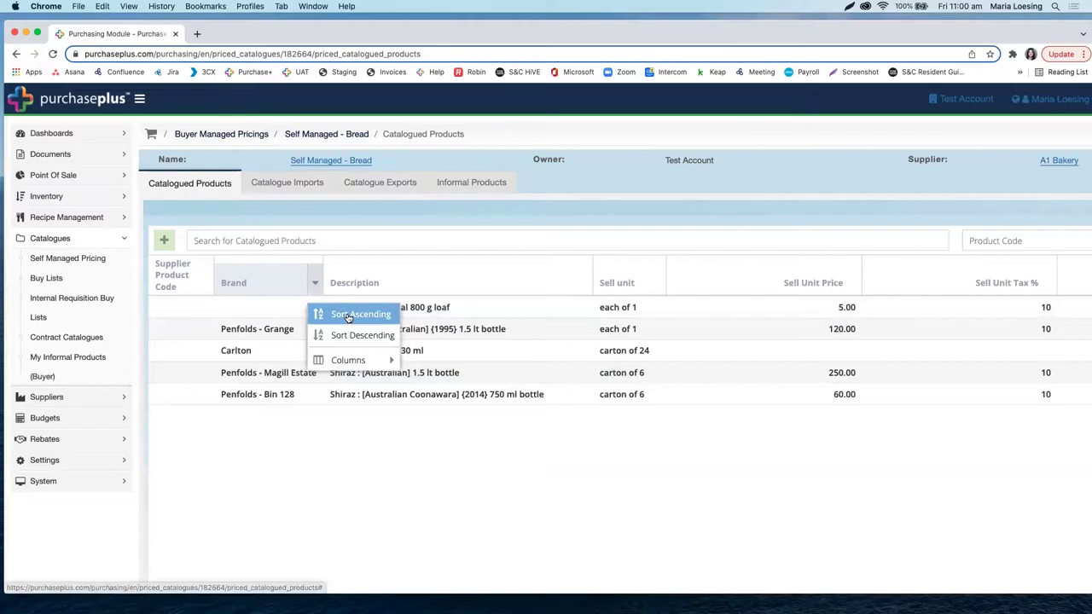
click(348, 316)
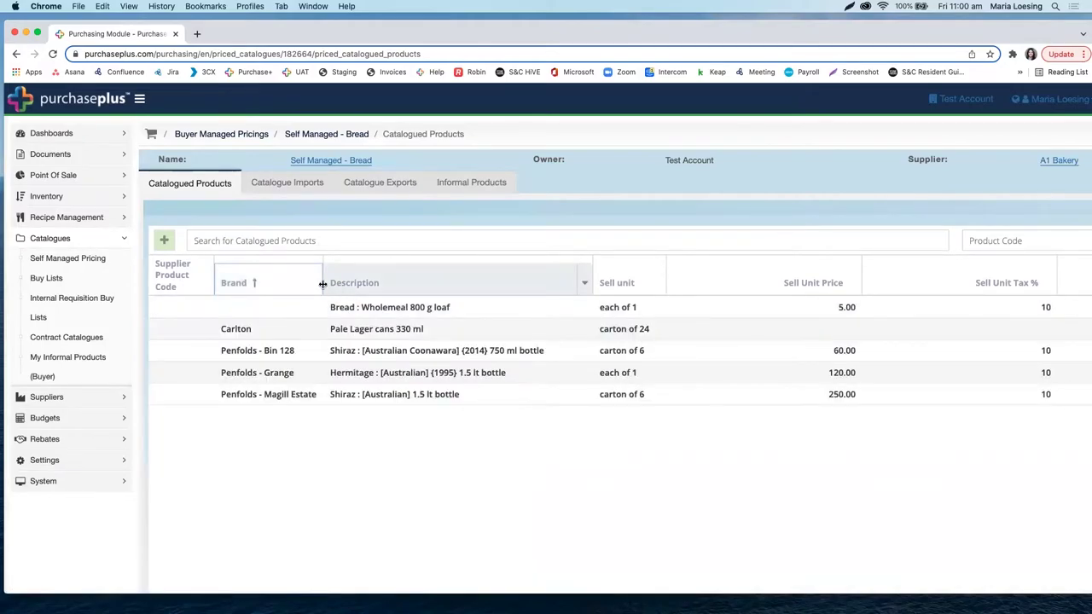
click(316, 285)
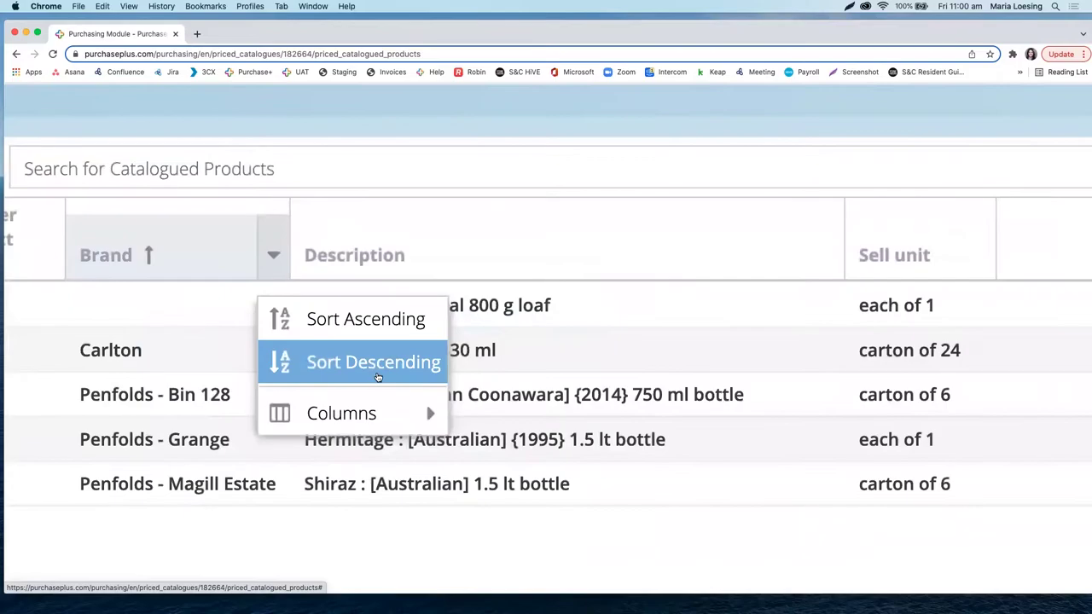
click(378, 364)
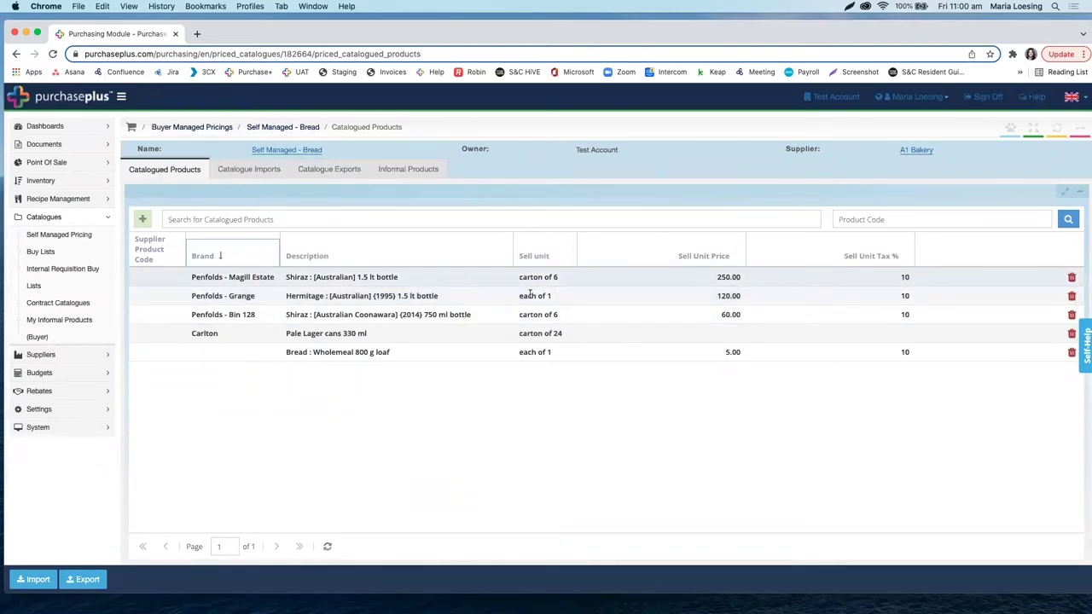
Examine the brand, description, sell unit and sell unit price of the catalogued products.
scroll(550, 287, up, 5)
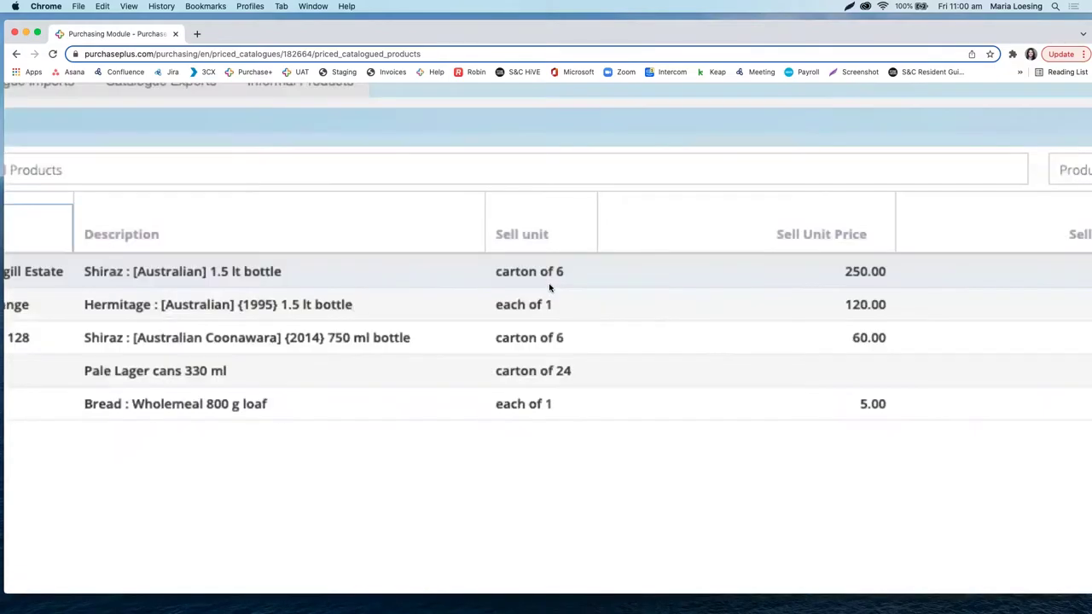
scroll(652, 292, left, 1)
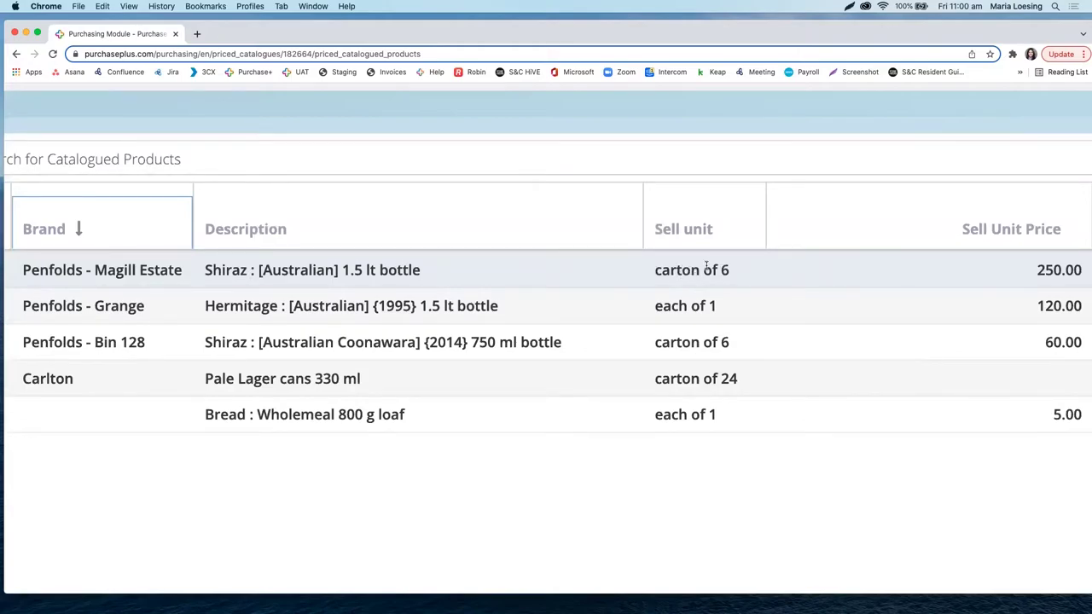
scroll(706, 267, right, 5)
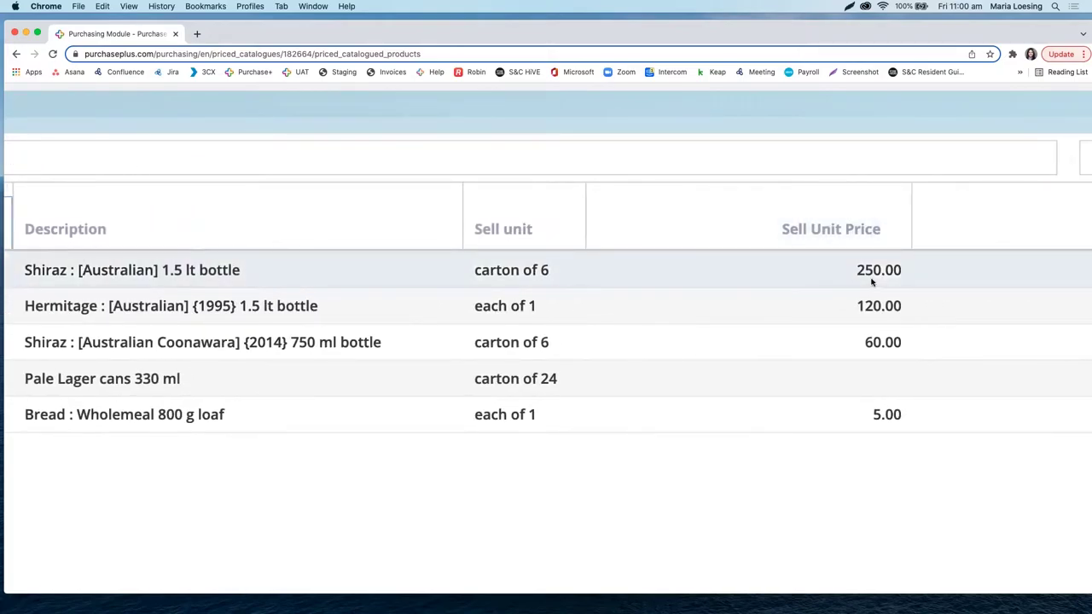
scroll(505, 287, left, 3)
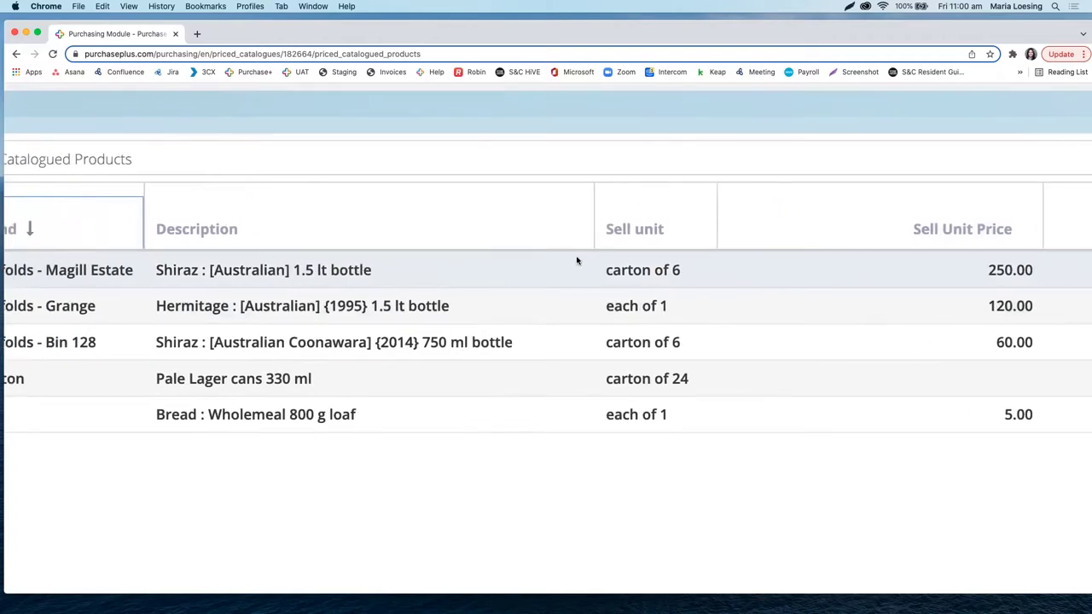
scroll(461, 305, left, 3)
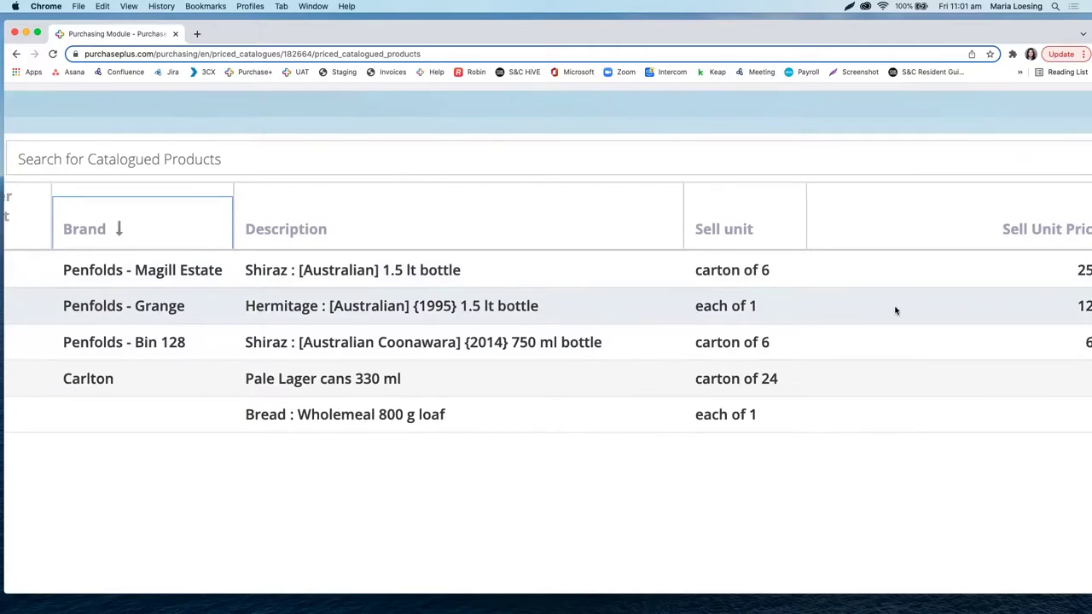
scroll(914, 309, right, 3)
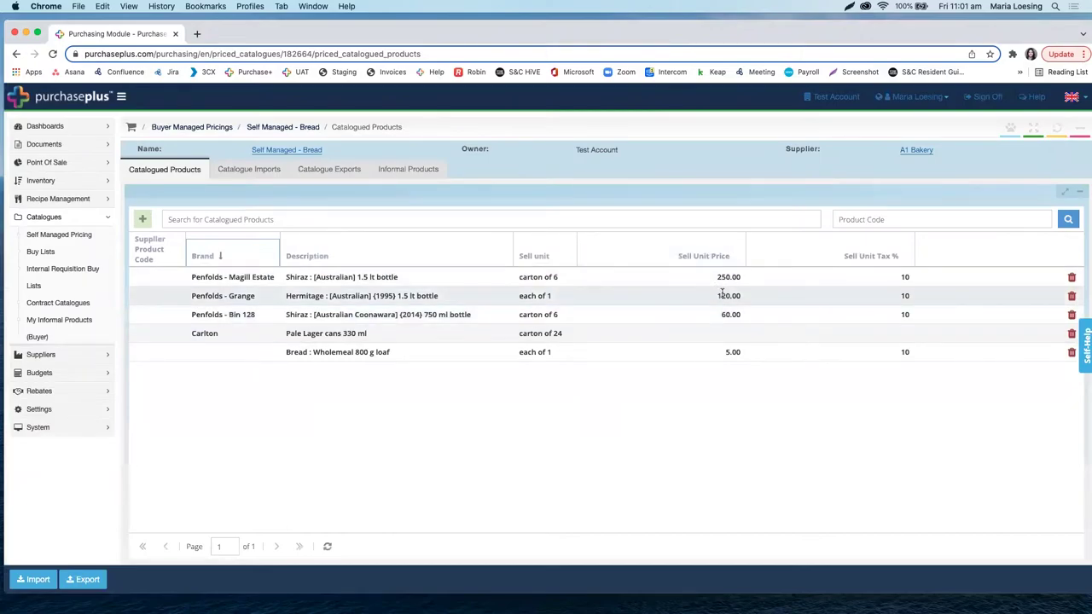
Set the Sell Unit Price of the Penfolds - Magill Estate Shiraz to 600 and the Penfolds - Grange Hermitage to 110.
click(722, 294)
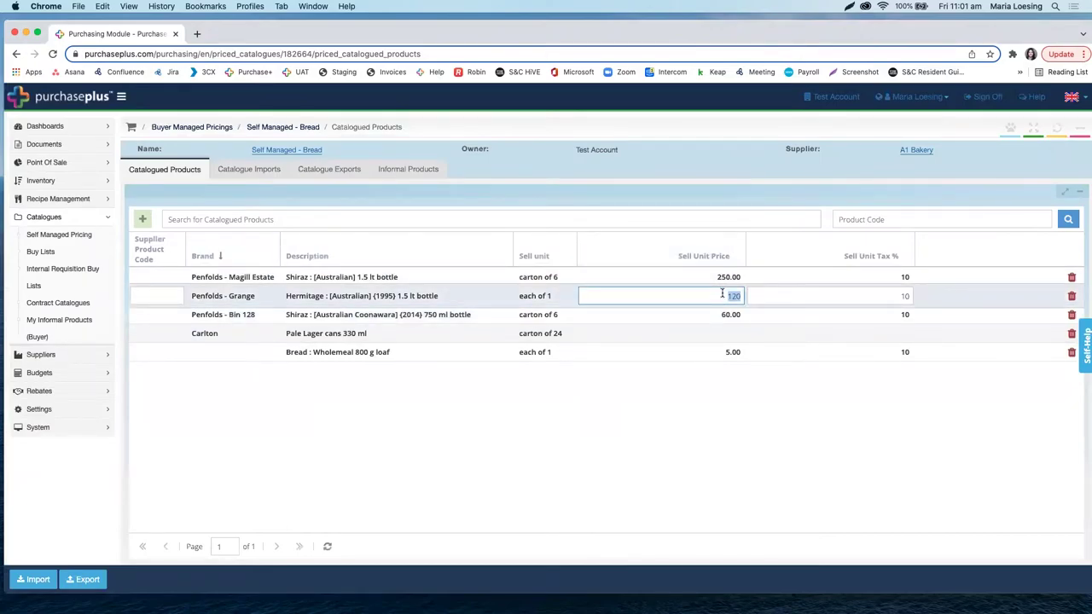
click(720, 275)
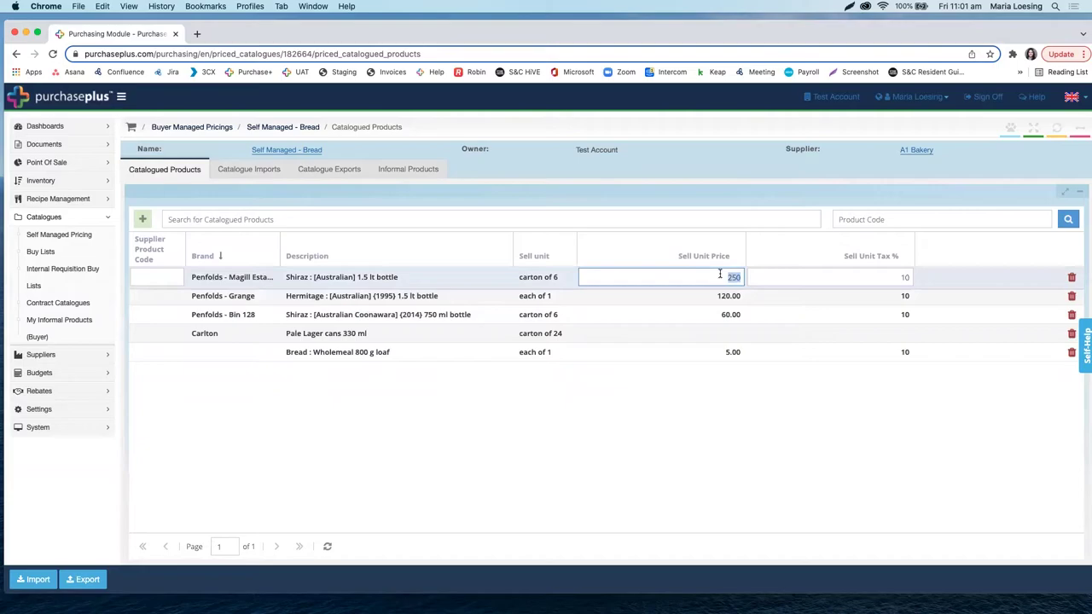
text(600)
key(Return)
key(Down)
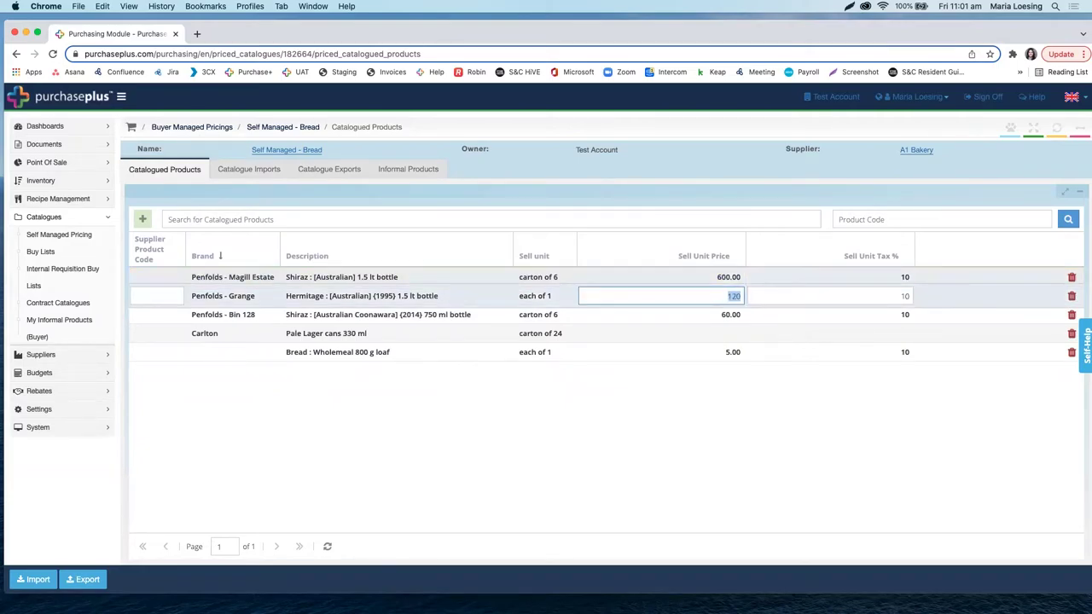
text(110)
key(Return)
key(Down)
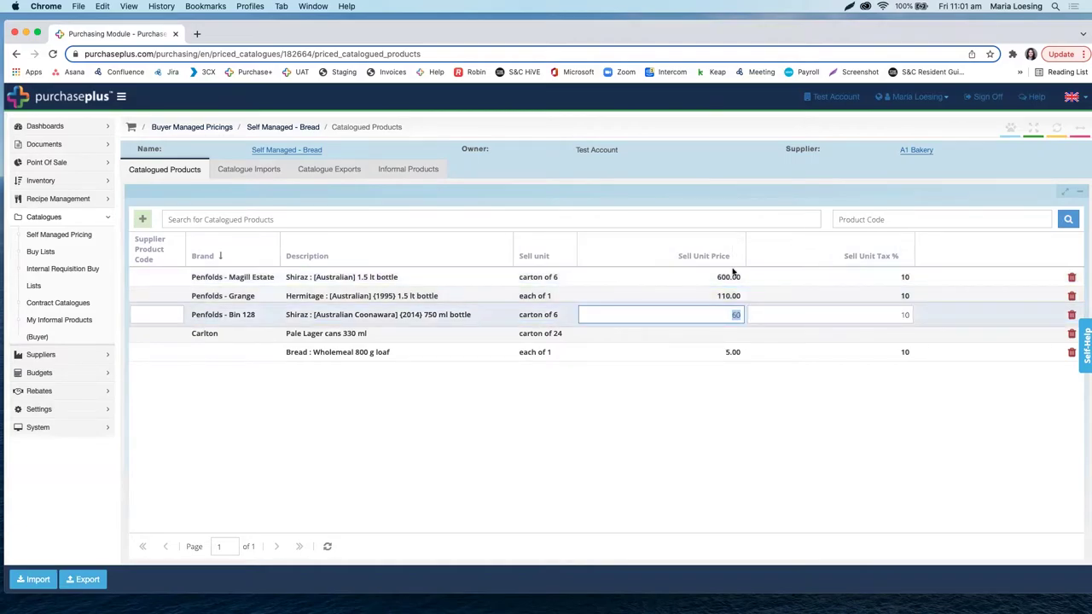
Set the Carlton Pale Lager's Sell Unit Price to 60 and its Sell Unit Tax % to 10.
click(732, 333)
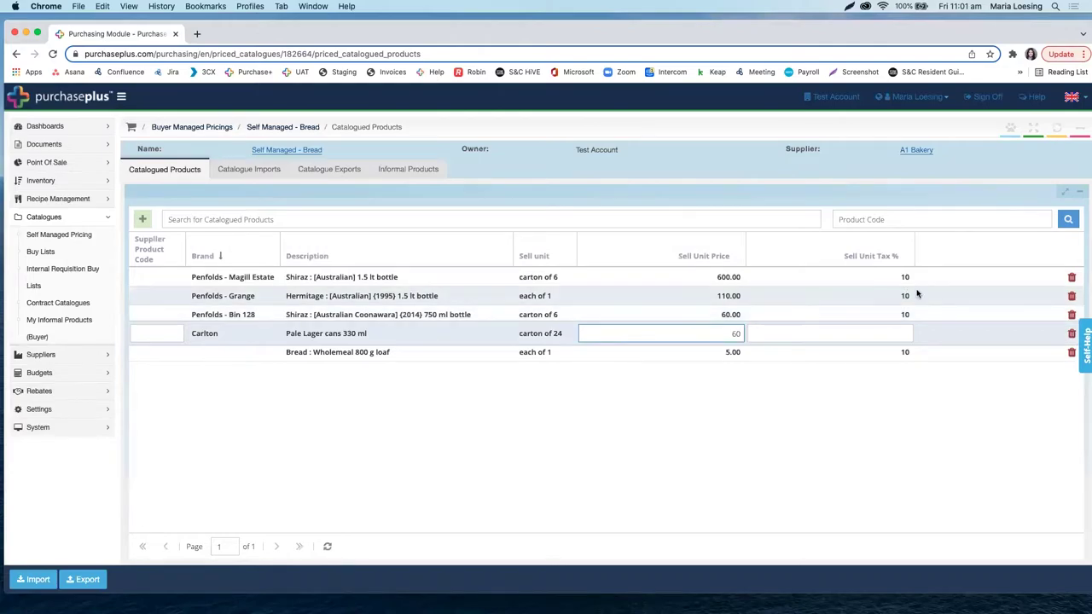
click(907, 333)
text(1)
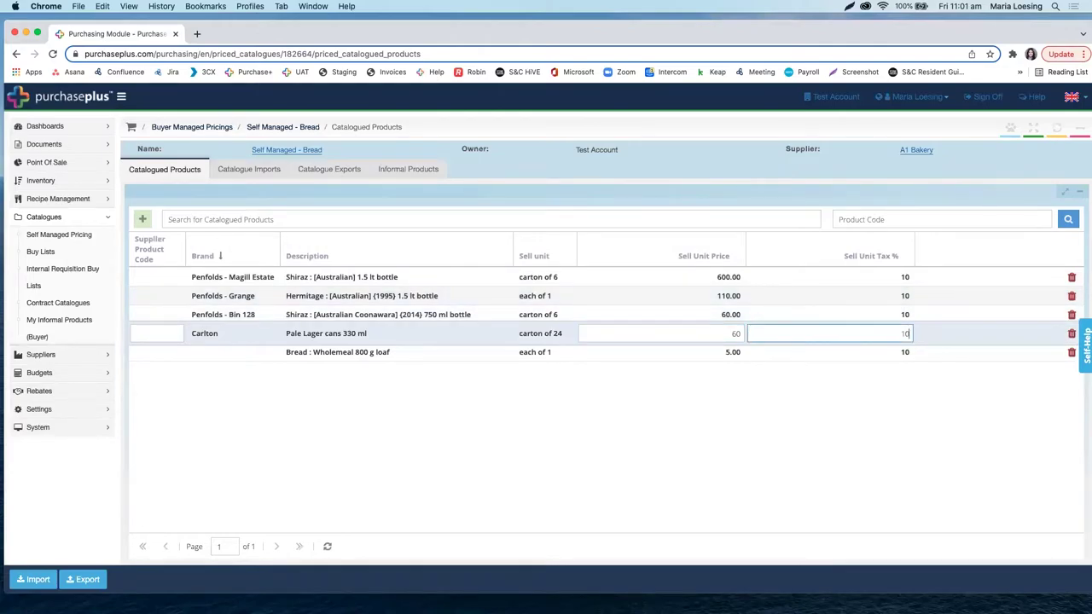
text(0)
key(Tab)
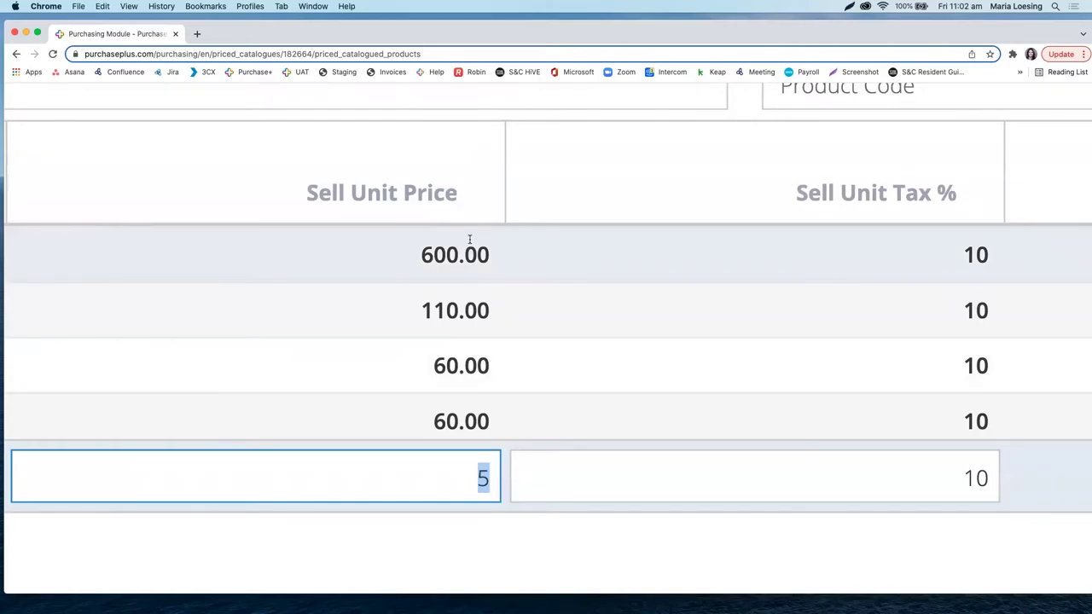
Review the price and tax columns and return to the Self Managed Pricing list of buyer managed pricings.
key(super+0)
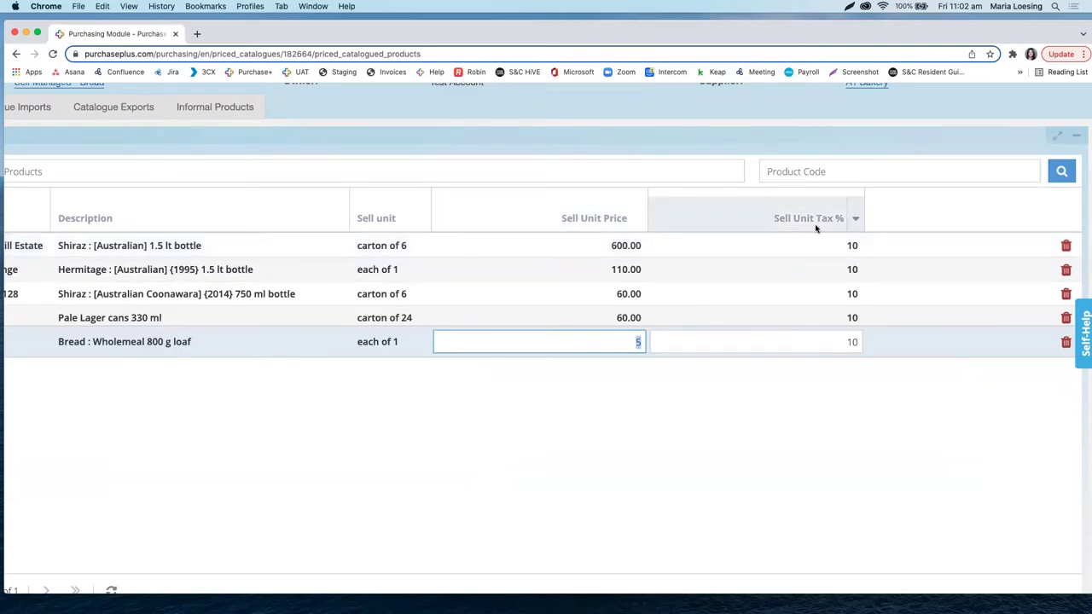
key(ctrl+minus)
key(ctrl+minus)
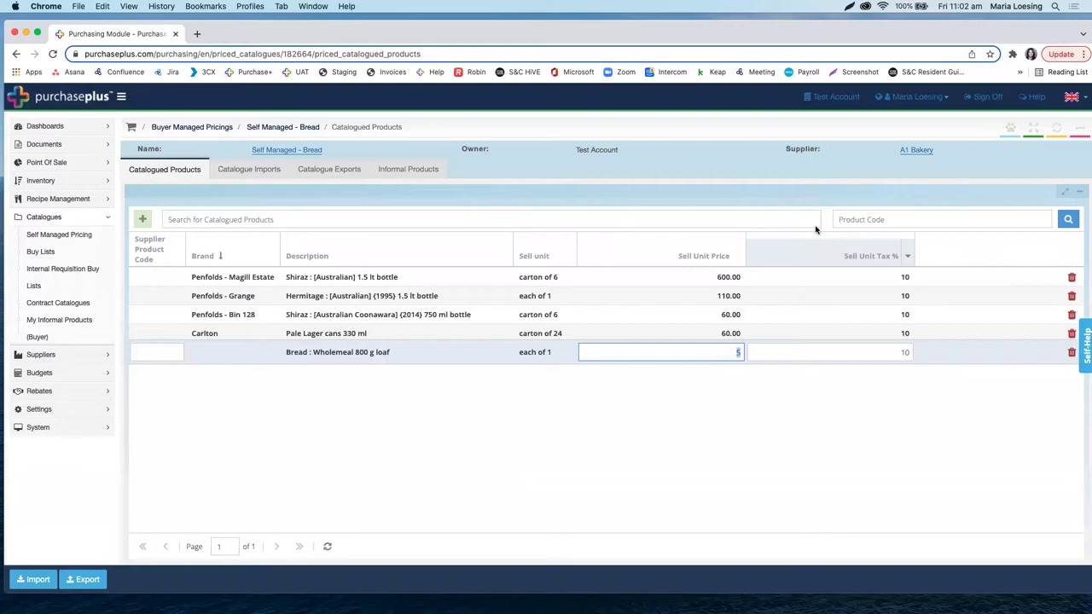
click(64, 235)
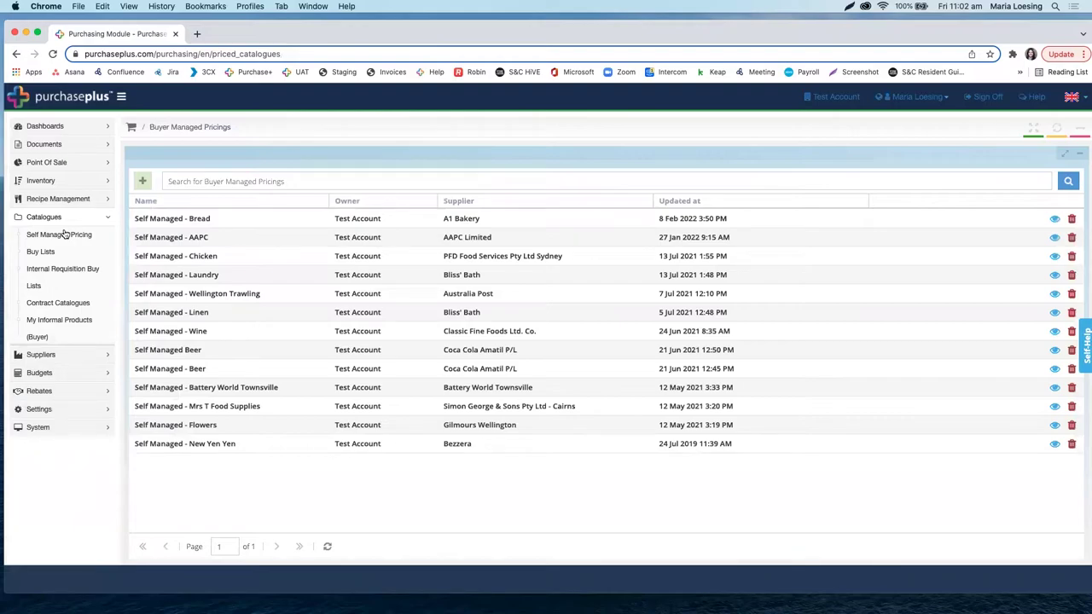
click(54, 233)
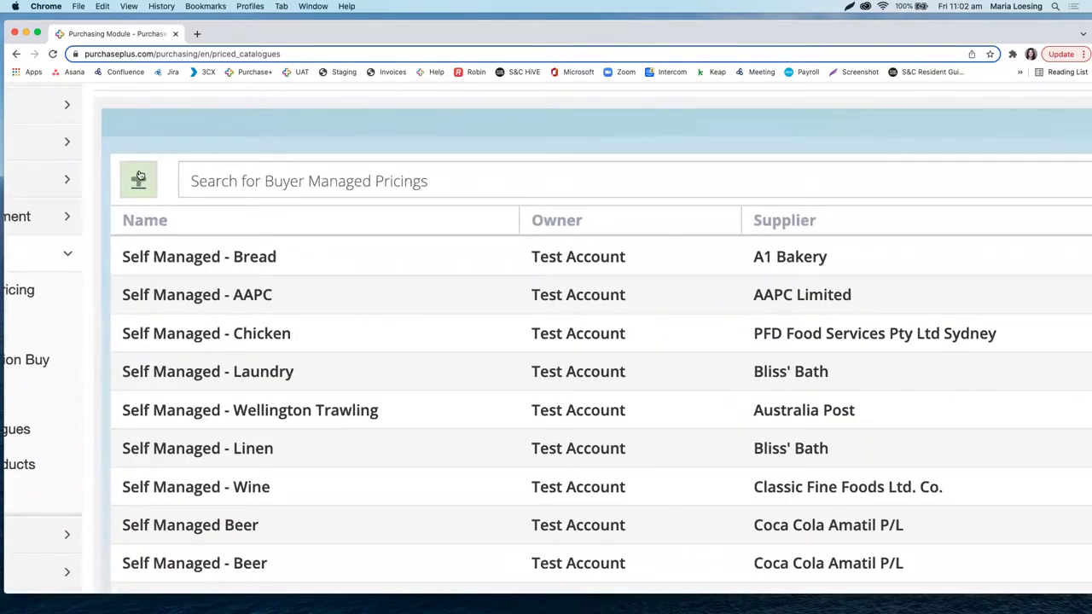
Add a buyer managed pricing entry named "Self Managed - Wine" with Classic Fine Foods Ltd. Co. (managed by Marketboomer) as supplier.
click(140, 176)
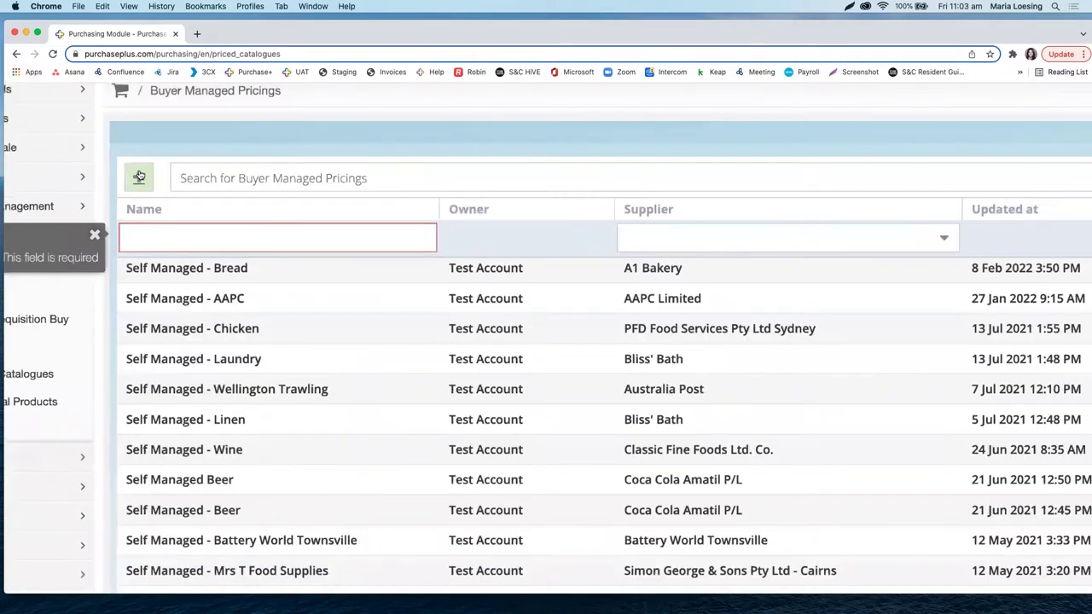
text(Sel)
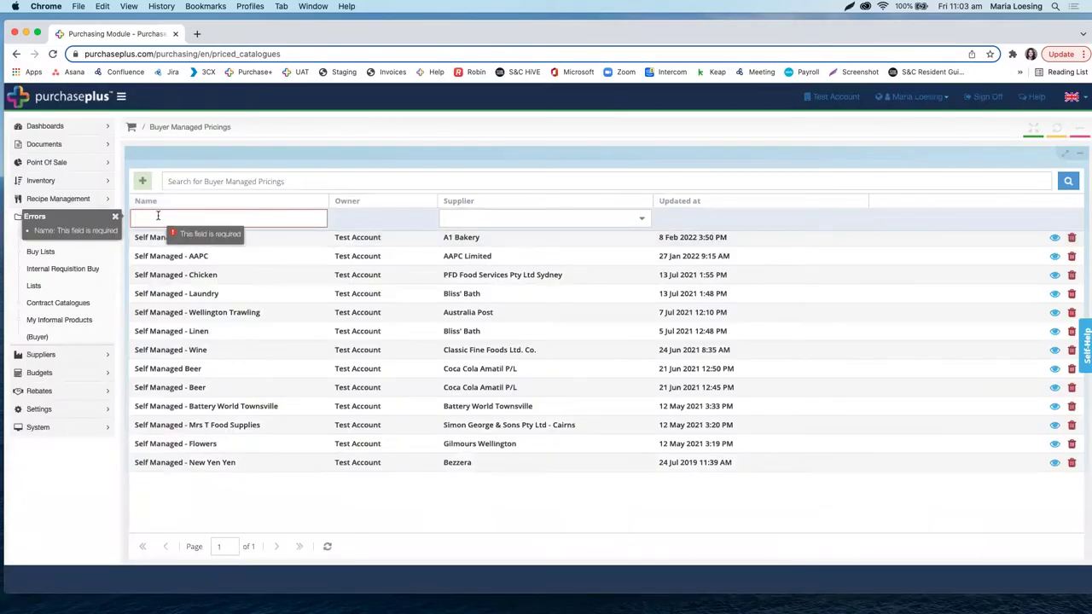
text(f Managed -)
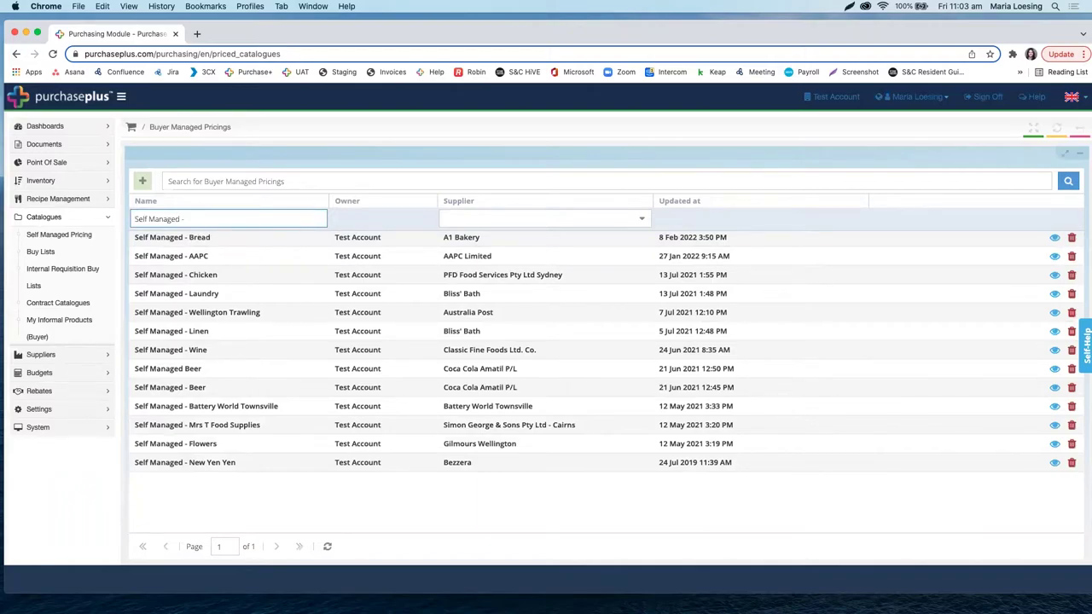
text(Wine)
click(512, 218)
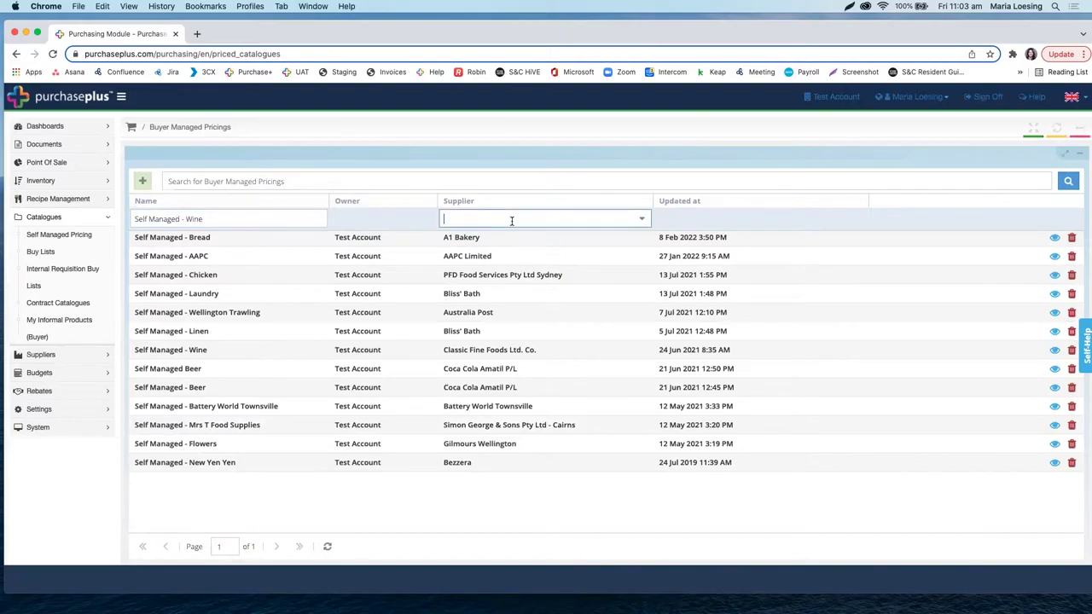
click(644, 220)
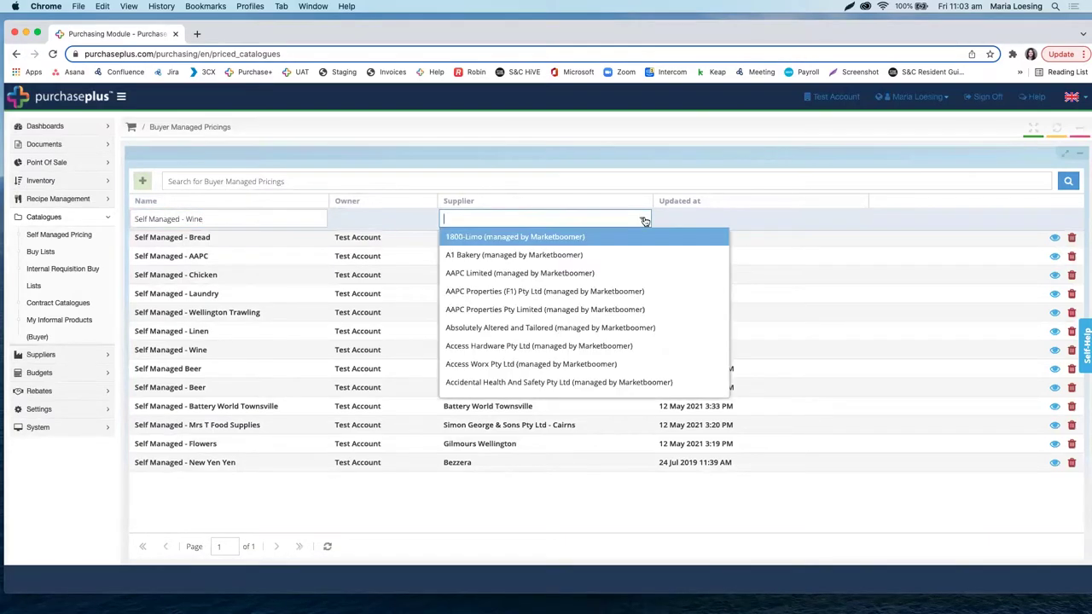
scroll(597, 359, down, 3)
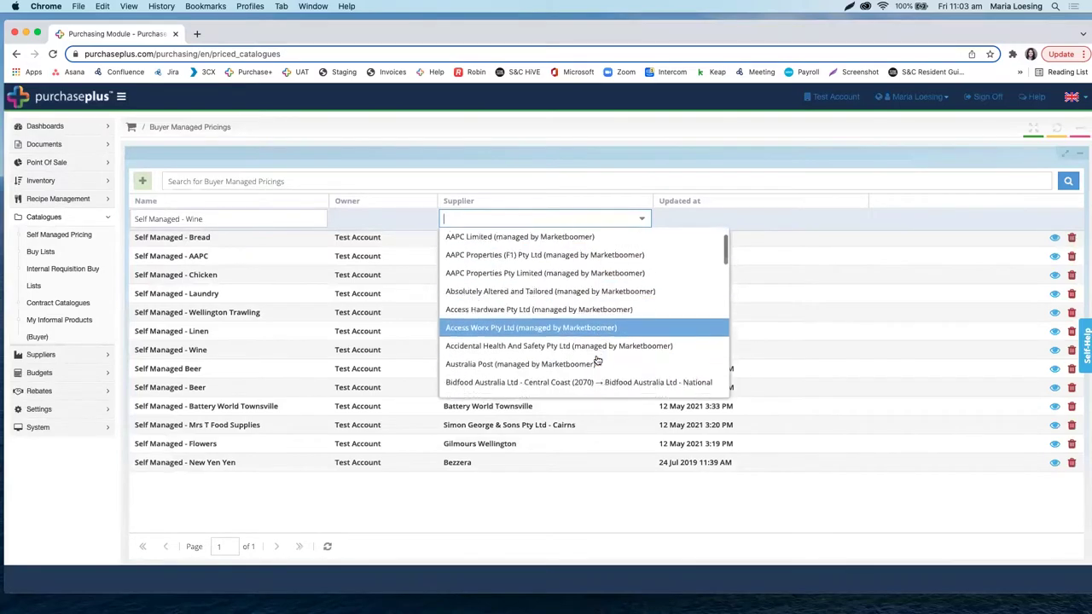
scroll(597, 359, down, 5)
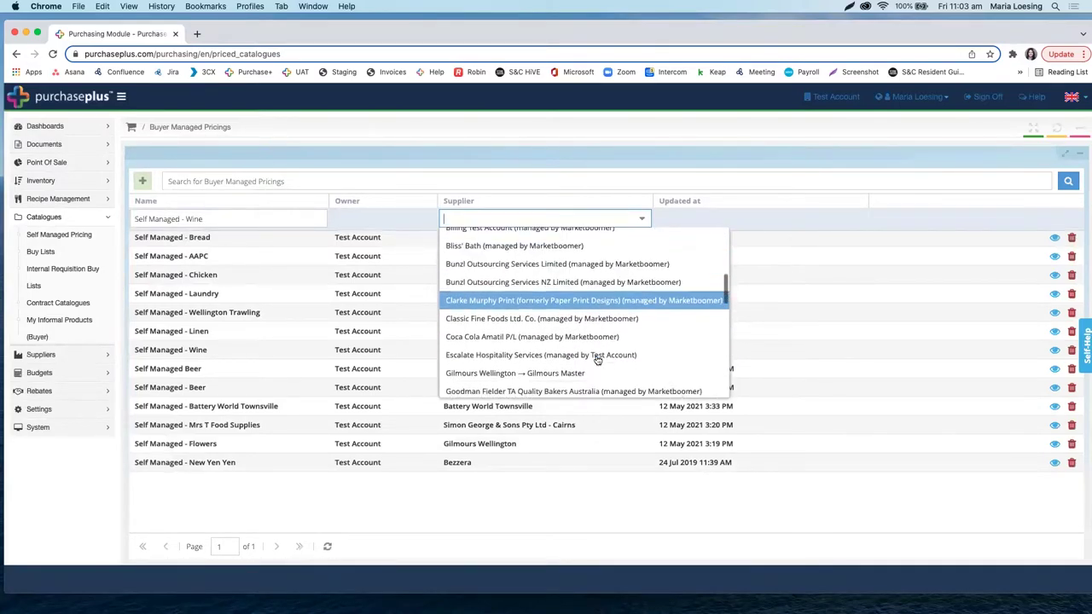
click(587, 318)
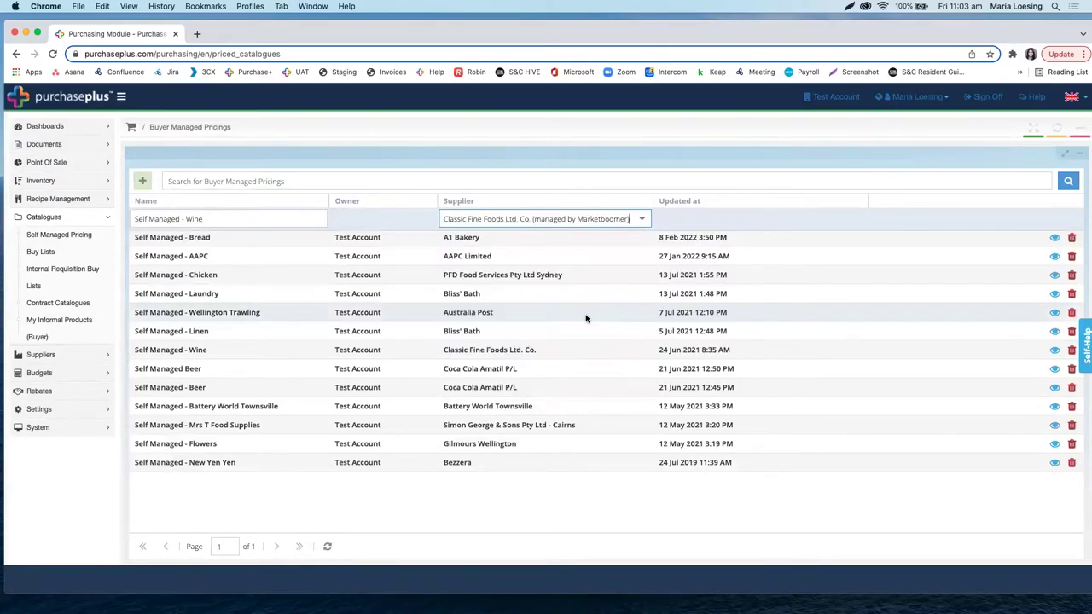
Save the new "Self Managed - Wine" pricing entry and open its catalogued products.
click(220, 217)
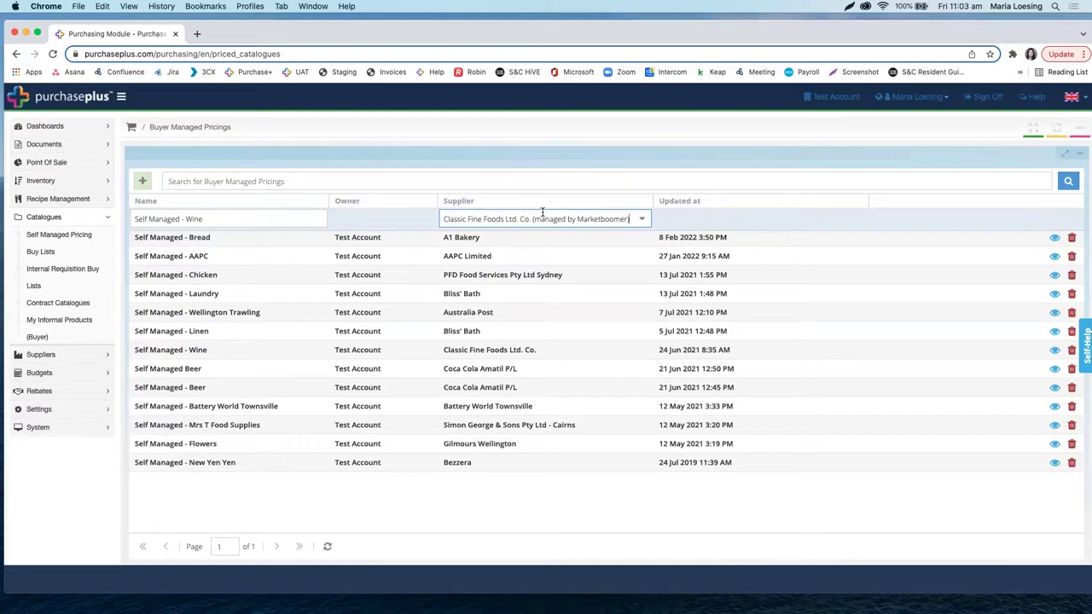
key(Return)
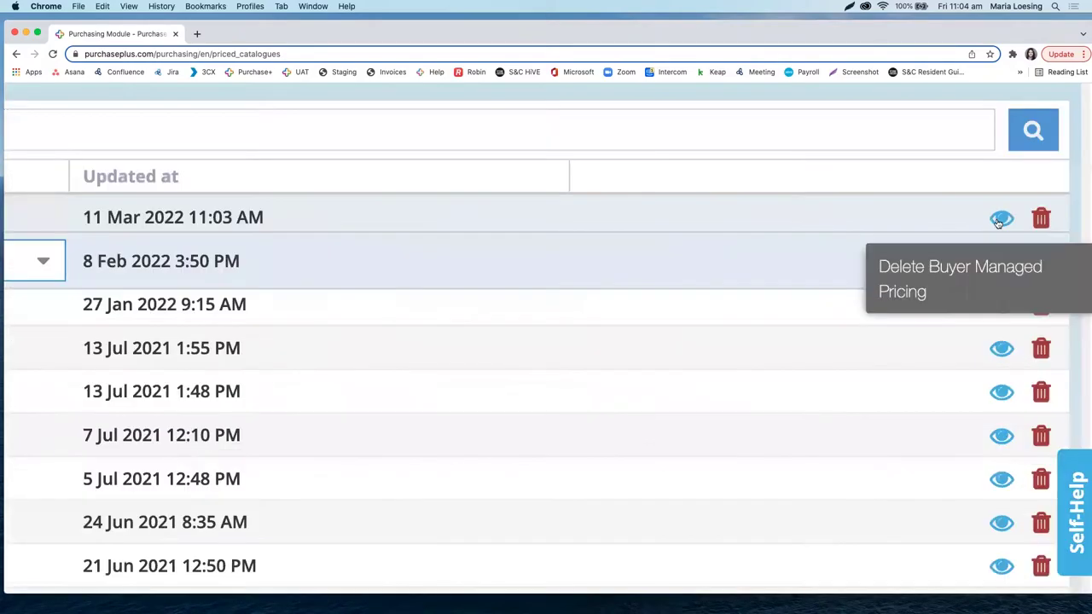
click(1054, 221)
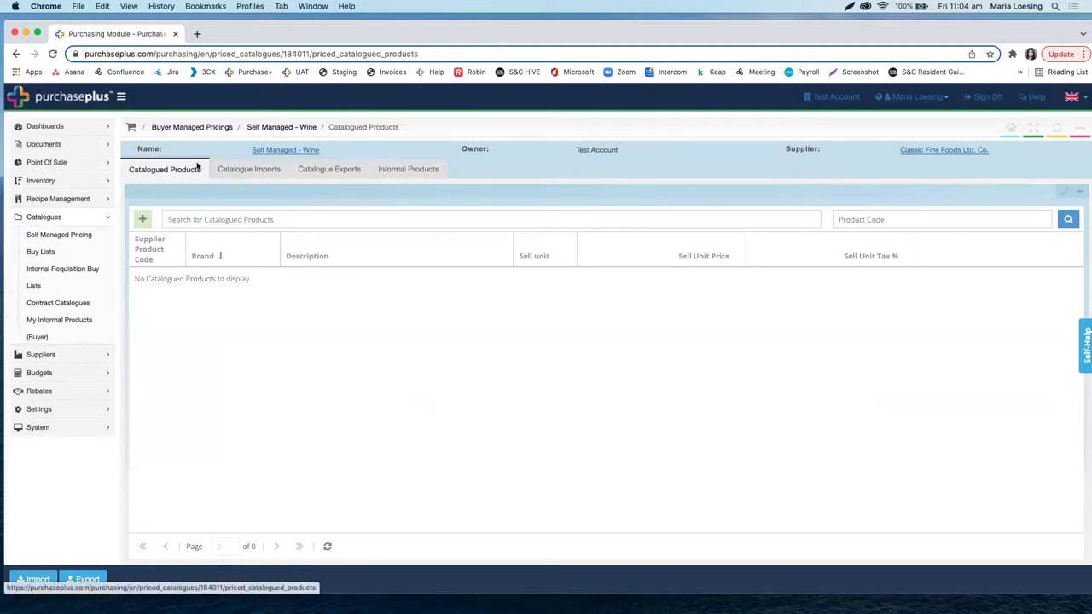
Start adding a catalogued product and review the available source types, keeping Master Catalogue.
click(143, 220)
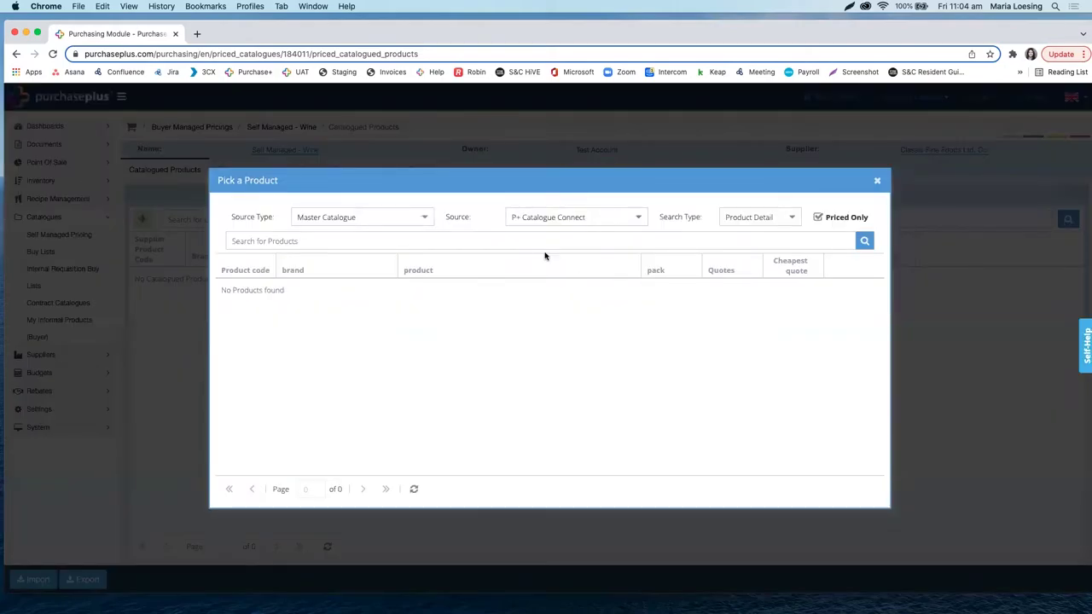
click(429, 215)
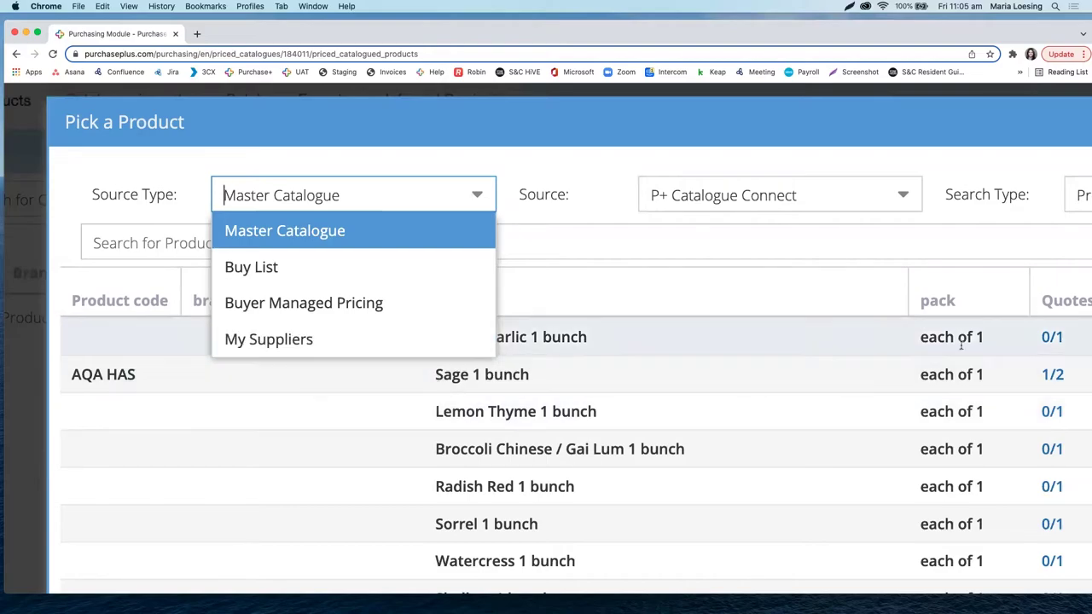
scroll(1012, 341, right, 3)
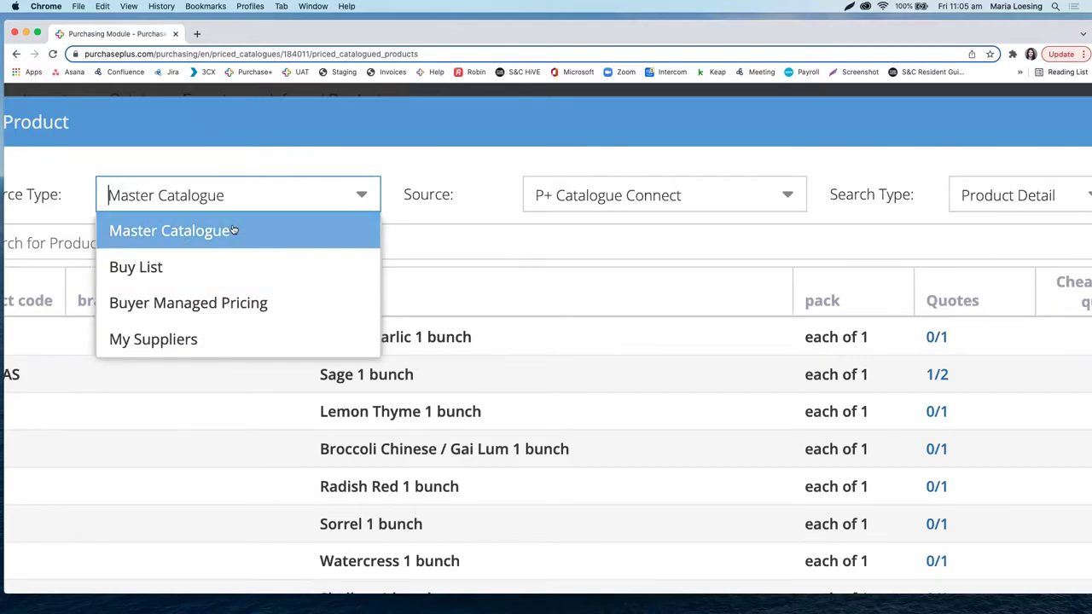
click(452, 169)
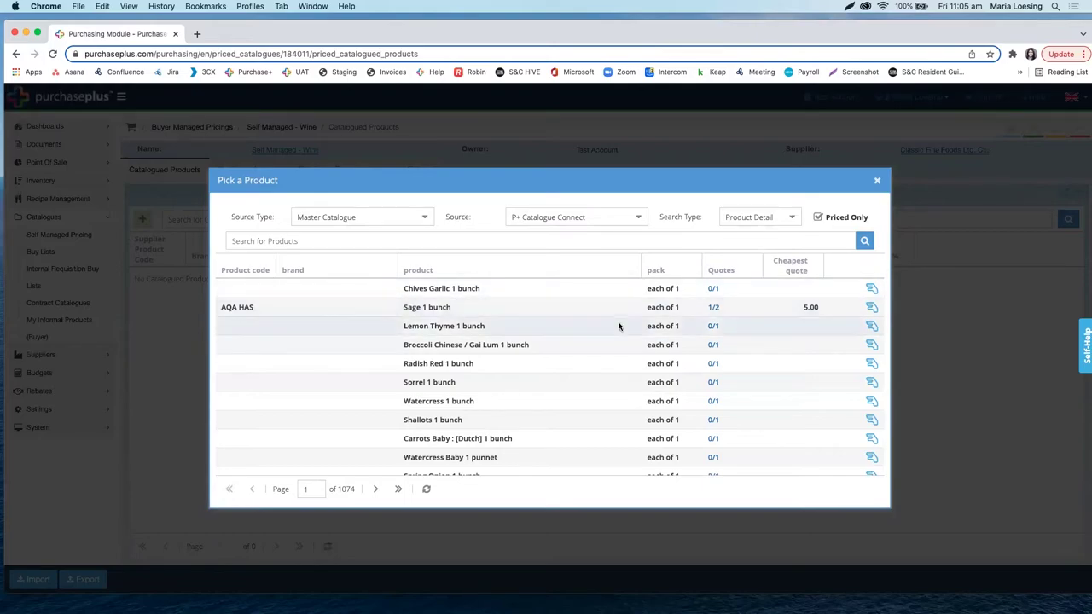
View the quoted prices for Sage 1 bunch with the Catalogue column widened to read the catalogue names, and close them.
click(713, 308)
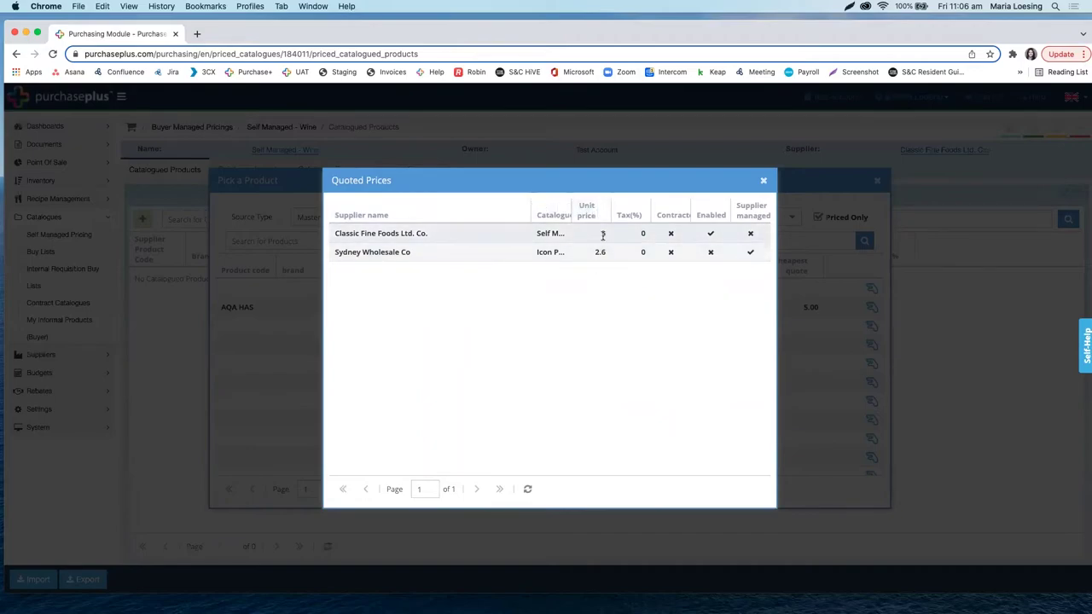
drag(532, 203, 562, 203)
click(505, 208)
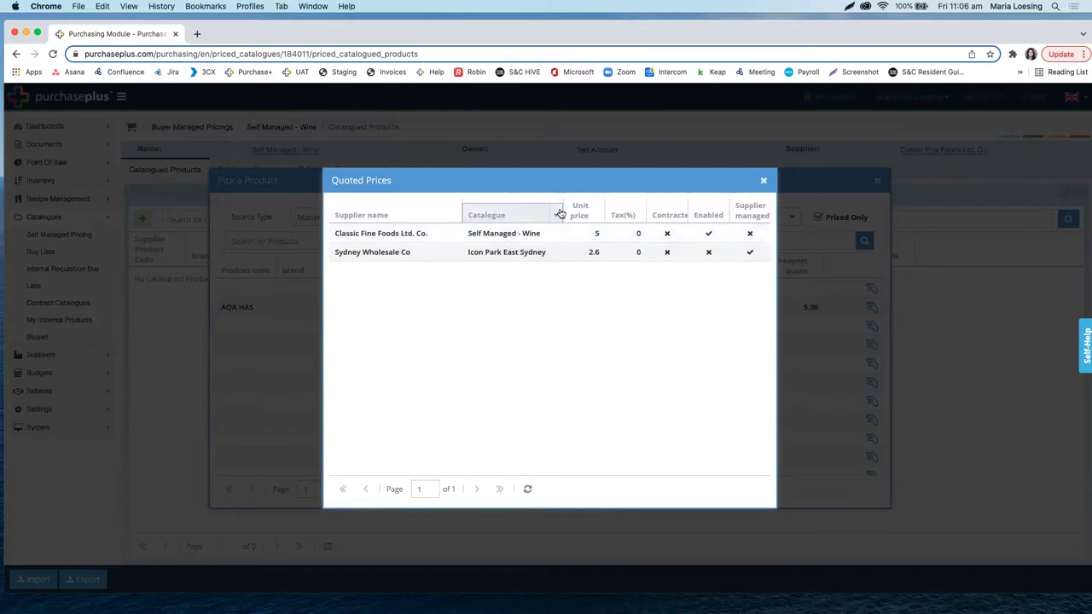
click(762, 182)
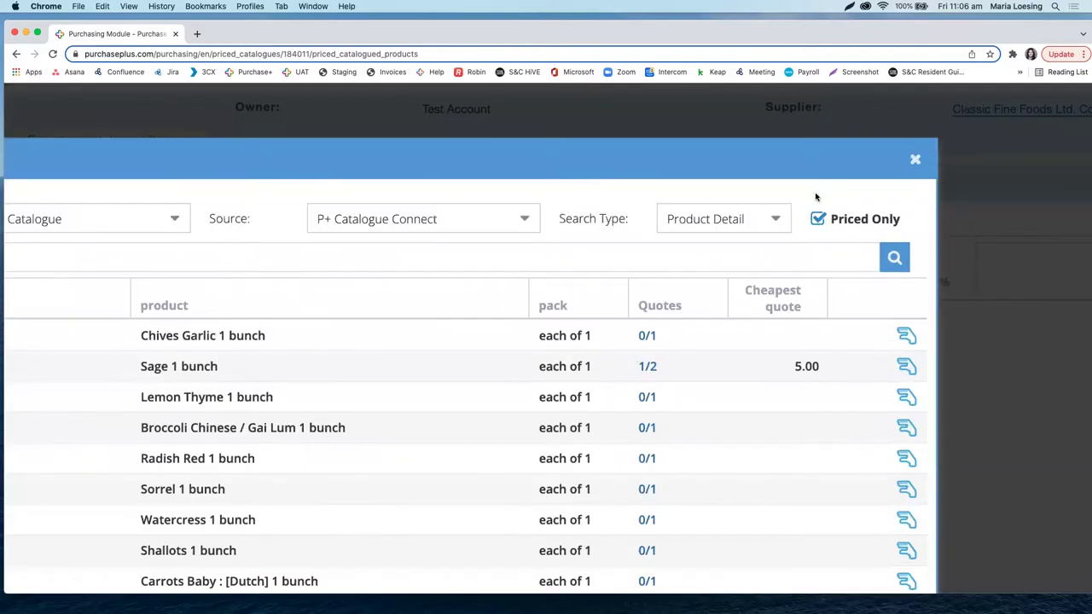
Include unpriced products in the product picker and search the Master Catalogue for "Pinot".
click(818, 218)
click(894, 258)
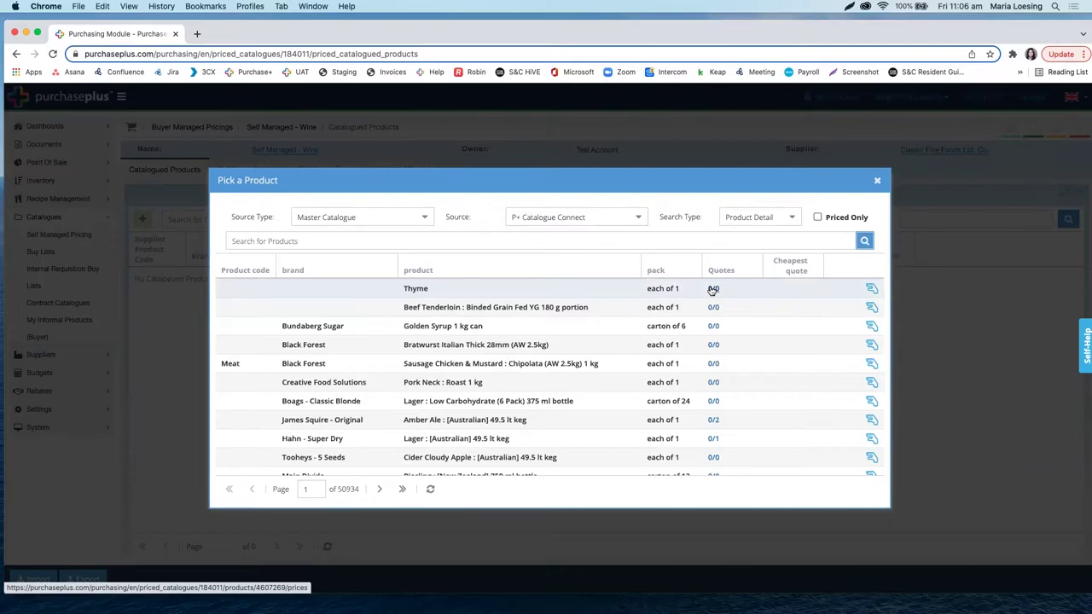
click(507, 240)
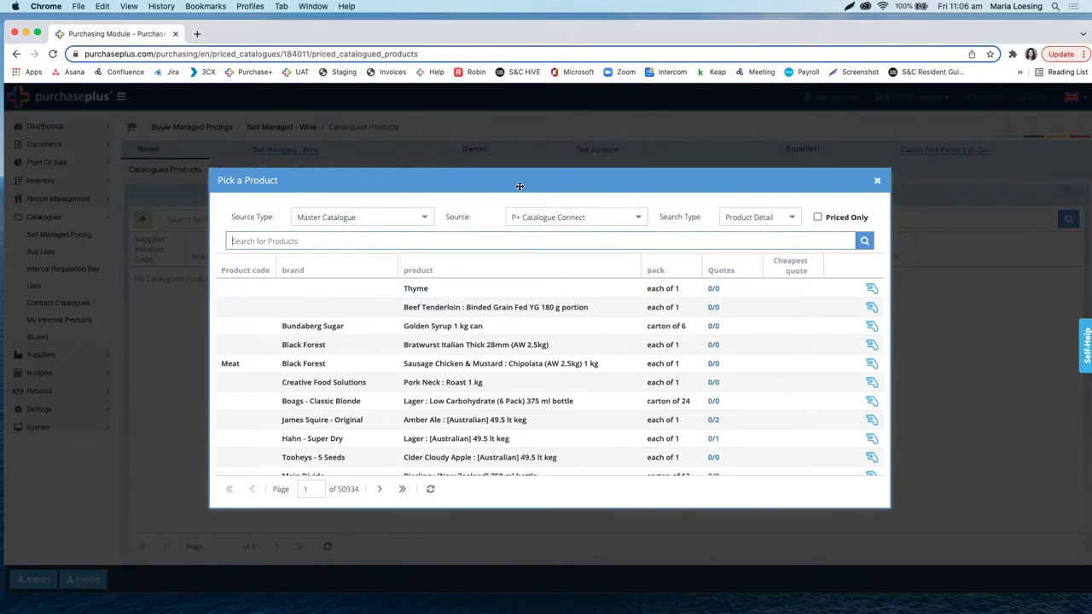
text(Pintot)
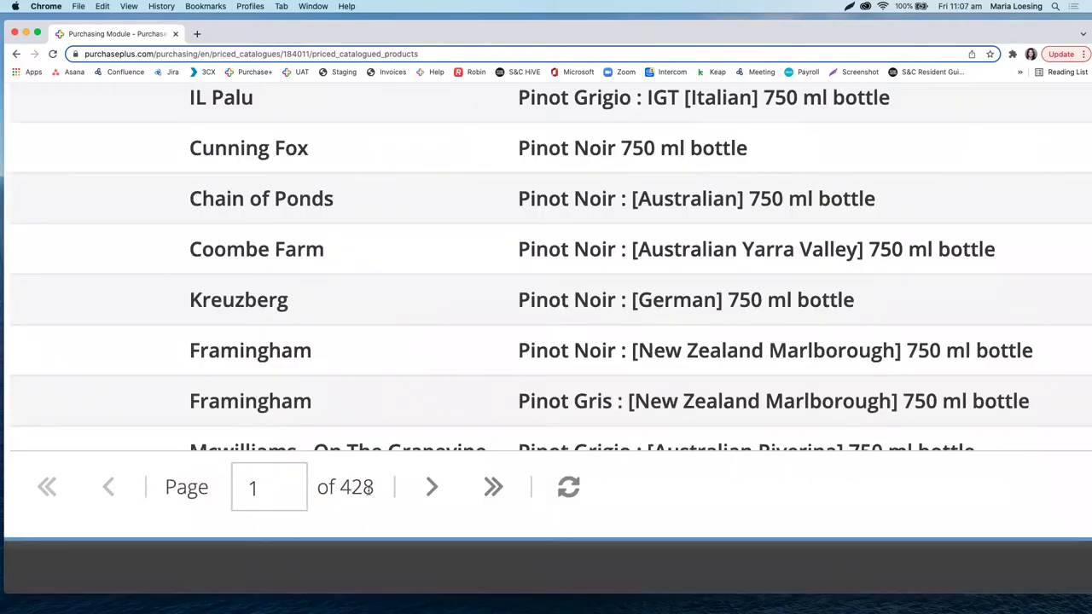
scroll(337, 358, down, 5)
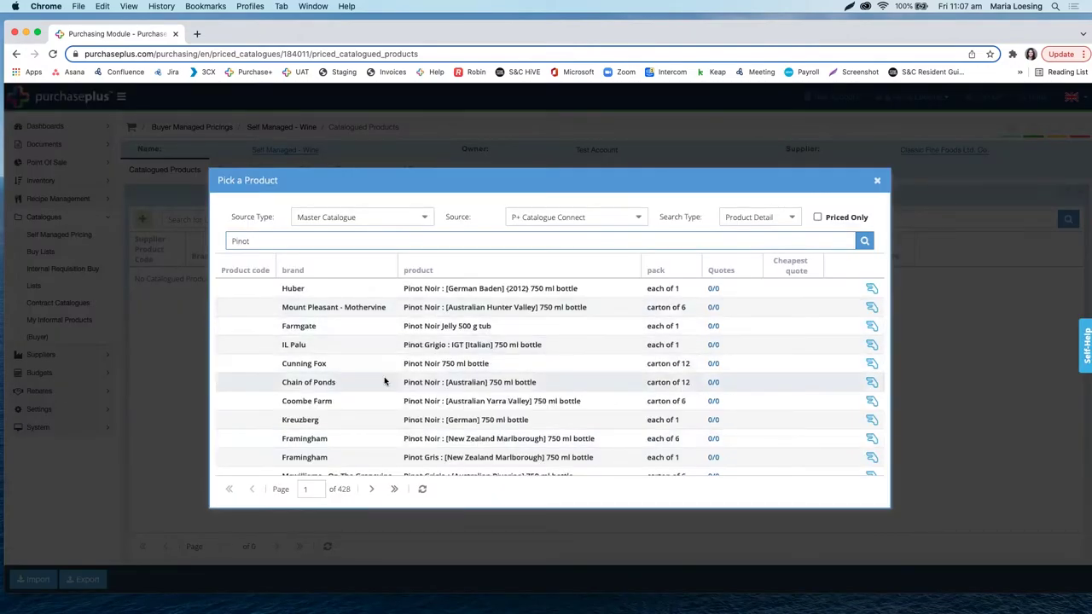
Replace the product search with "Penfolds Shiraz" and narrow it to "Penfolds RWT Shiraz".
double_click(255, 240)
text(Penfolds Shiraz)
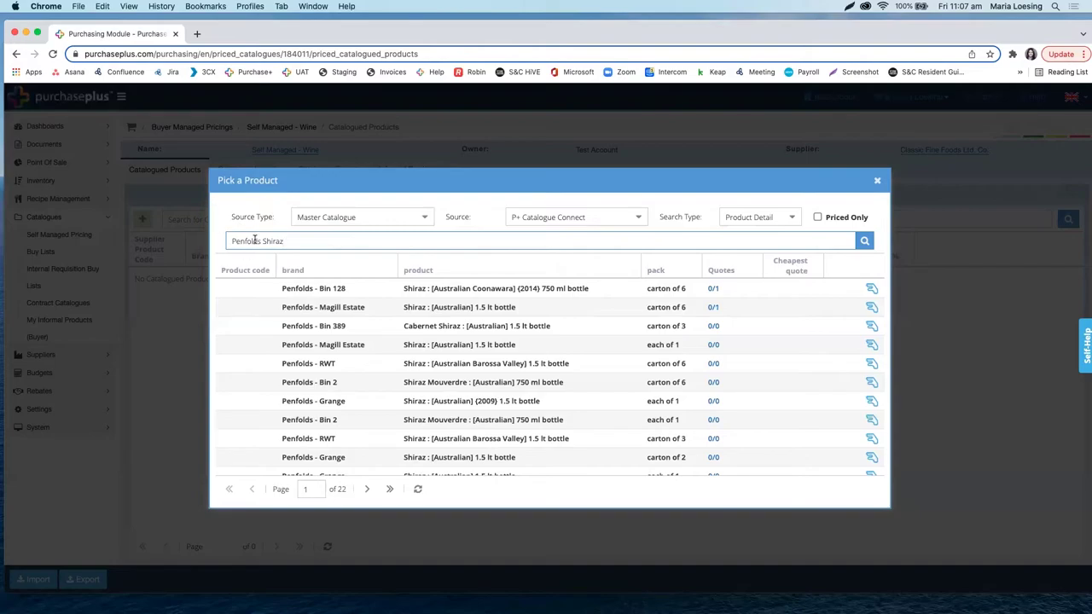
text(RWT)
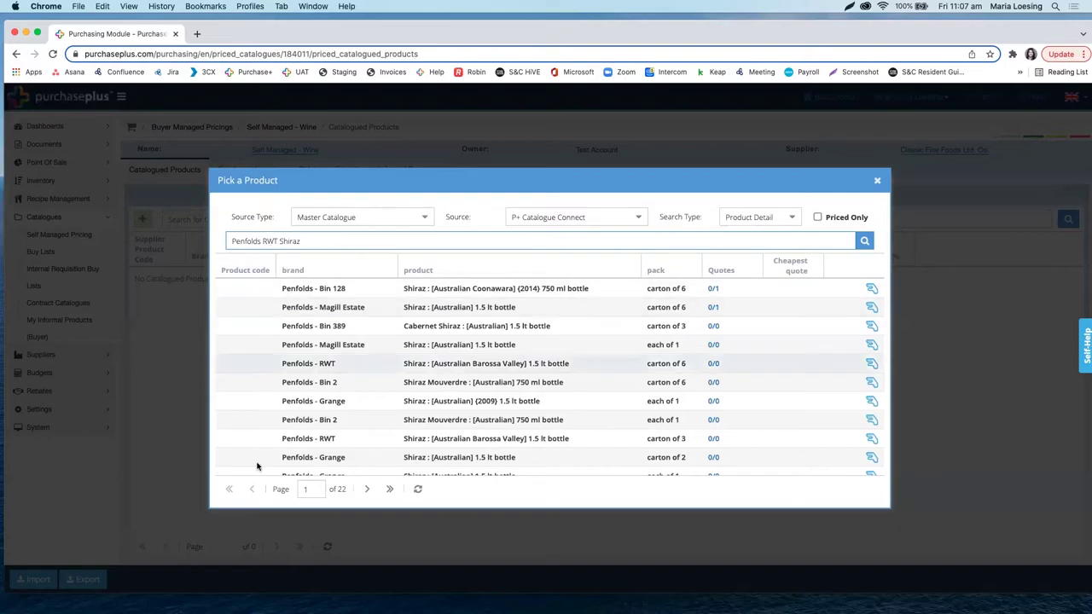
key(Return)
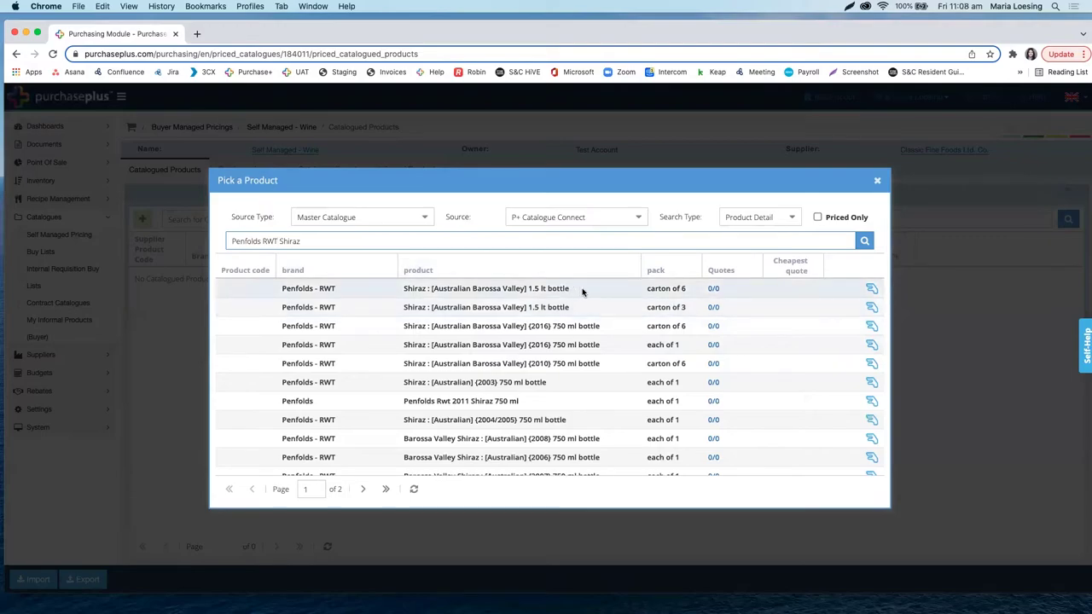
Examine the Penfolds RWT Shiraz products, comparing their vintages, bottle volumes and pack sizes.
scroll(583, 293, up, 5)
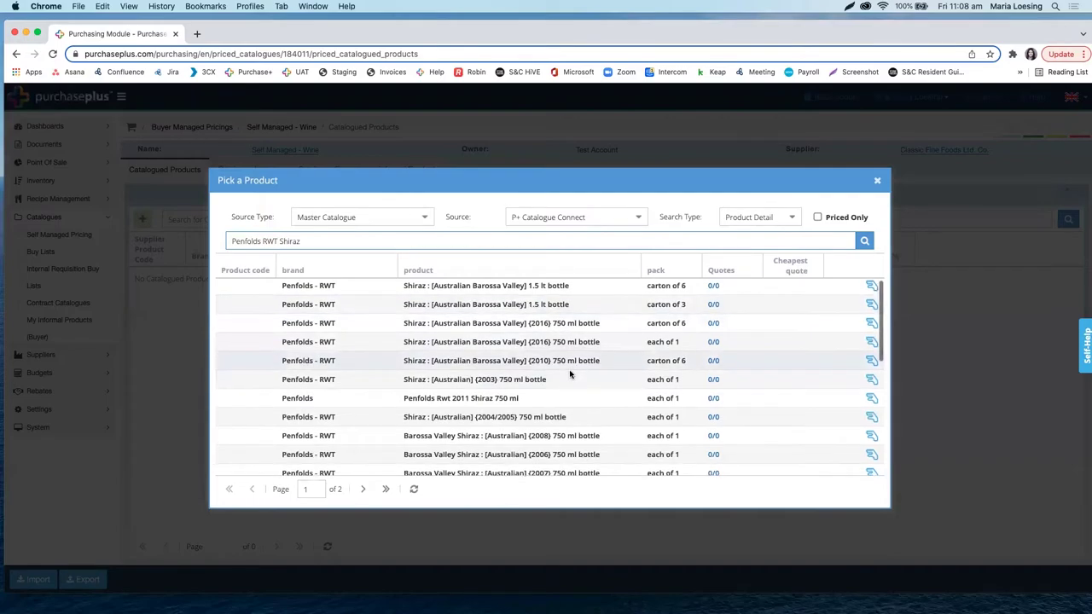
scroll(562, 430, down, 2)
scroll(570, 373, down, 1)
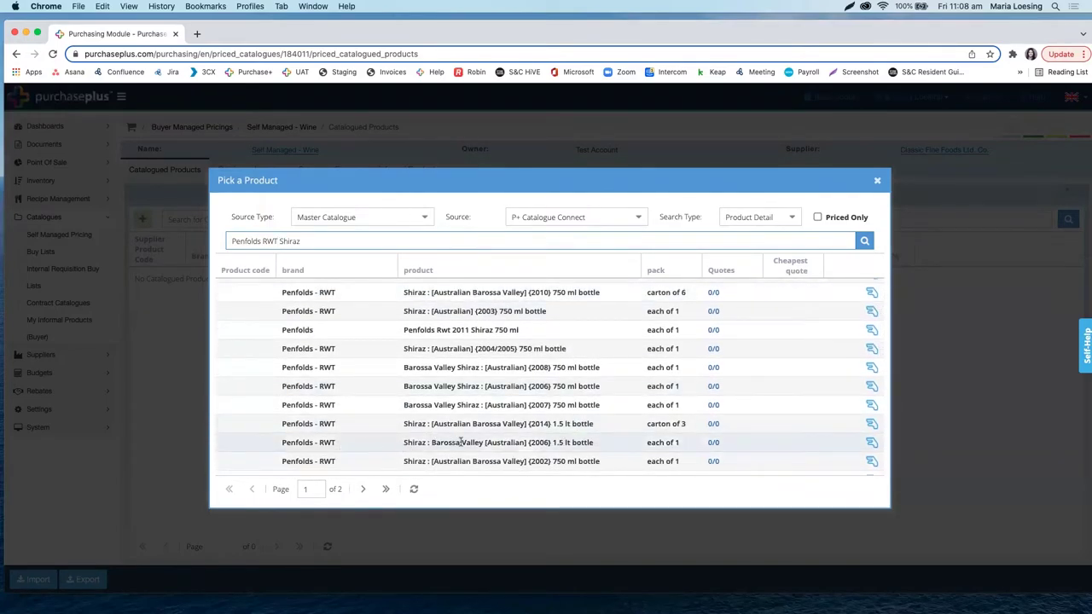
scroll(649, 441, up, 5)
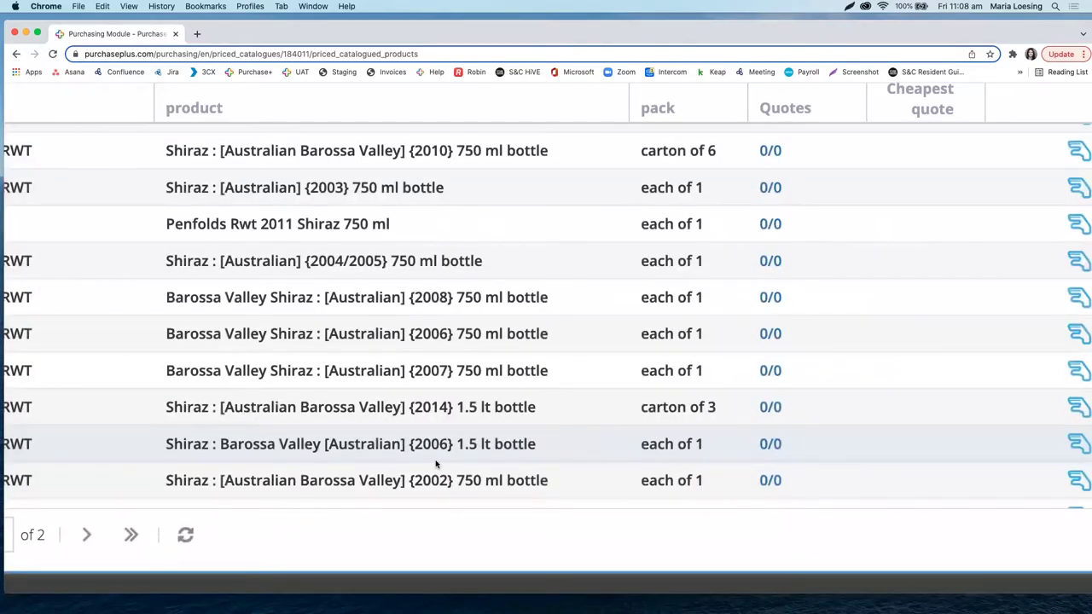
scroll(434, 455, down, 2)
scroll(434, 455, down, 1)
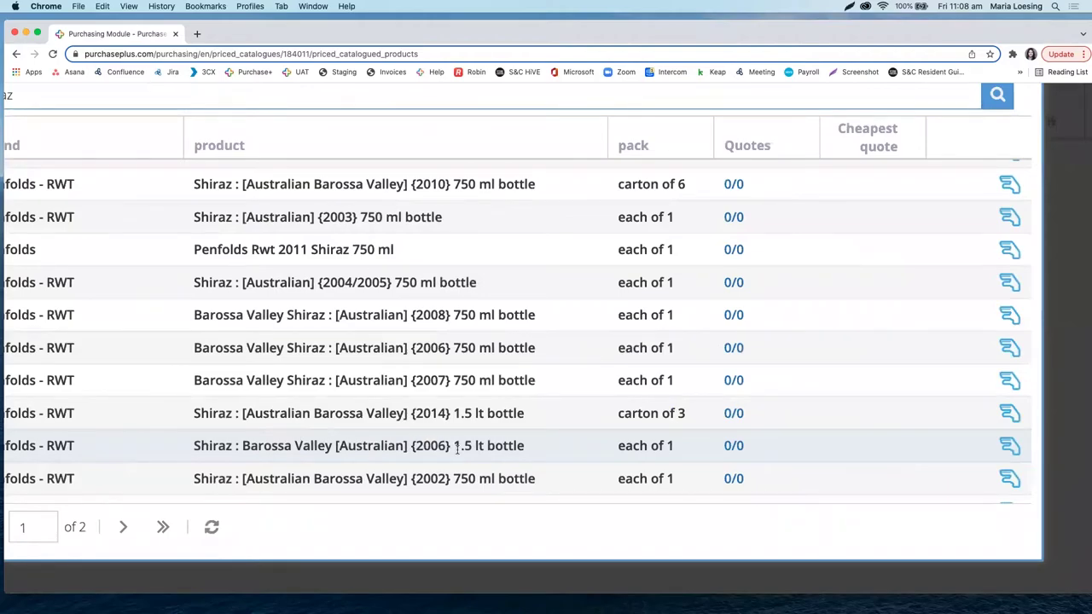
scroll(460, 298, down, 3)
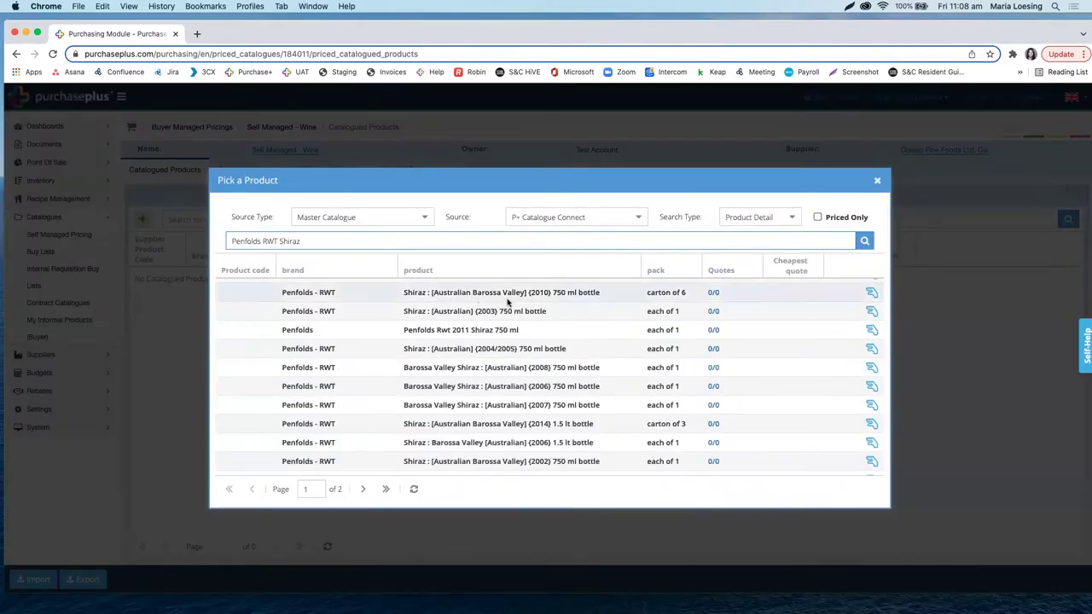
scroll(500, 342, up, 2)
scroll(501, 343, up, 2)
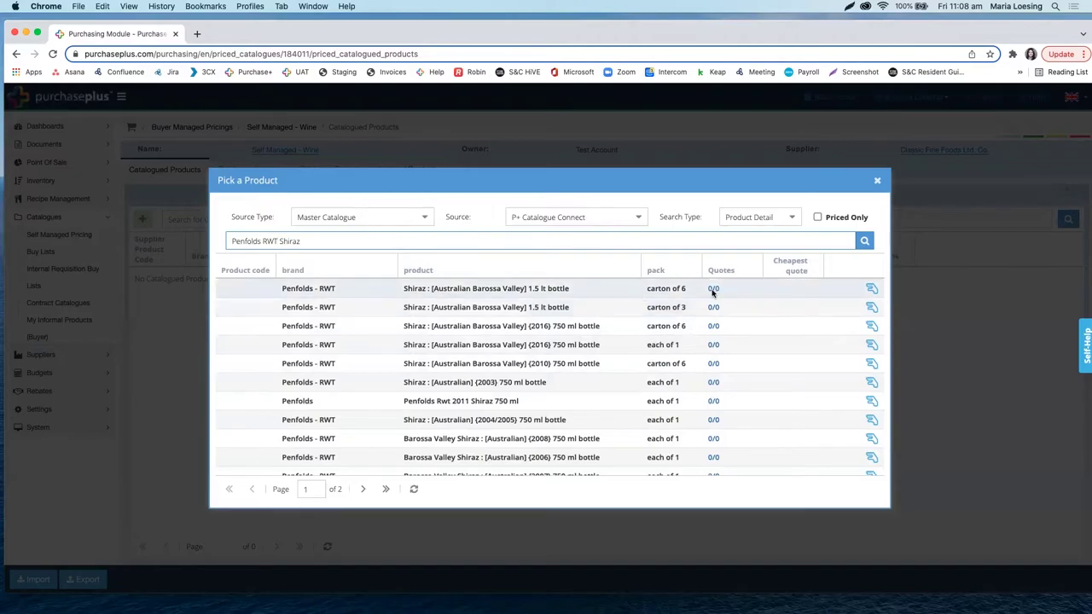
Add the Penfolds - RWT Shiraz [Australian Barossa Valley] 1.5 lt bottle, carton of 6, to the catalogue and close the product picker.
click(869, 291)
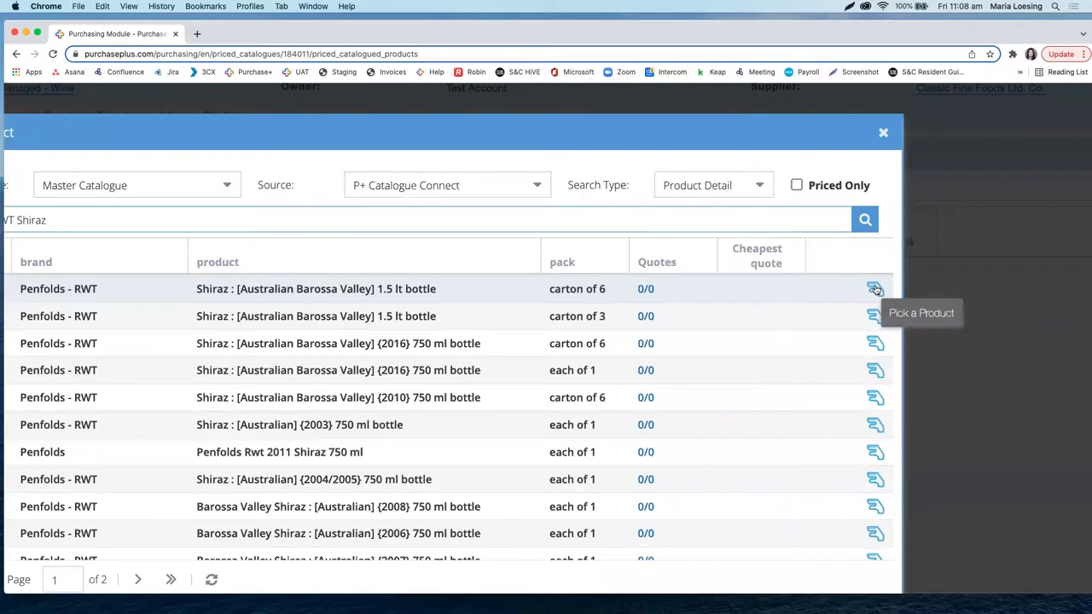
click(875, 290)
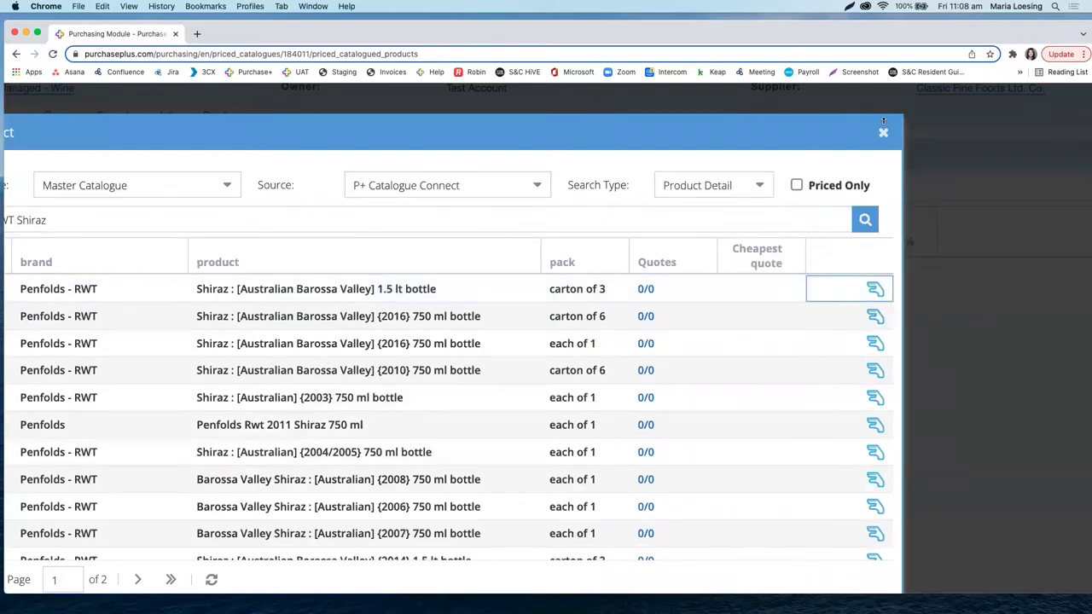
click(883, 133)
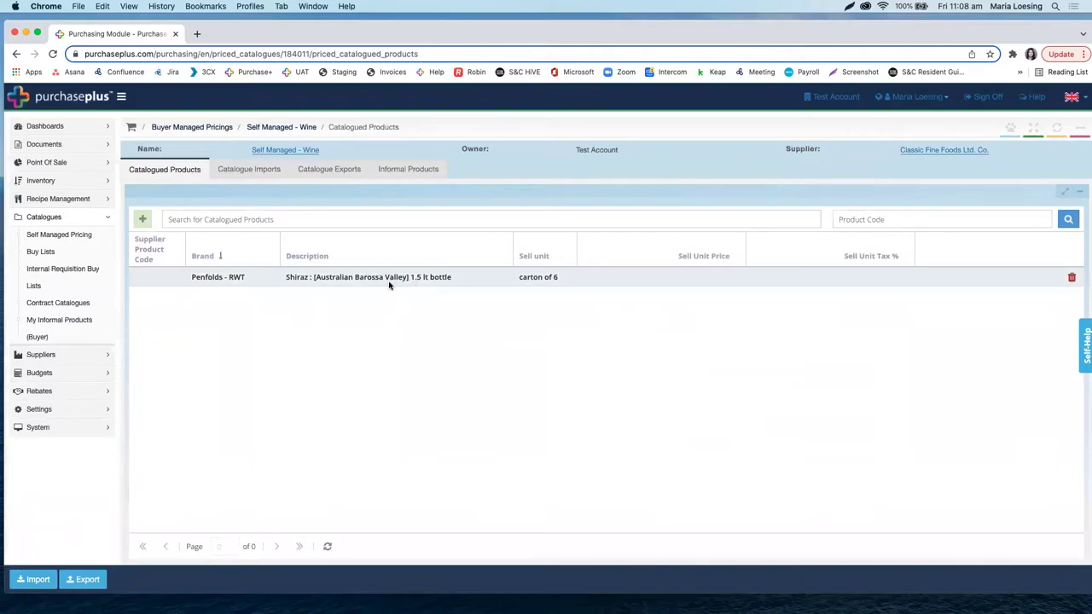
Search priced and unpriced products for "Penfolds Pinot" and add the Cellar Reserve Pinot Gris [Australian] 750 ml bottle as carton of 6 and each of 1.
click(141, 218)
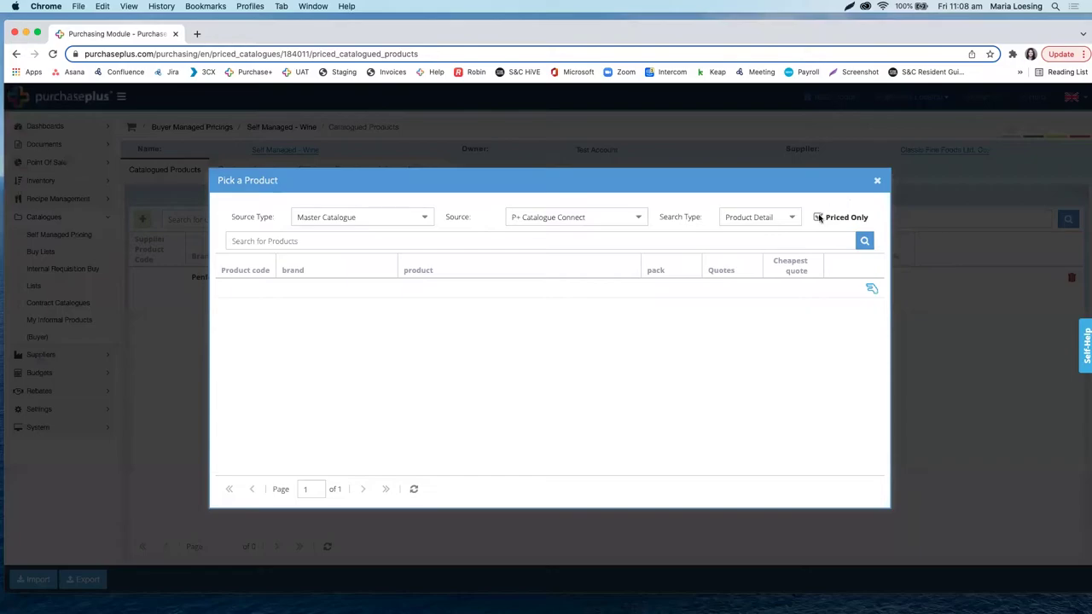
click(408, 240)
text(P)
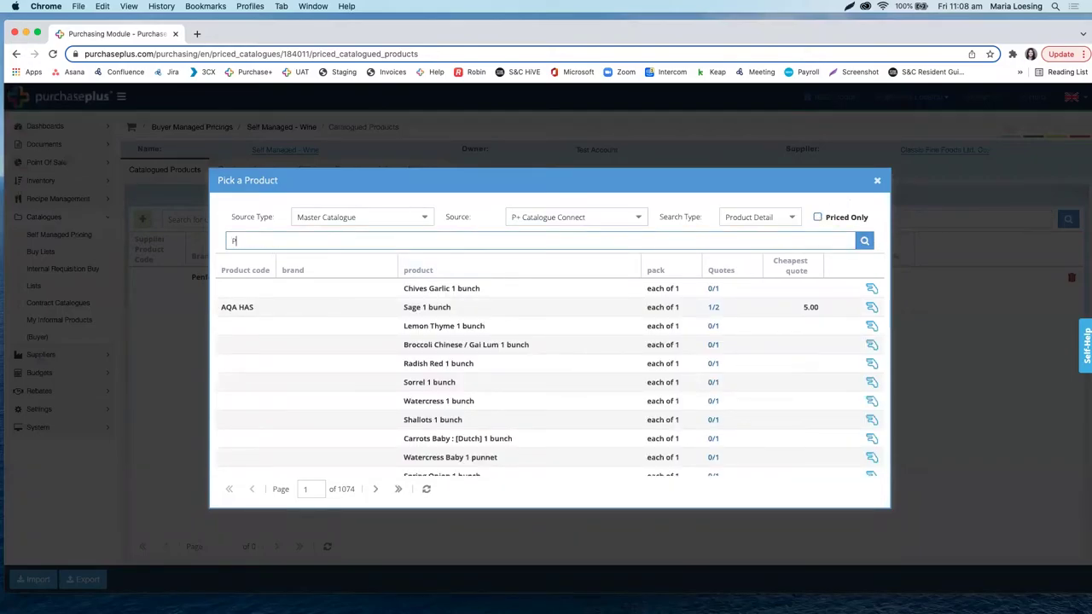
text(enfolds Pinot)
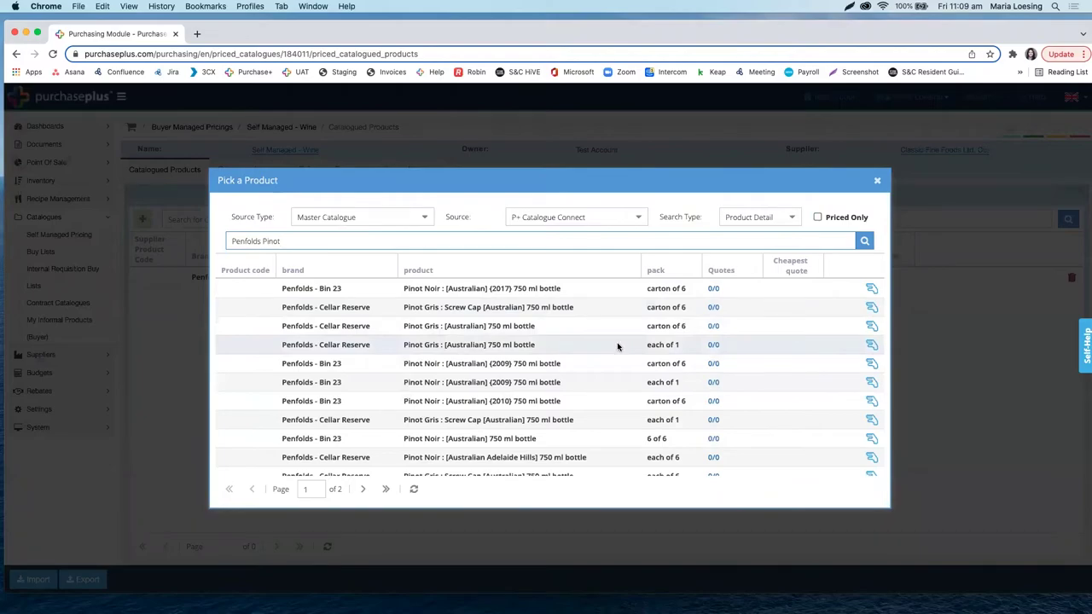
key(super+0)
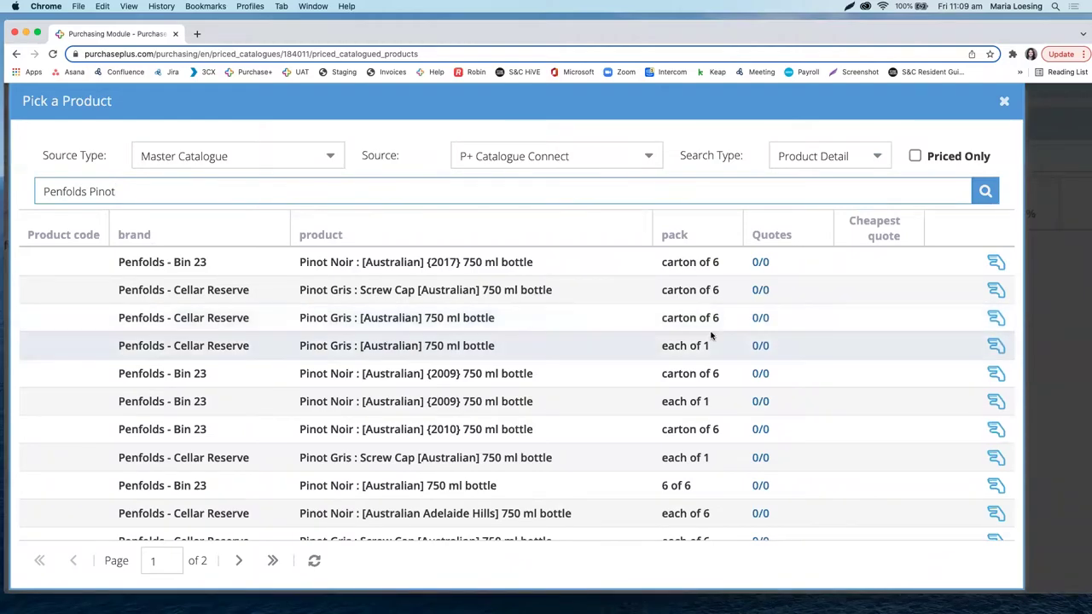
click(995, 317)
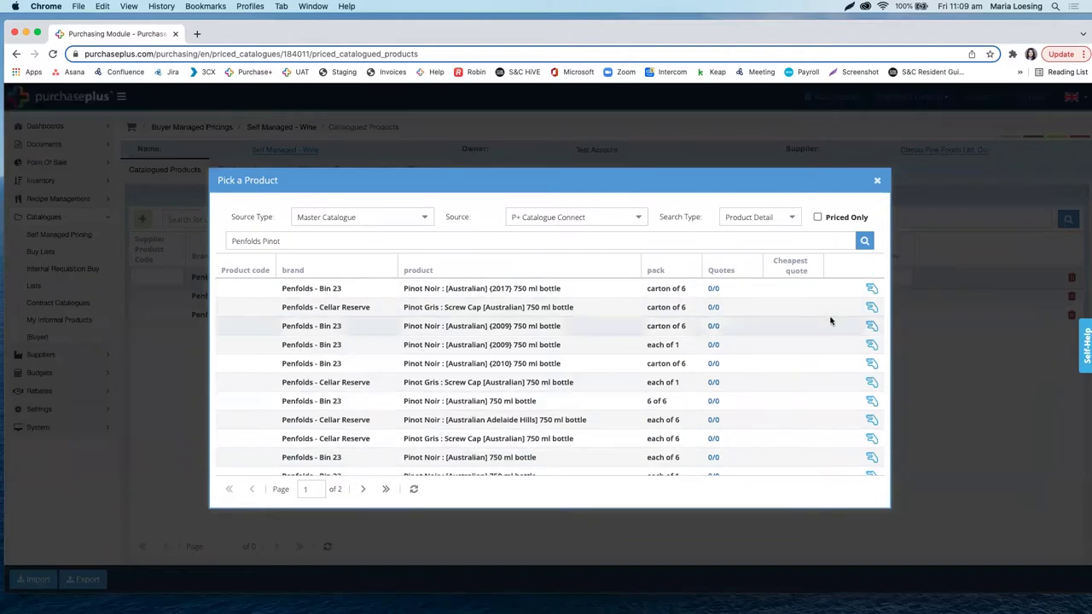
Switch the product picker's source to the "Beverage - Wine" buy list and clear the product search text.
click(427, 224)
click(316, 253)
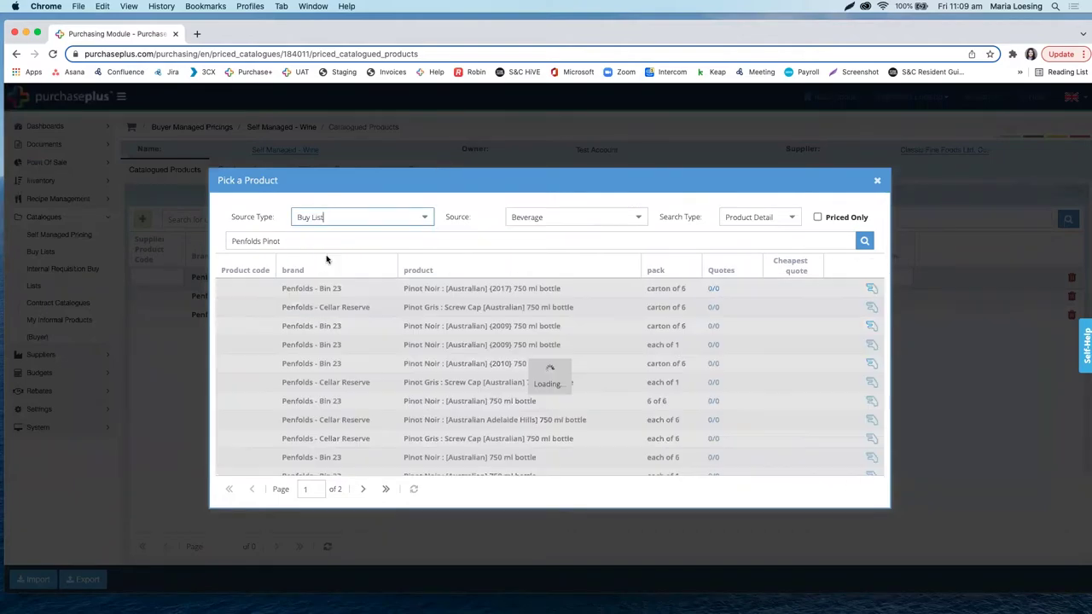
click(640, 217)
click(565, 253)
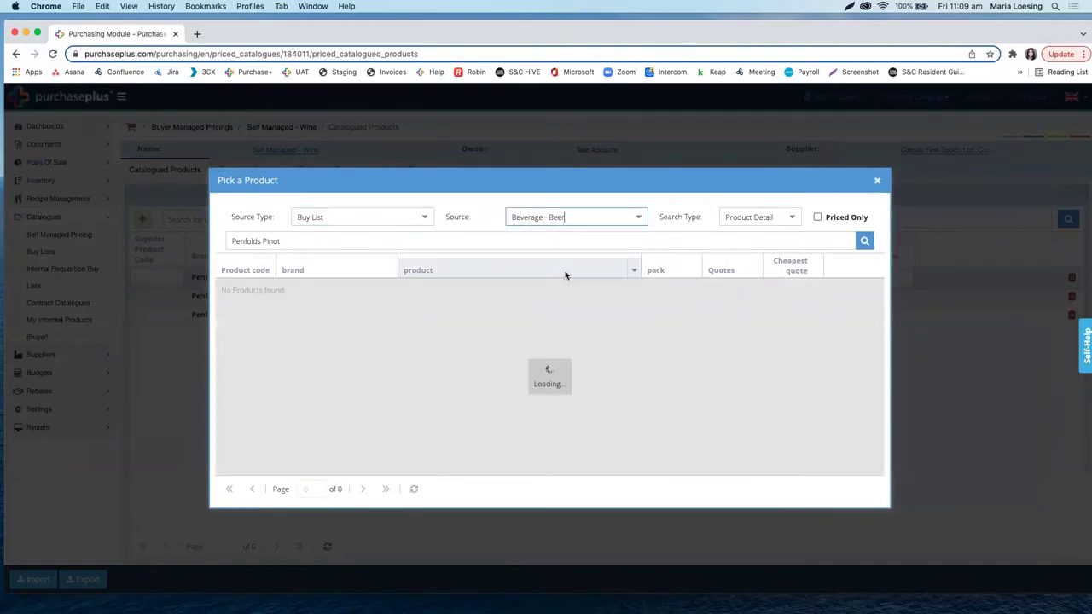
click(636, 216)
click(598, 253)
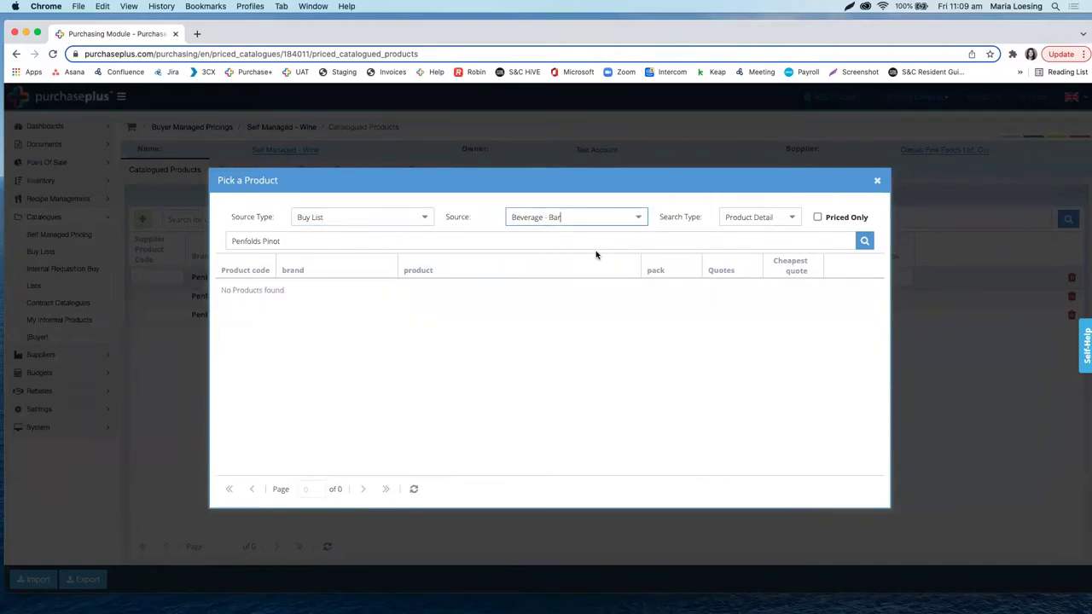
click(636, 217)
click(585, 326)
click(579, 239)
key(super+a)
key(BackSpace)
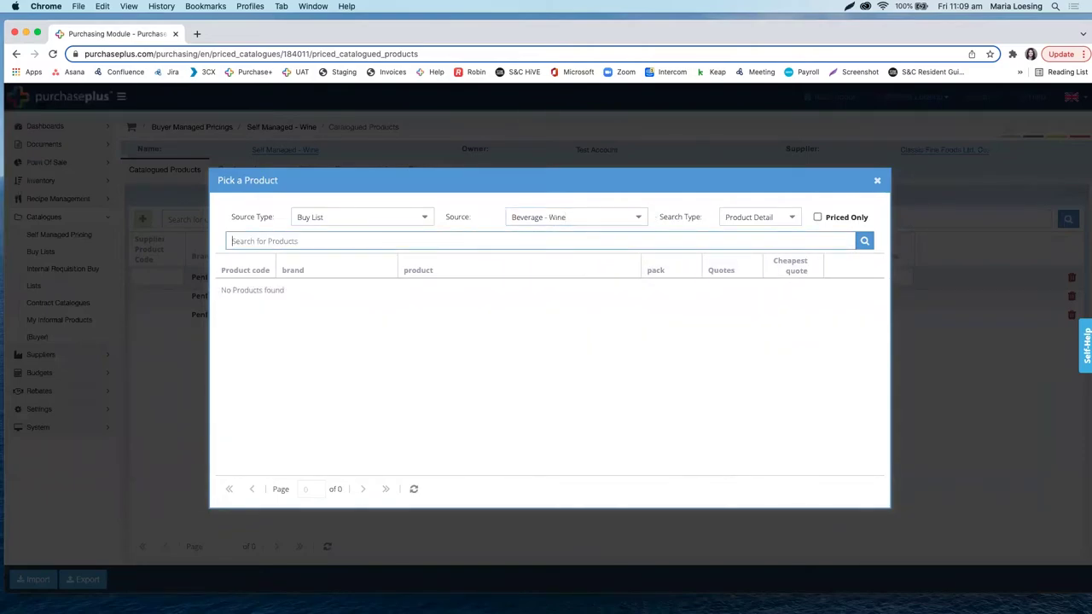
List all products in the "Beverage - Wine" buy list, review the available source types, and close the product picker.
click(863, 243)
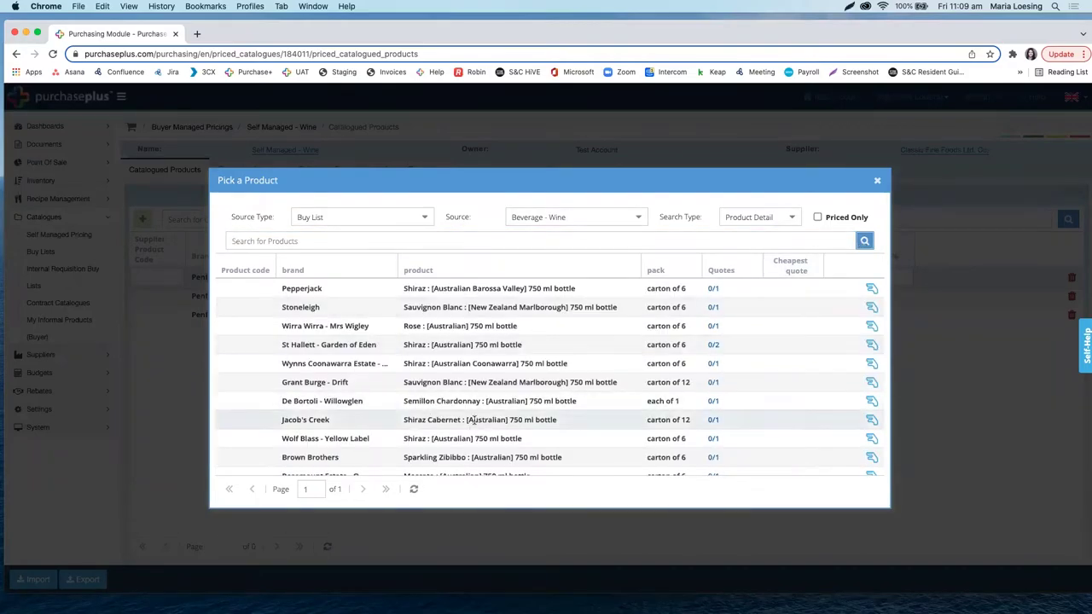
scroll(478, 359, down, 1)
scroll(461, 332, up, 1)
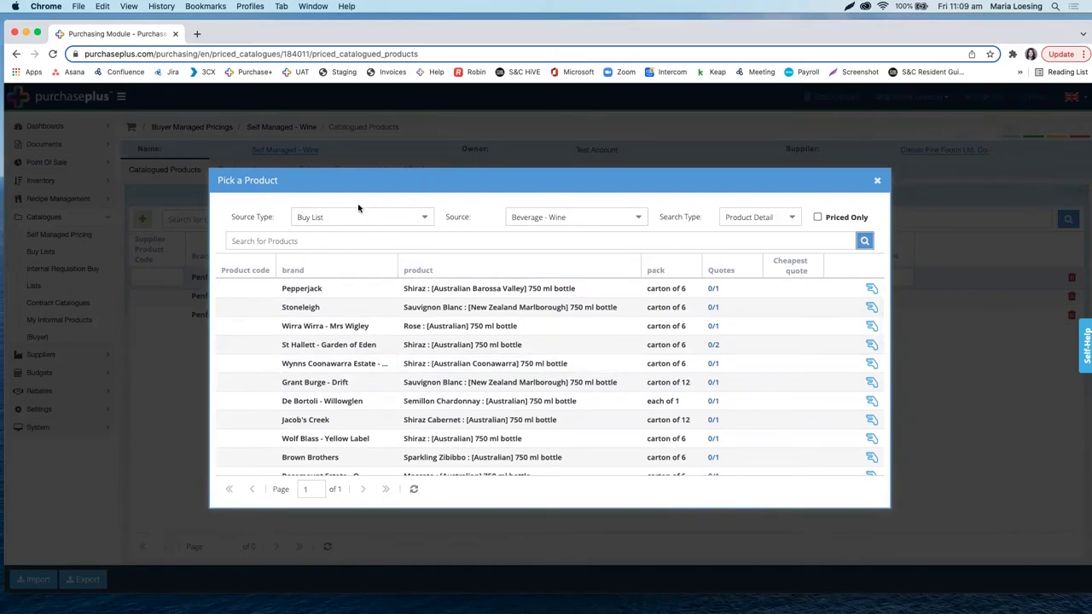
click(425, 224)
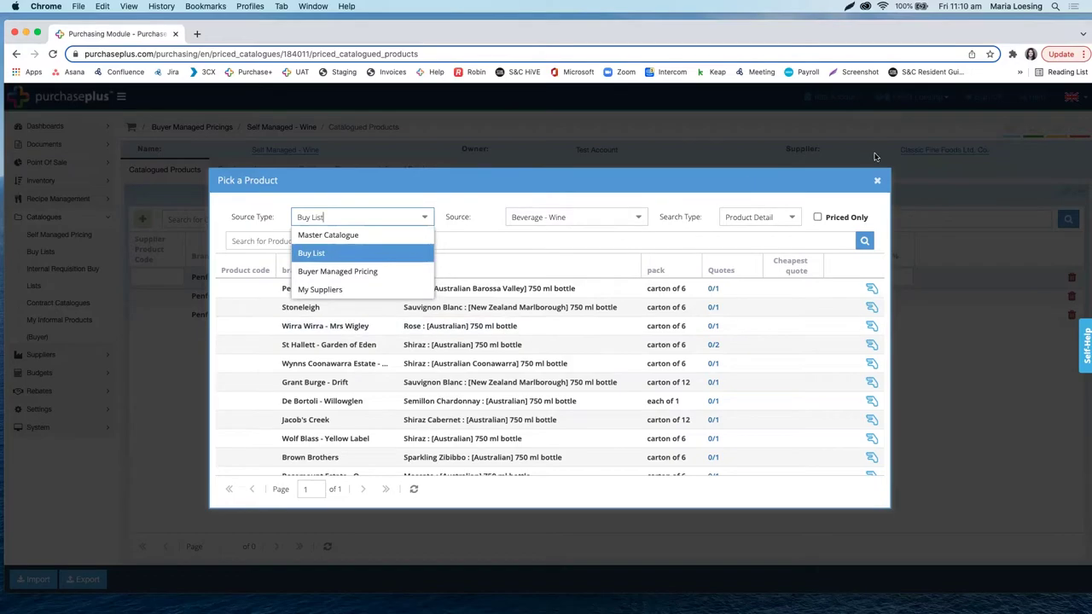
click(876, 185)
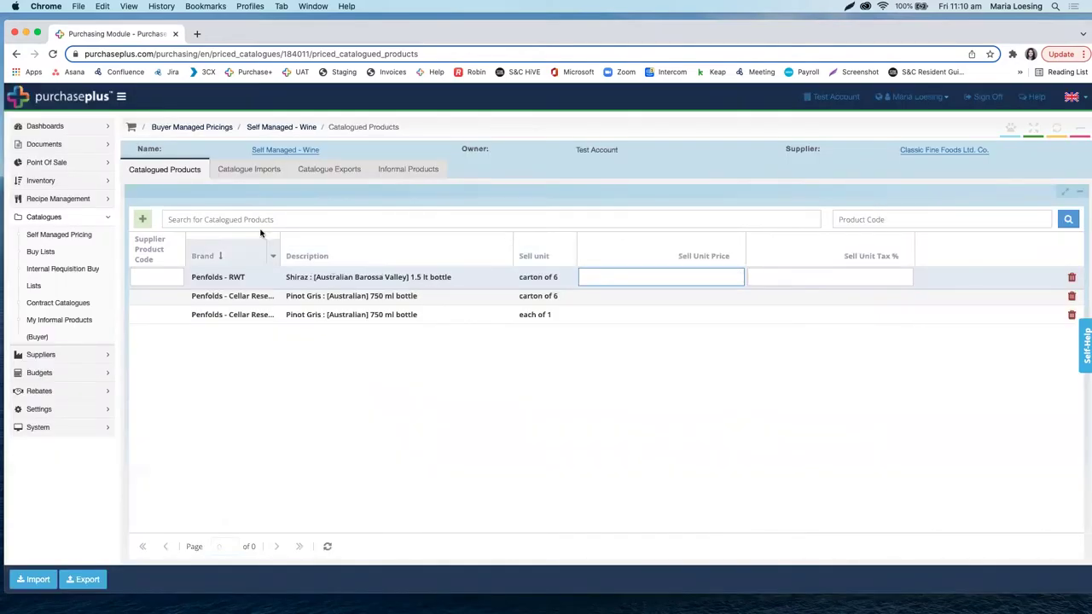
Reopen the product picker for the catalogue, view its source type options, and close it without adding a product.
click(142, 219)
click(424, 217)
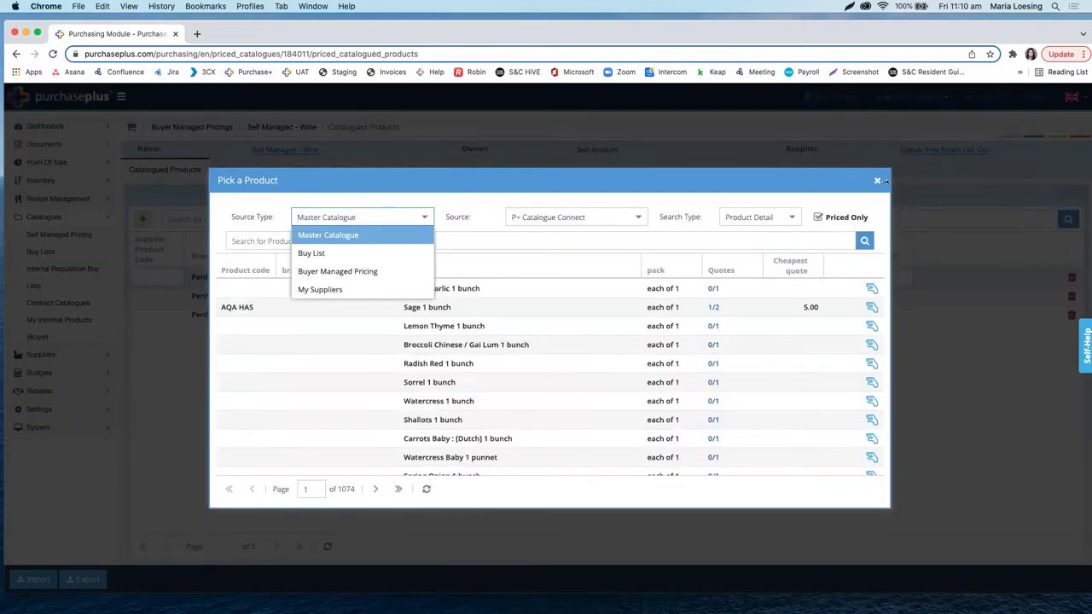
click(877, 180)
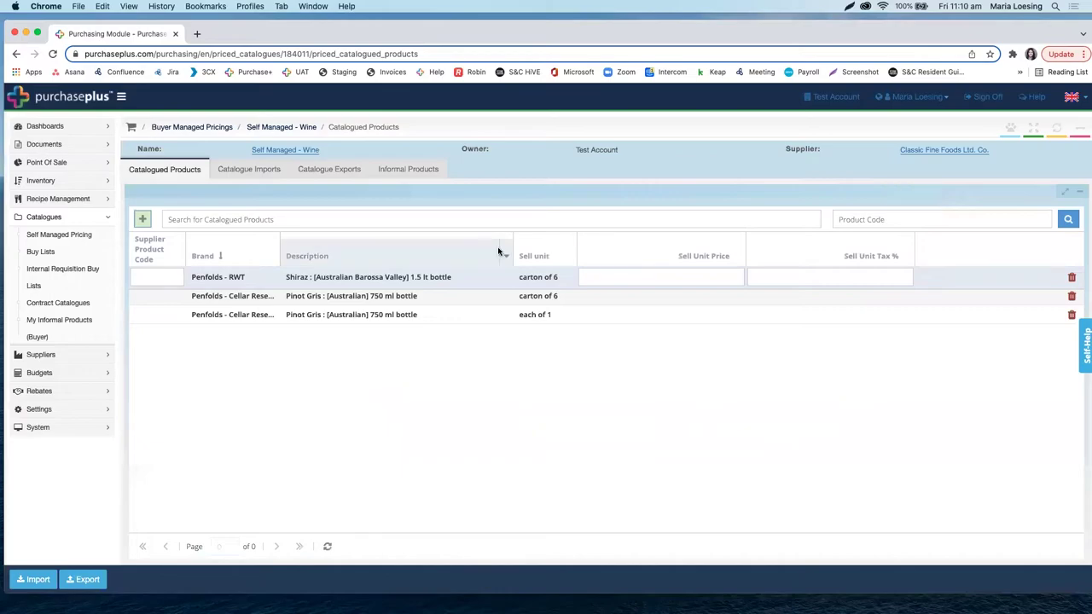
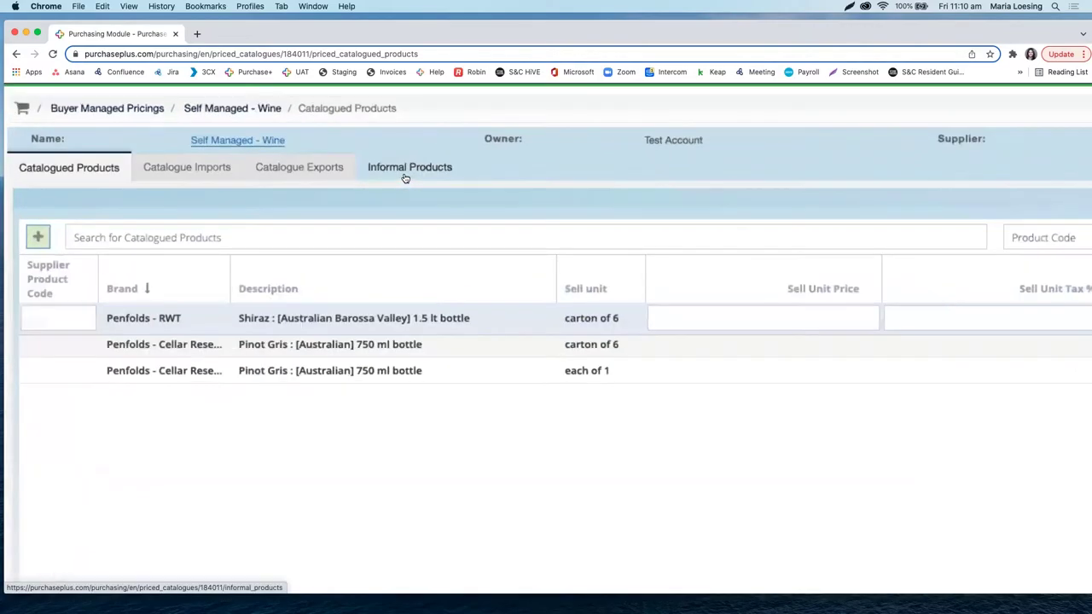
Start a new informal product in the Self Managed - Wine catalogue and assign it the category Wine Red - Pinot Noir.
click(406, 176)
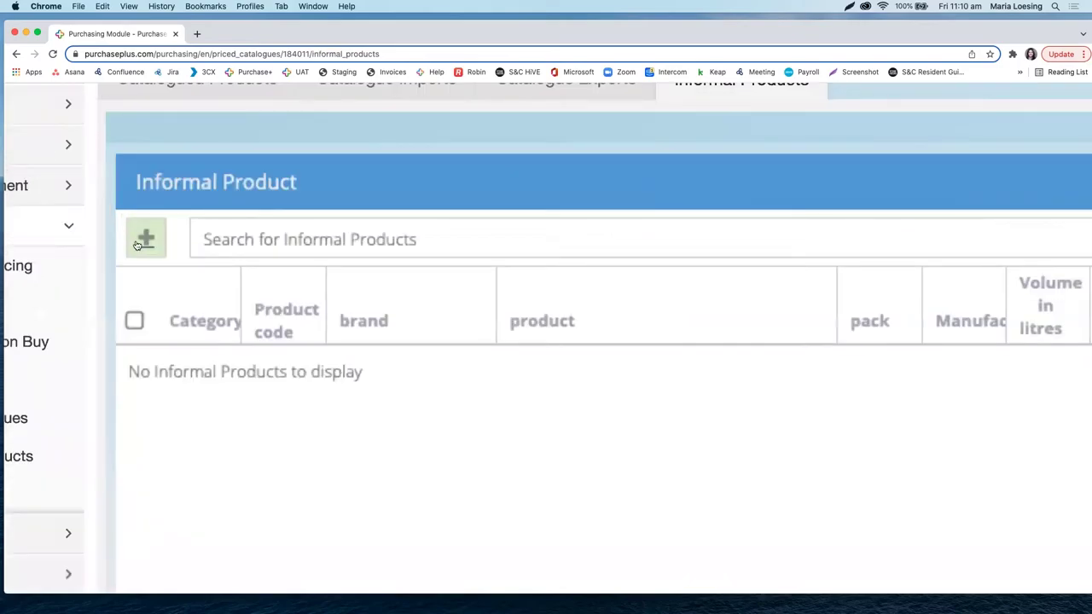
click(141, 243)
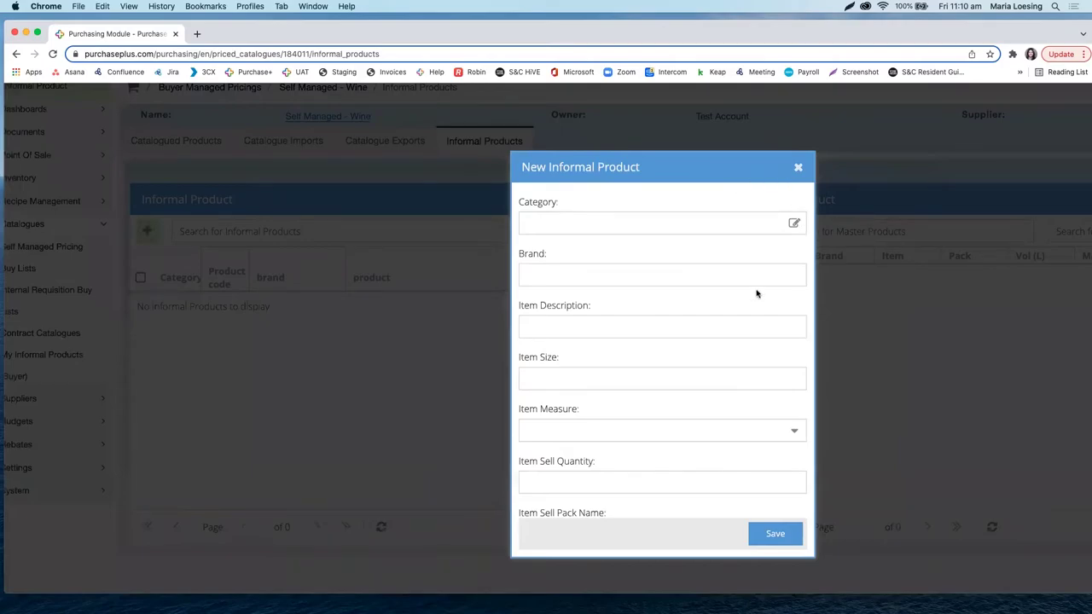
click(793, 225)
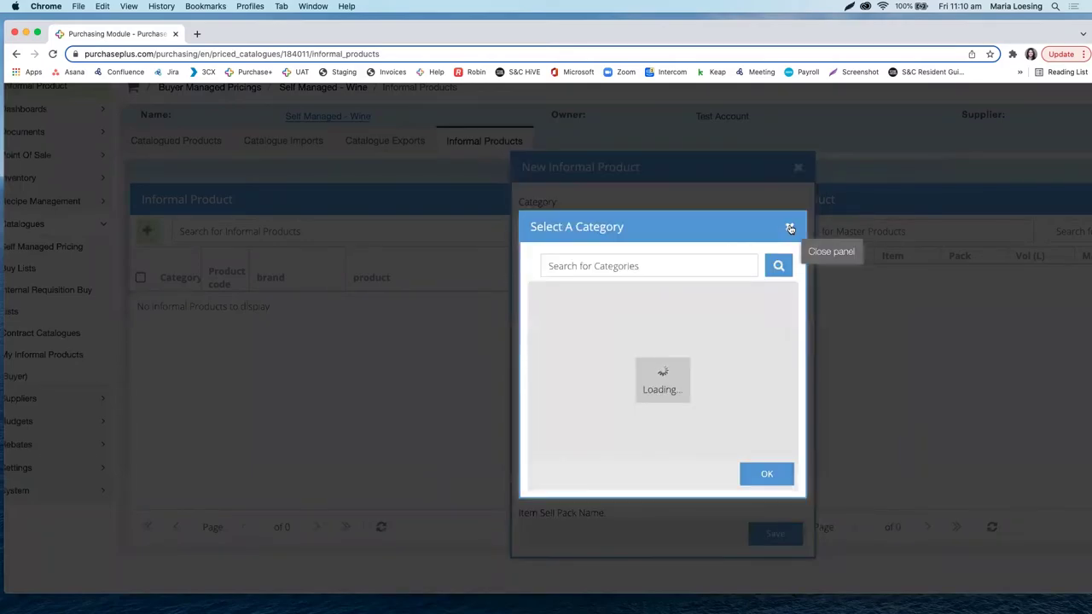
click(616, 267)
text(Pinot)
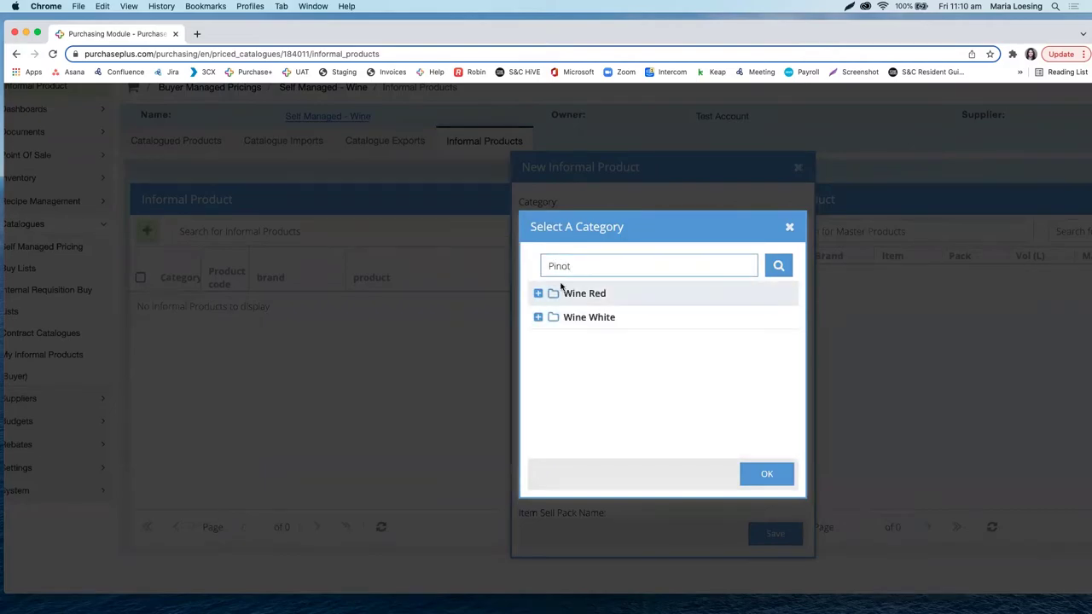
click(538, 293)
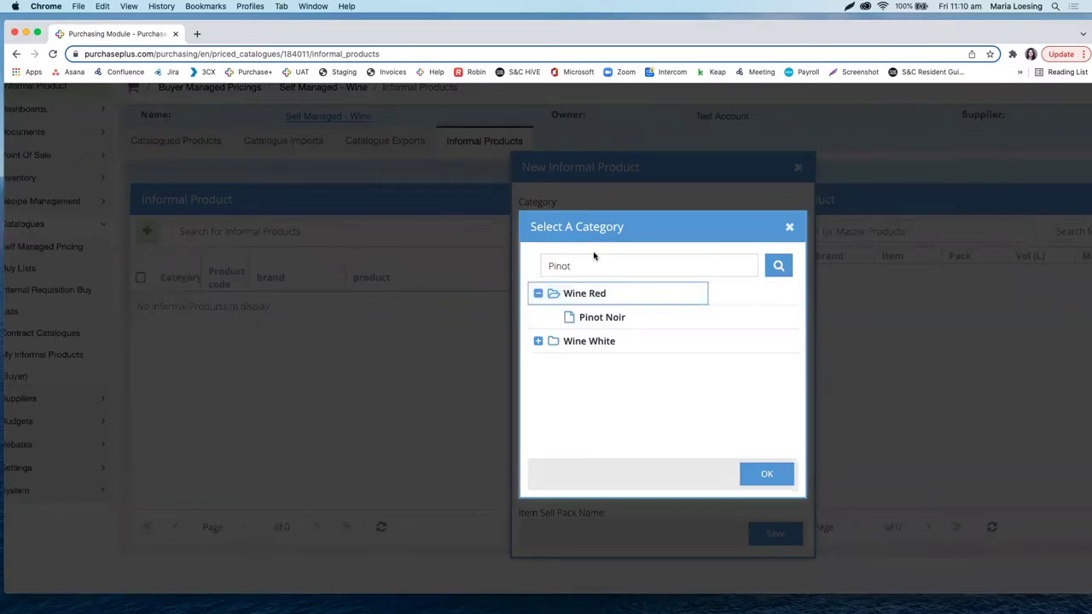
click(609, 313)
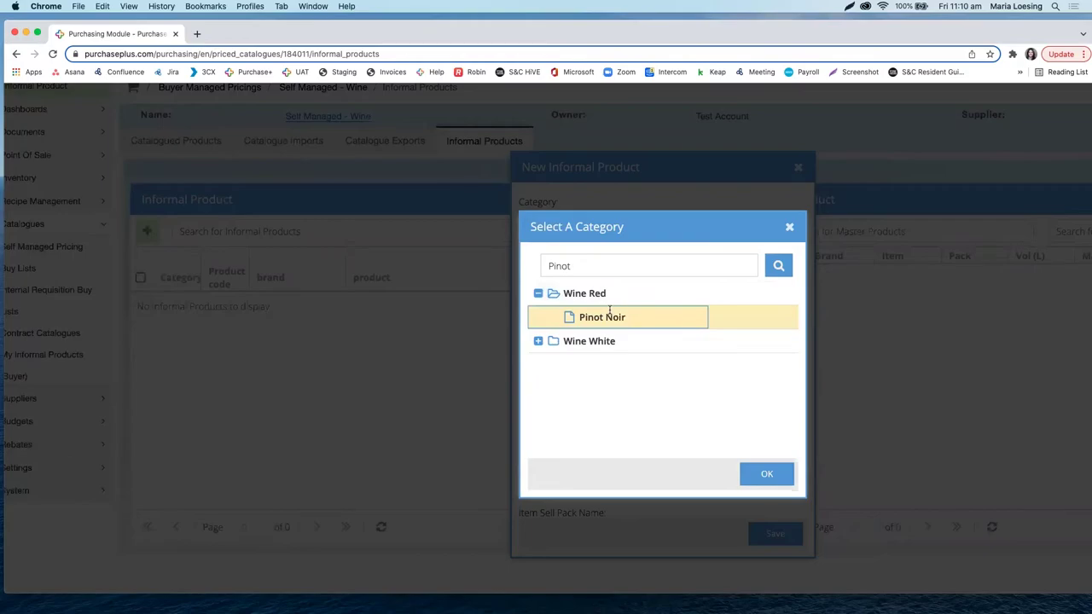
click(764, 476)
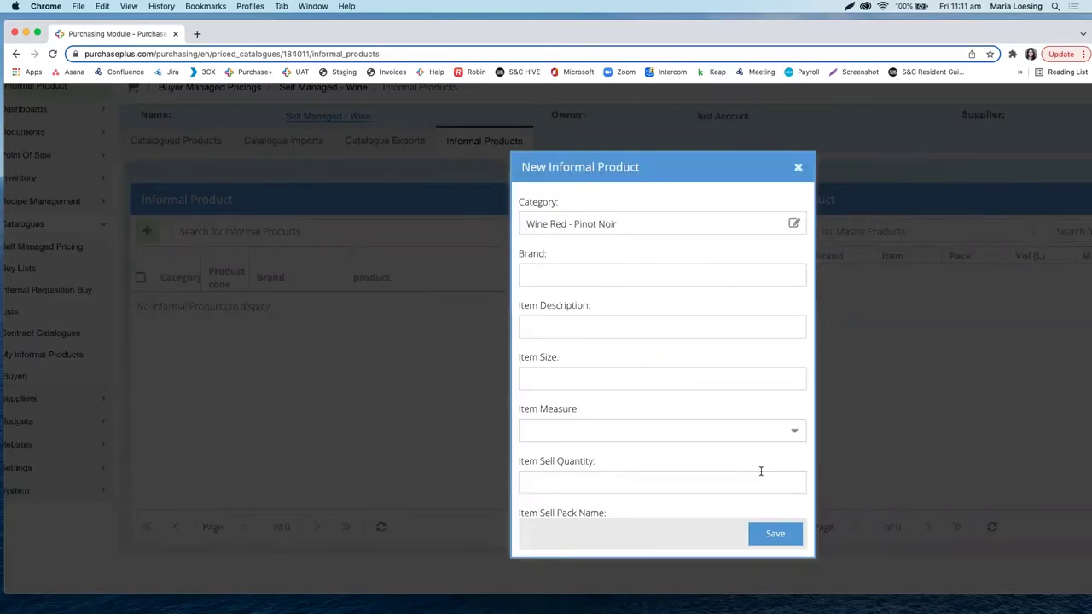
Enter "Penfolds" as the informal product's brand and "Pinot Noir" as its item description.
click(711, 278)
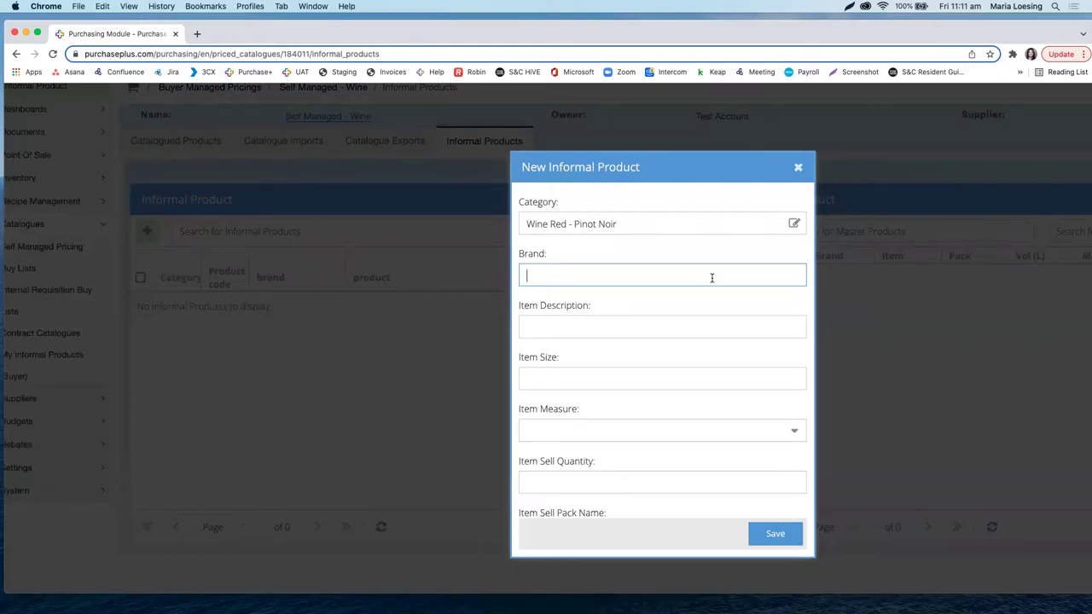
text(Penfolds)
click(705, 319)
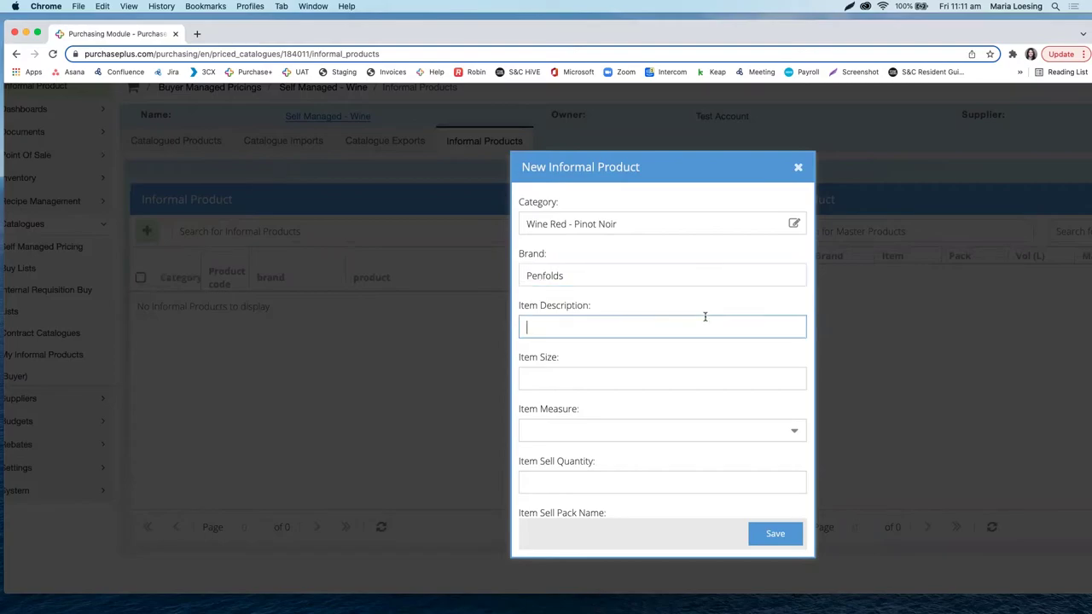
text(Pinot Noir)
Set the informal product's item size to 750 and its item measure to ml.
click(582, 381)
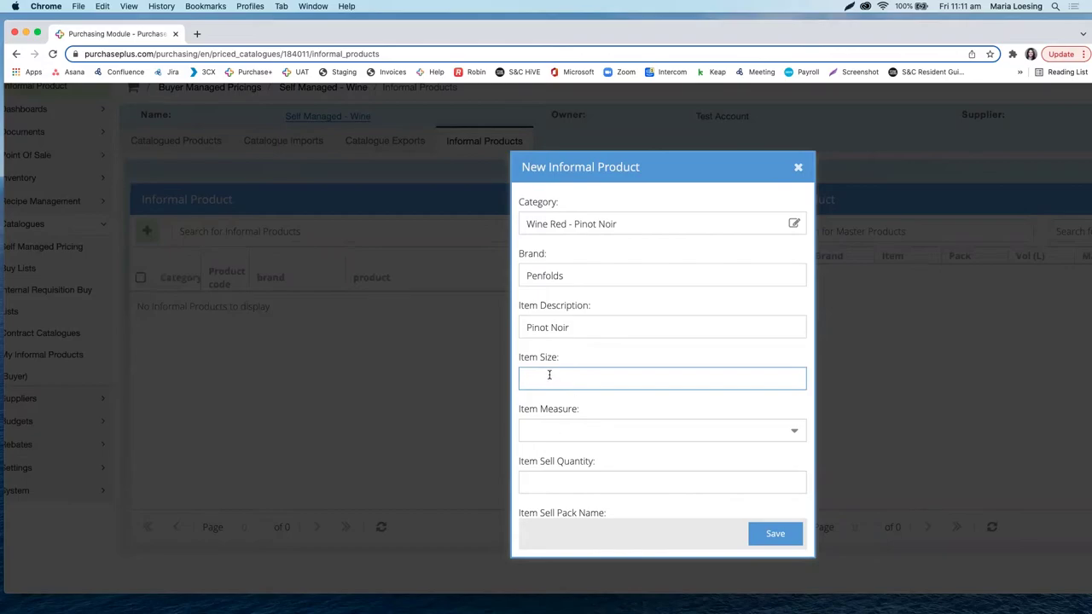
click(531, 434)
click(549, 384)
click(542, 447)
click(541, 430)
click(548, 381)
text(750)
click(558, 429)
text(ml)
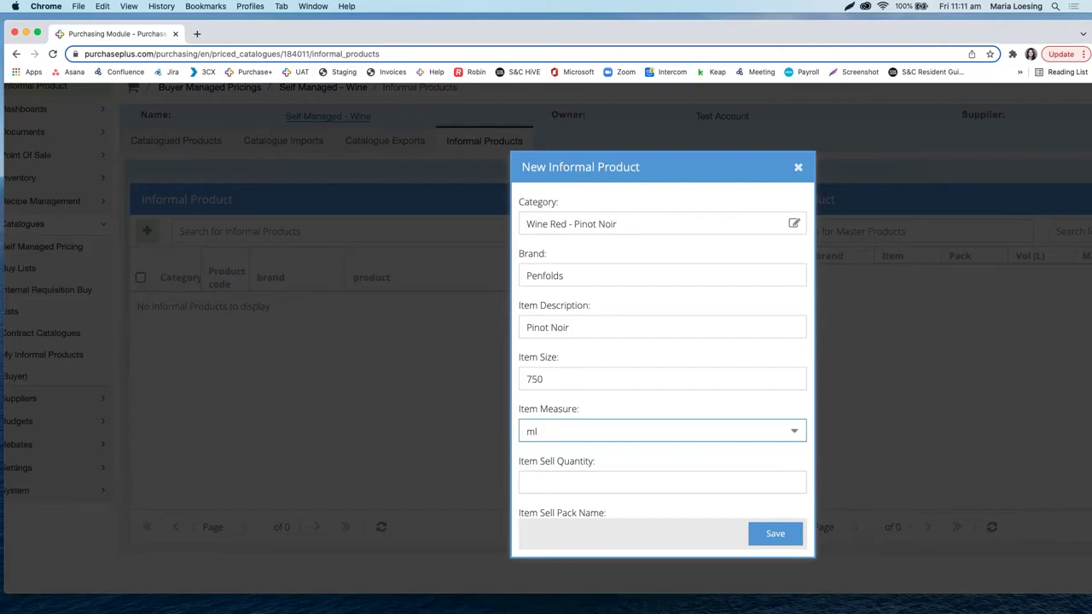
Change the informal product's item size to 1.5 and its item measure to lt.
double_click(551, 379)
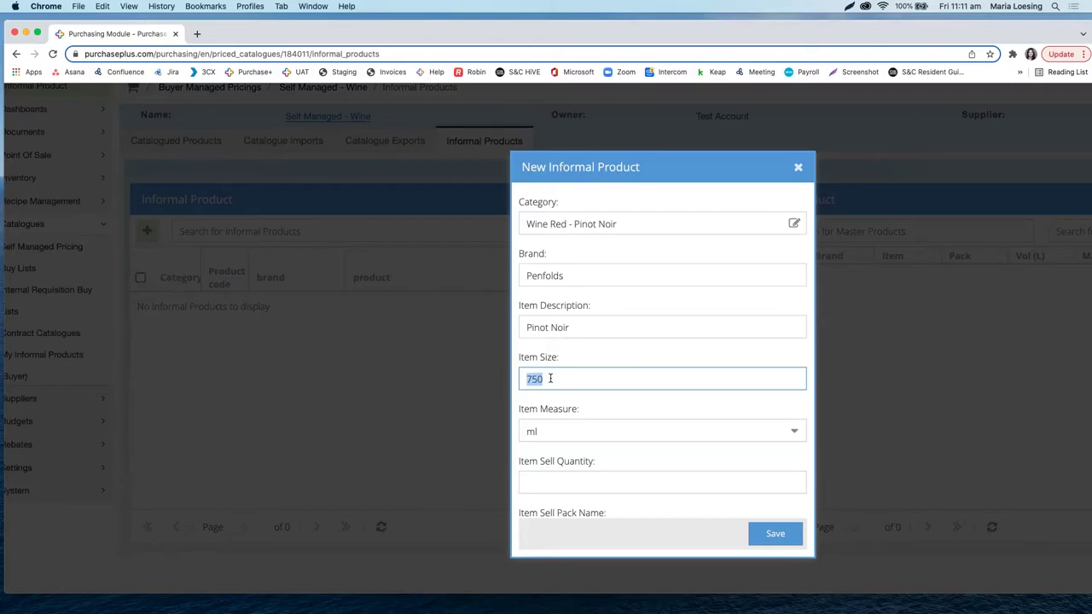
text(1.5)
click(540, 433)
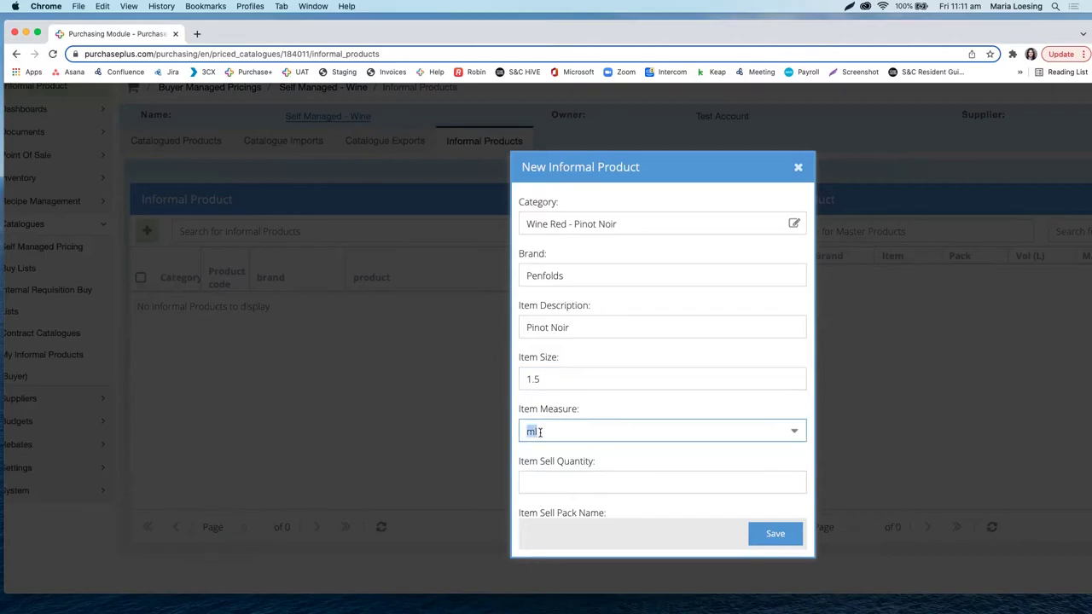
text(lt)
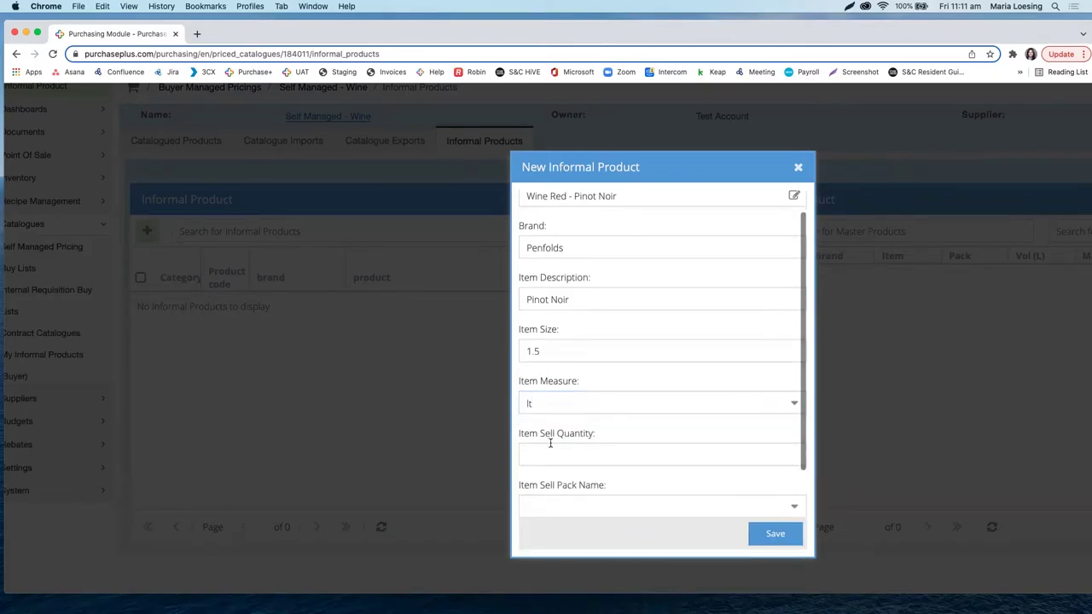
Set the informal product's item sell quantity to 1 and its sell pack name to "each".
click(585, 453)
scroll(600, 410, down, 1)
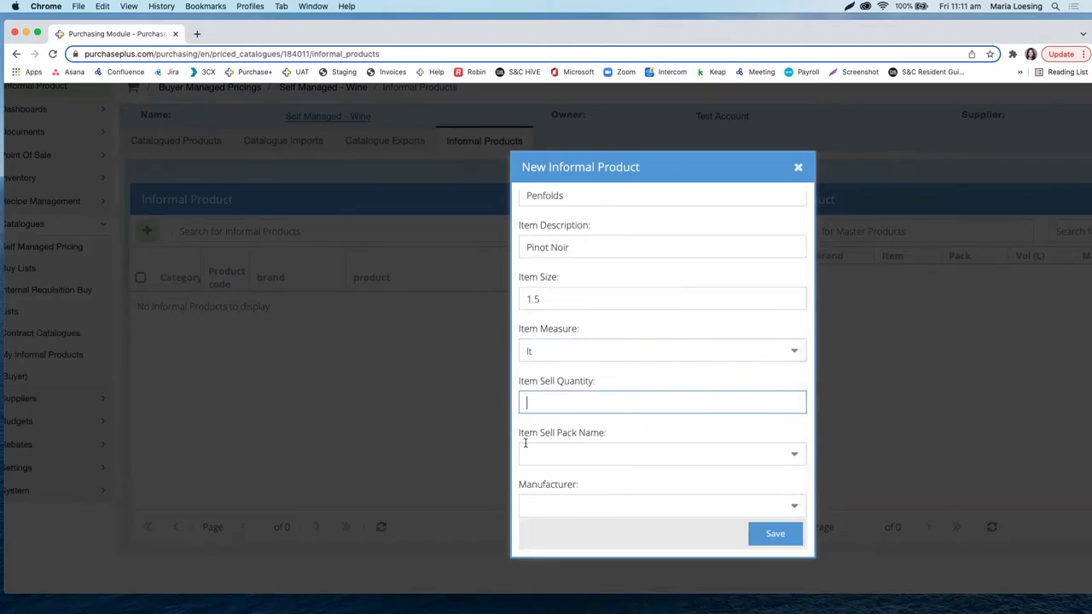
click(556, 452)
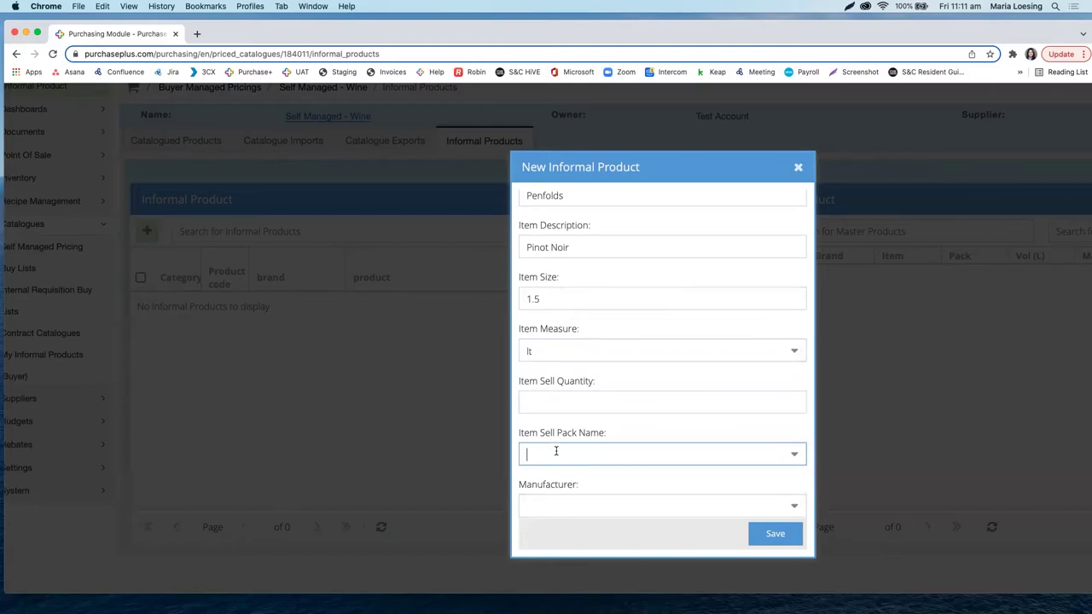
click(535, 400)
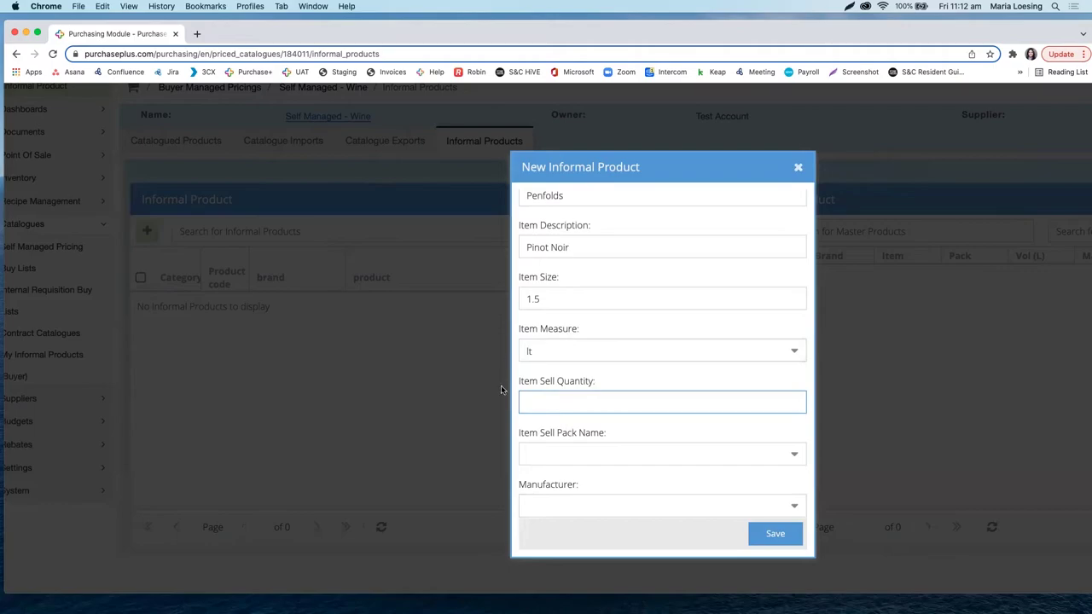
text(1)
click(529, 456)
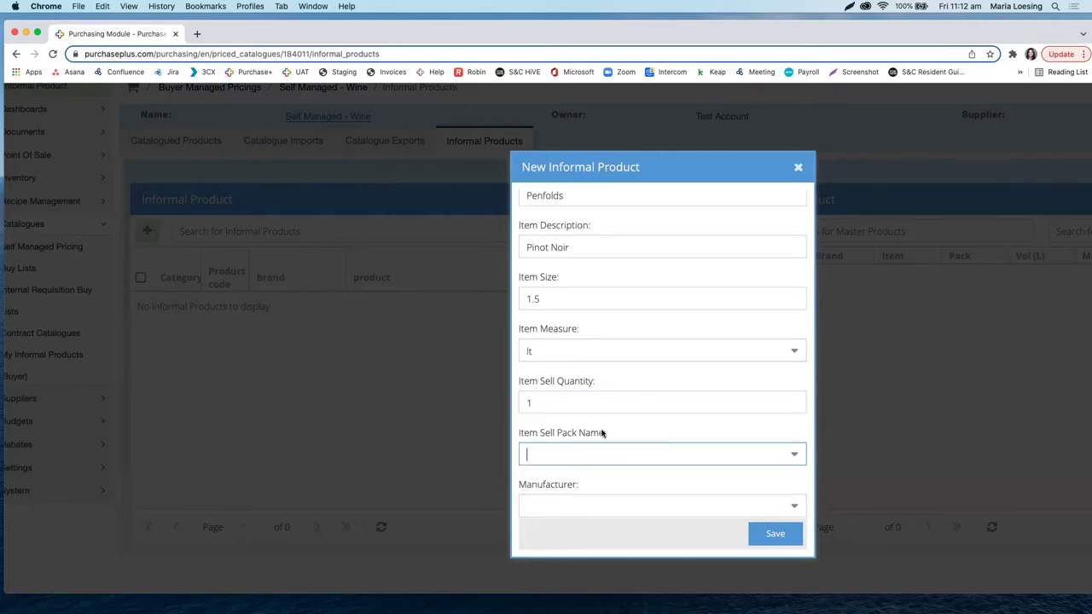
text(each)
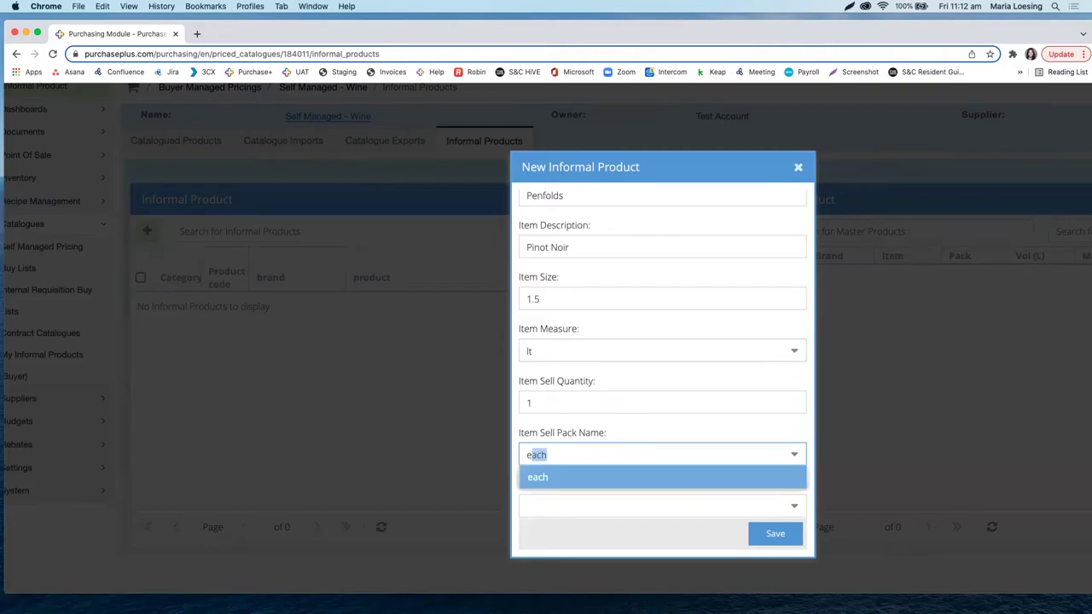
click(577, 477)
Change the item sell quantity to 6 and the sell pack name to "carton", leave the manufacturer blank, and save the informal product.
double_click(561, 401)
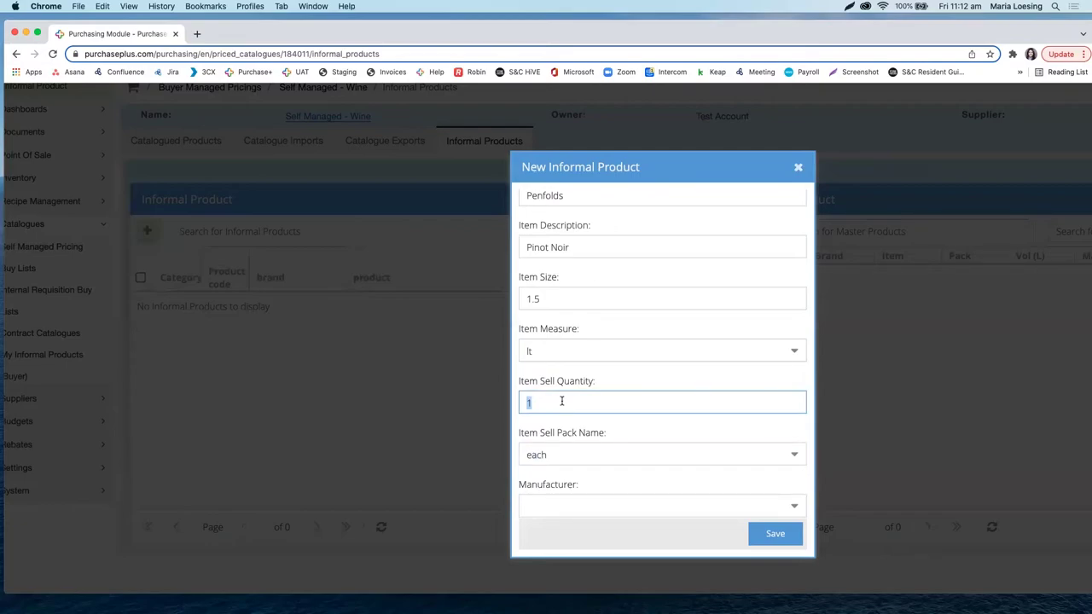
text(6)
double_click(555, 449)
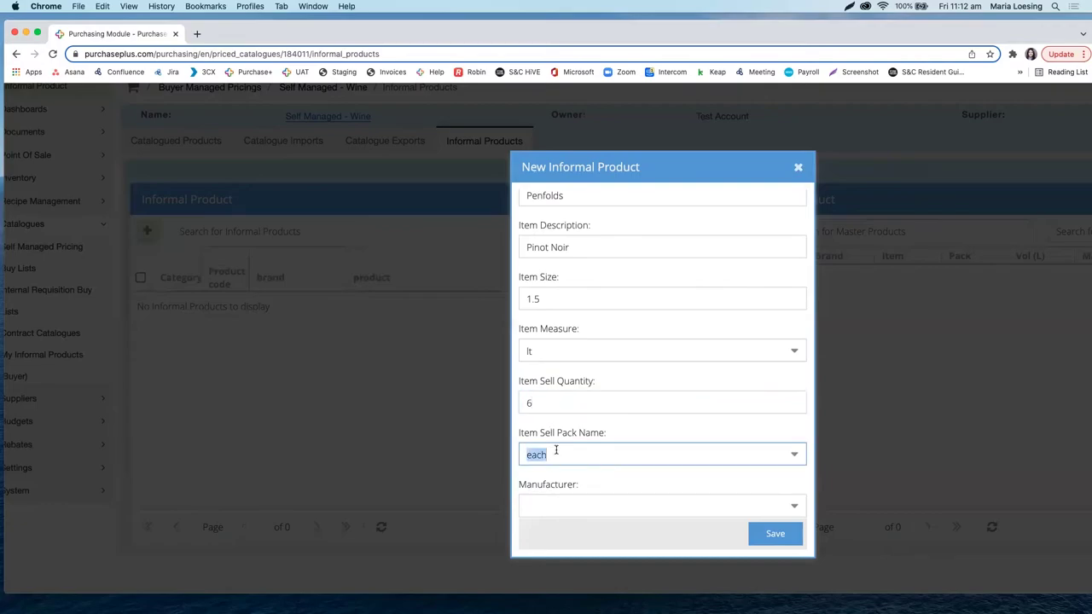
text(carton)
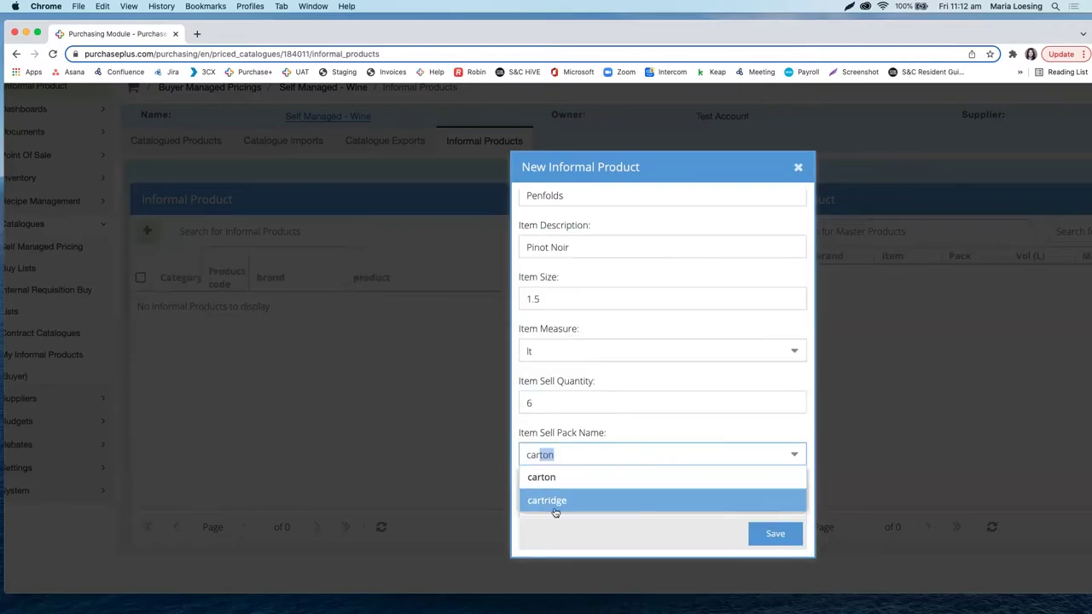
click(556, 479)
key(Tab)
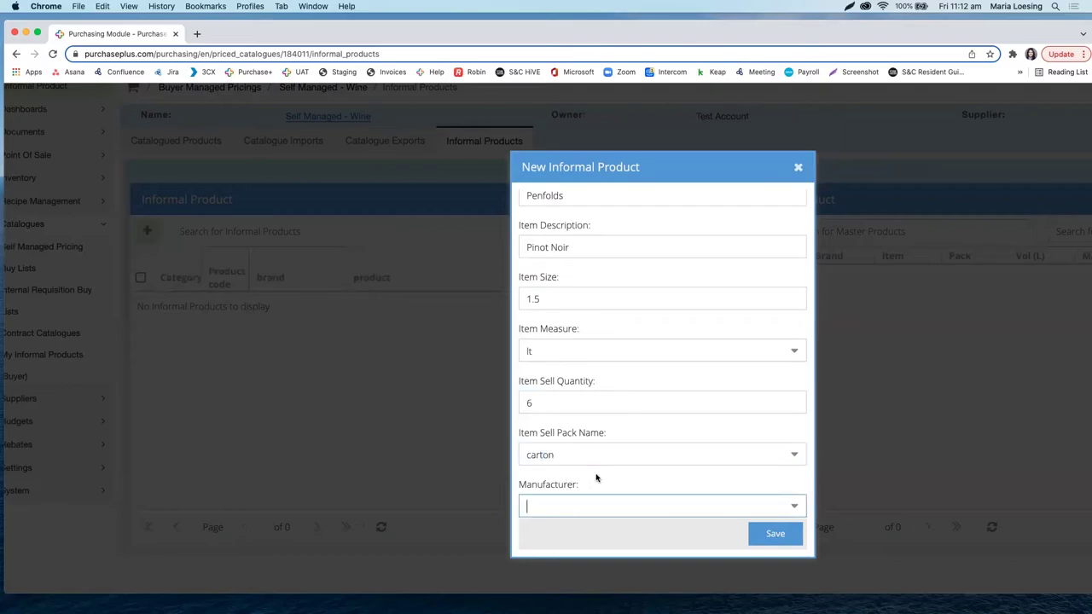
scroll(596, 478, down, 1)
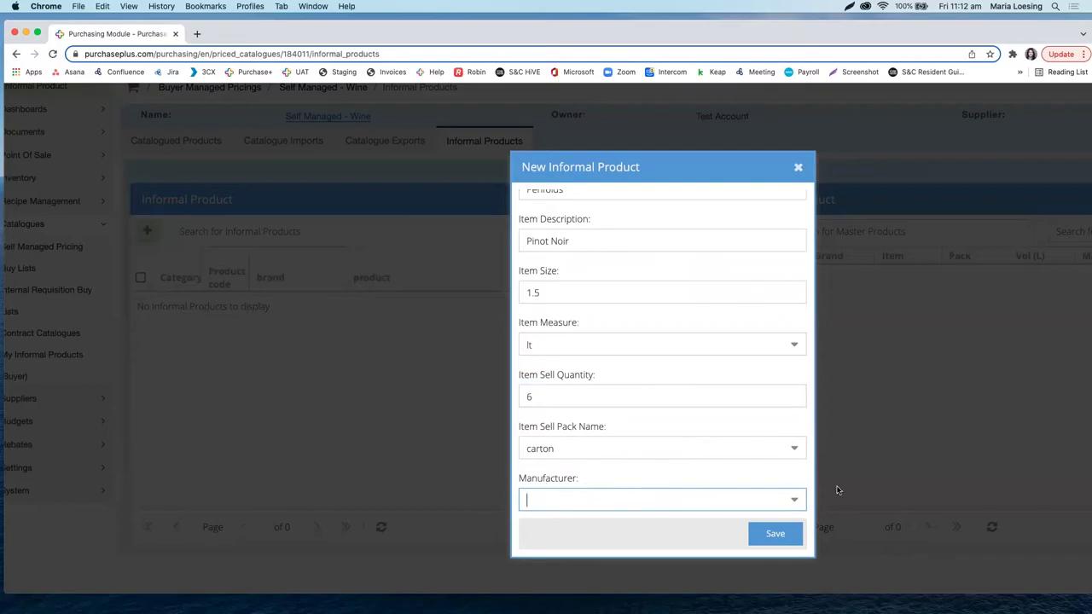
click(791, 532)
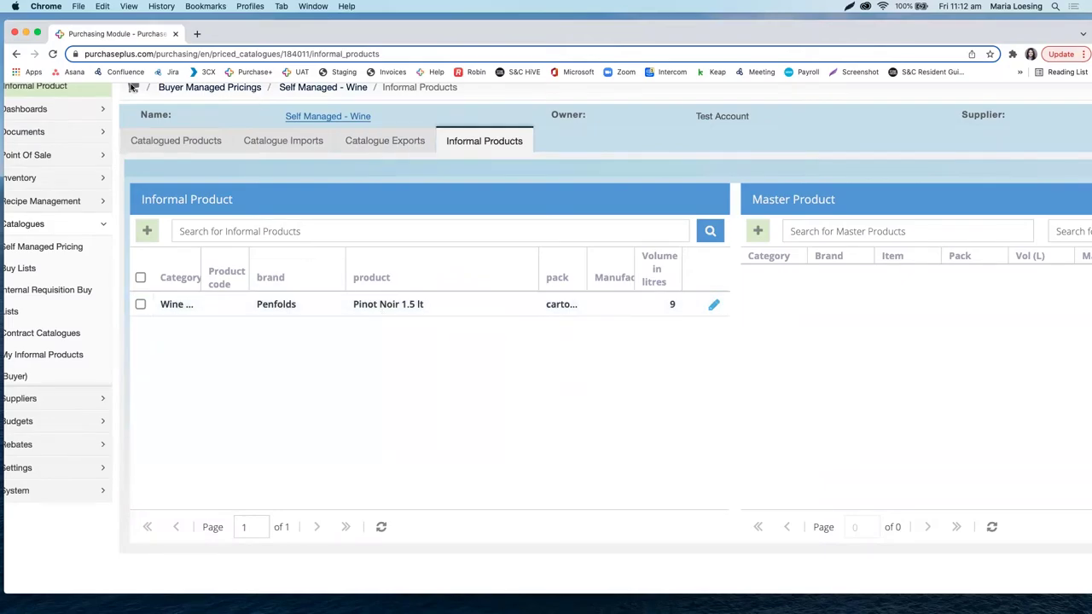
Return to the catalogued products and give the Penfolds - RWT Shiraz 1.5 lt carton a sell unit price of 700 and 10% tax.
click(177, 147)
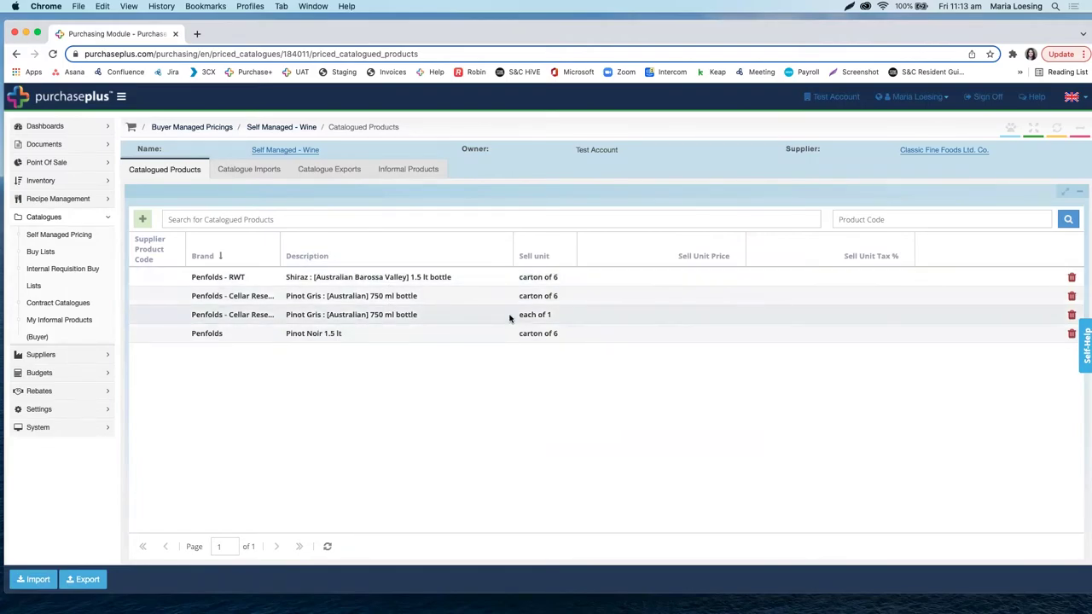
click(705, 273)
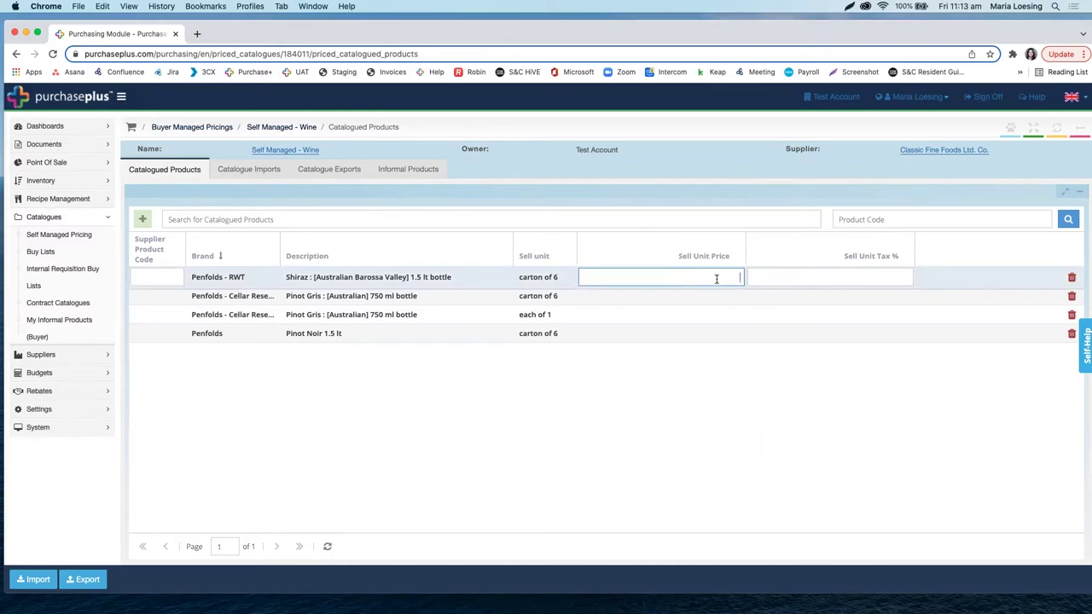
text(4100)
click(783, 276)
text(10)
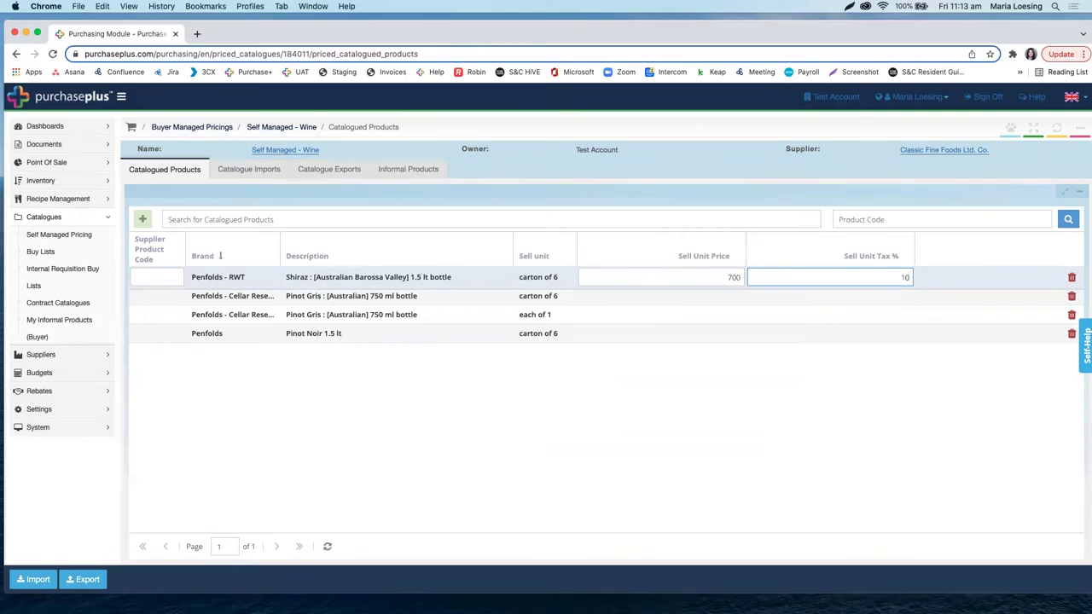
Save the price and tax entered for the Penfolds - RWT Shiraz carton and return to the self managed pricing list.
key(Return)
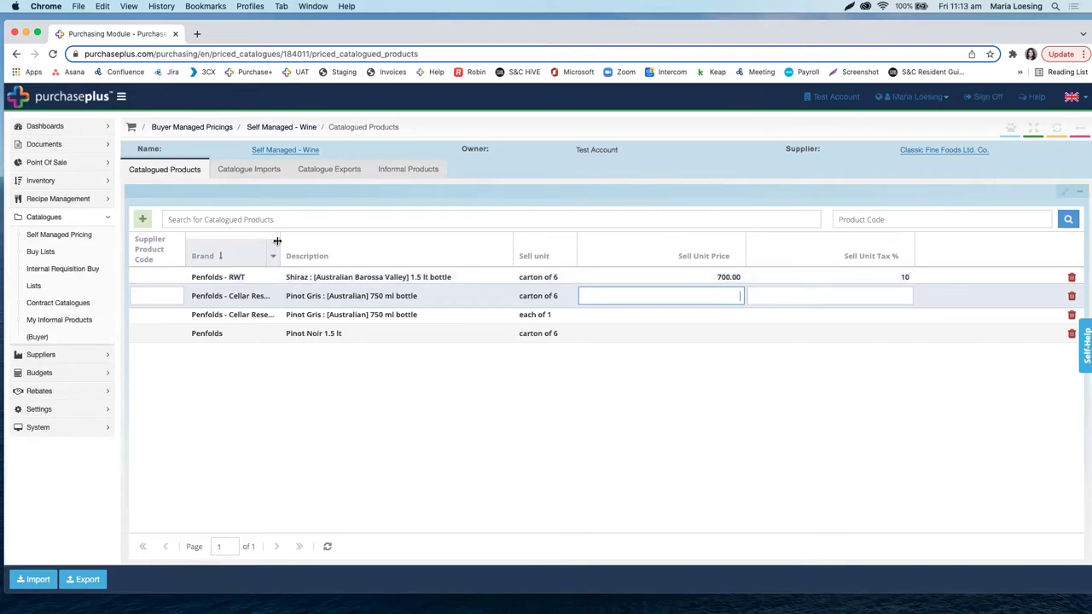
scroll(341, 173, up, 5)
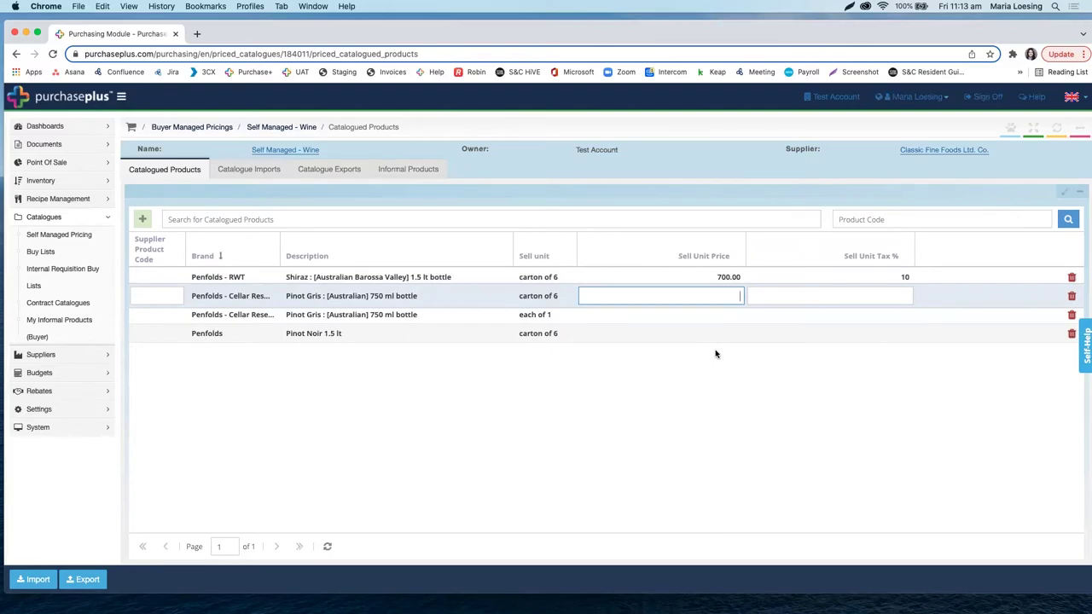
click(67, 236)
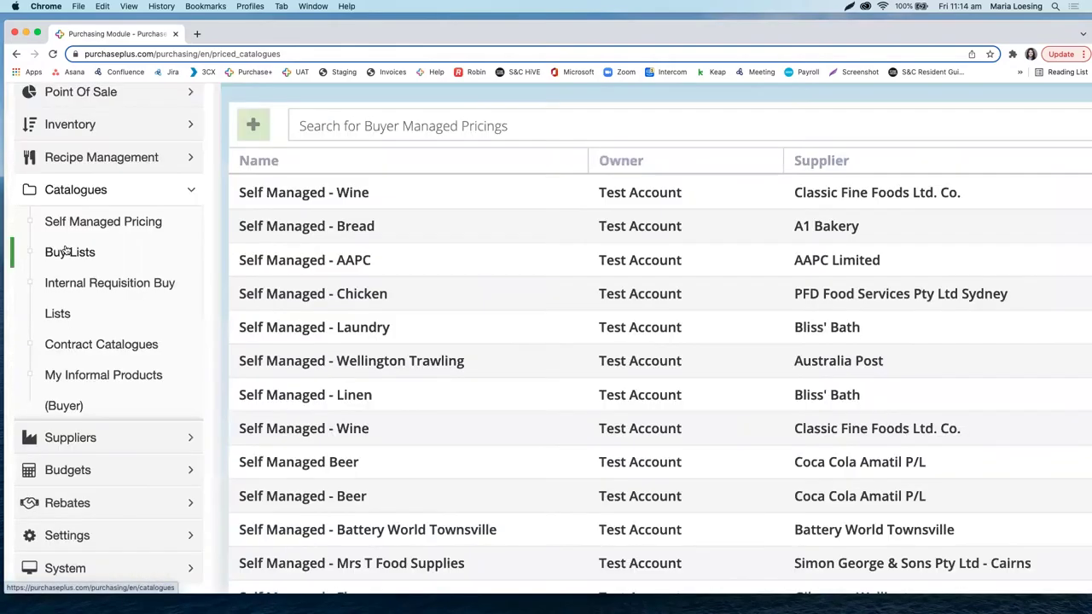
Go to the buy lists, look through them and view the Beverage - Bar buy list.
click(39, 253)
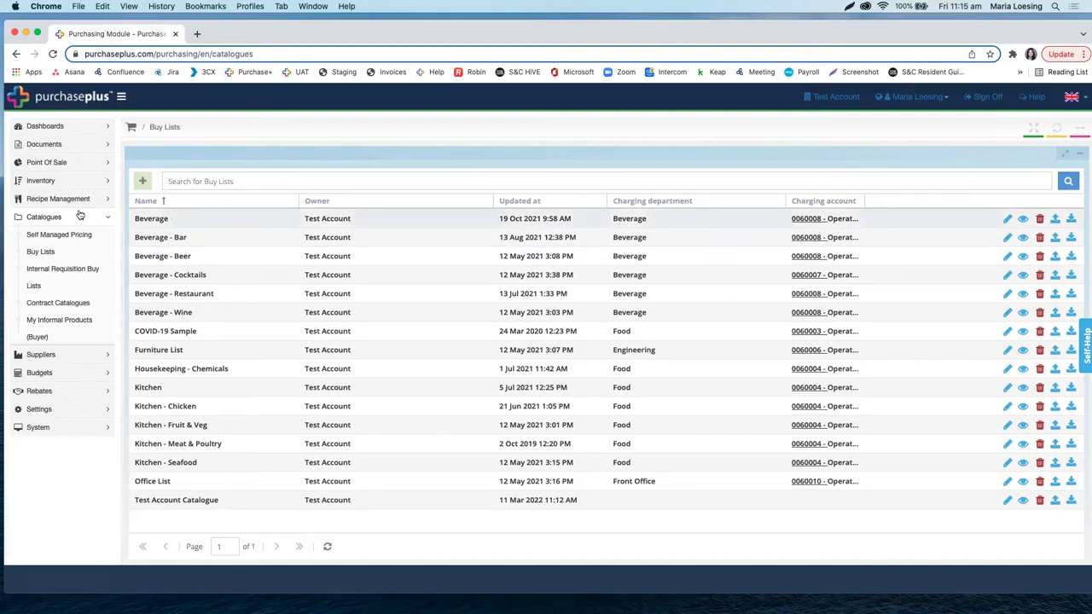
scroll(184, 216, up, 5)
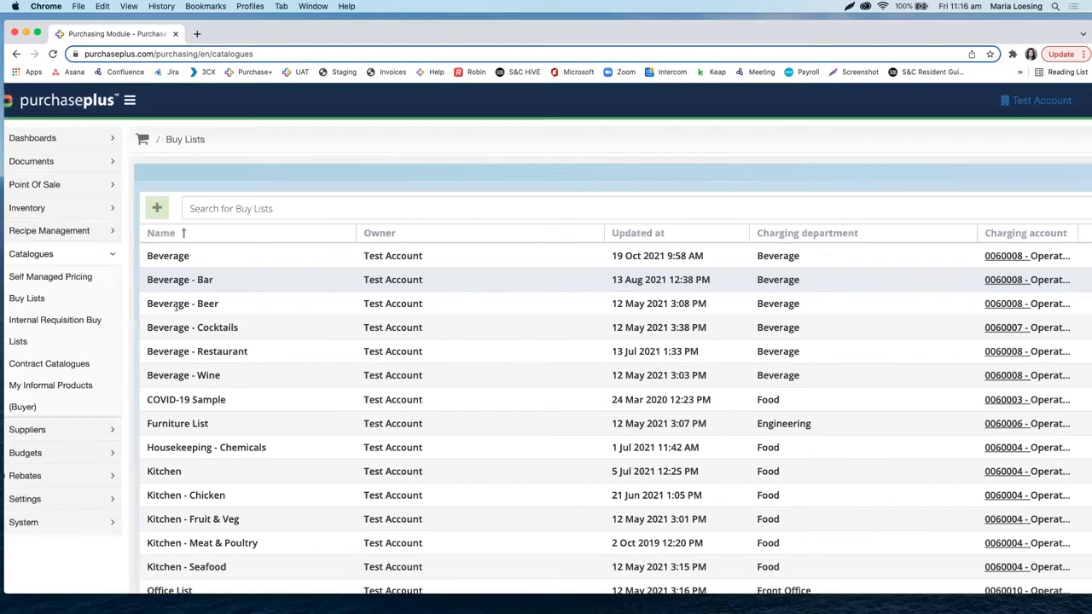
scroll(219, 385, down, 3)
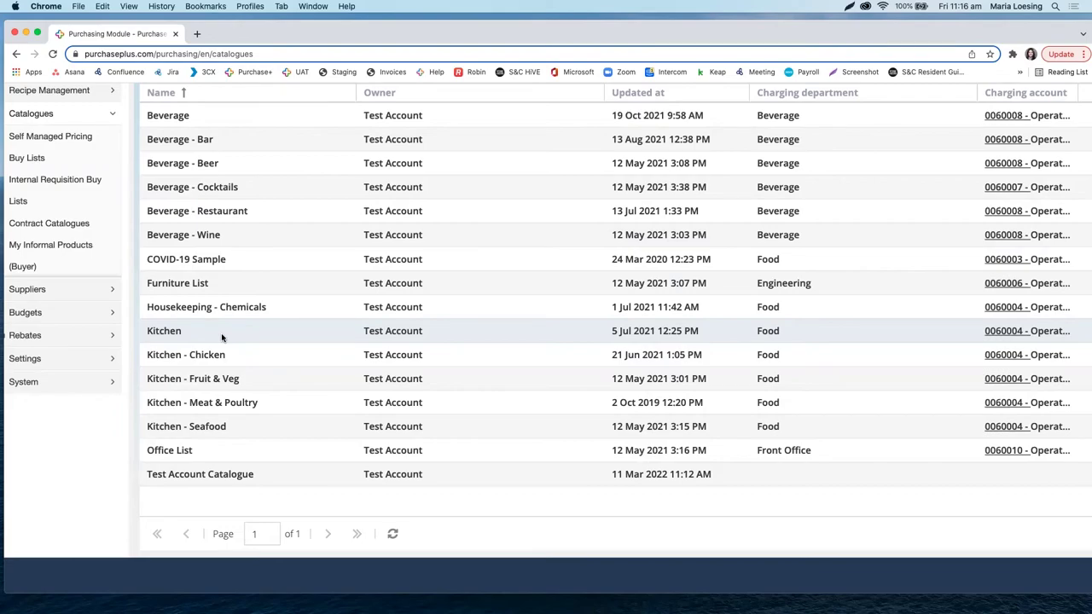
key(super+minus)
key(super+minus)
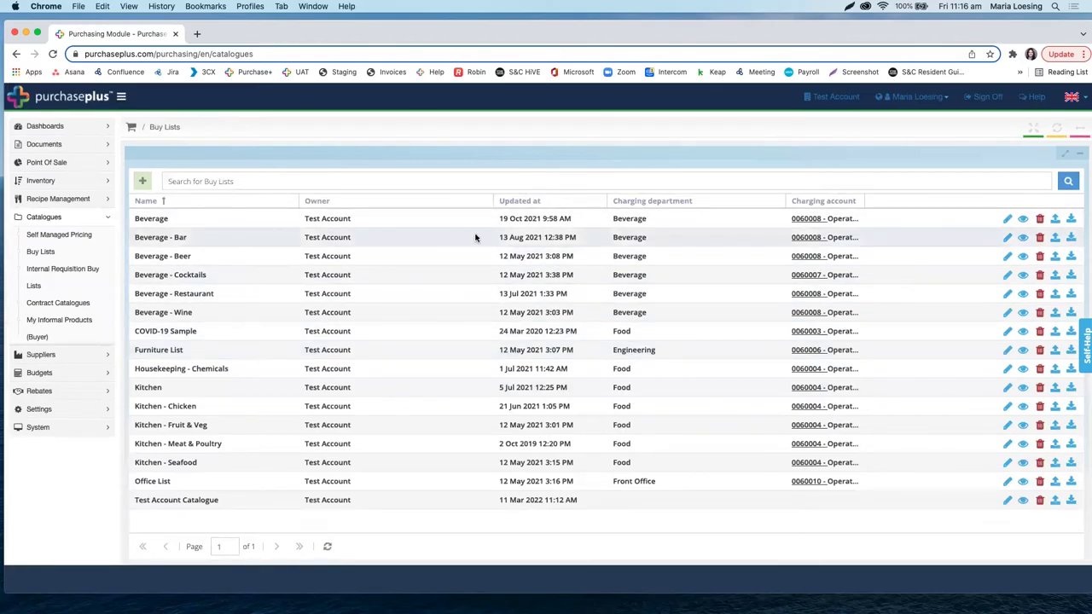
click(209, 181)
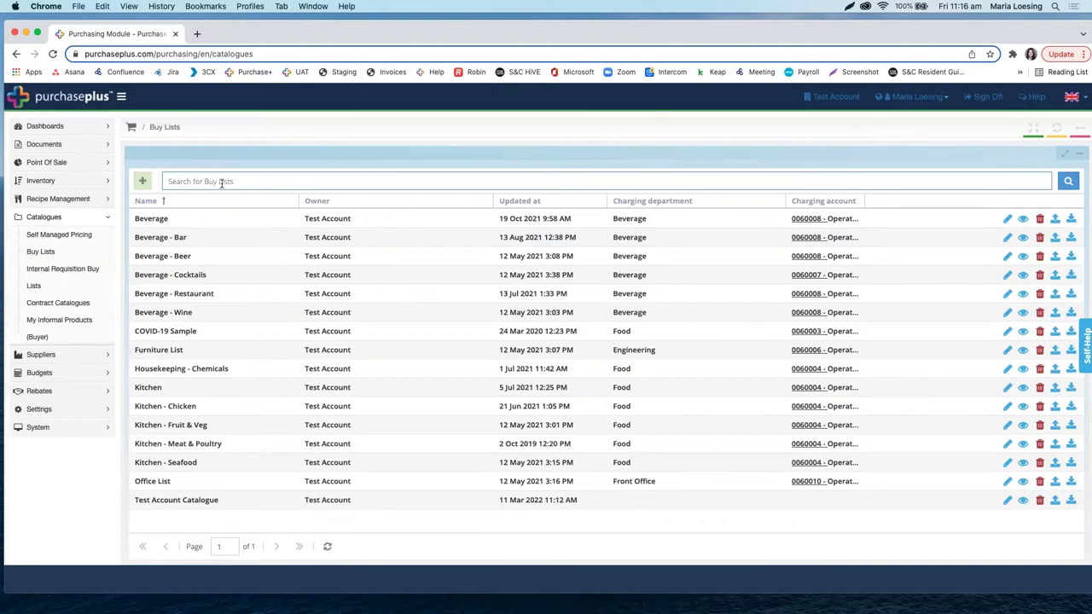
click(1023, 239)
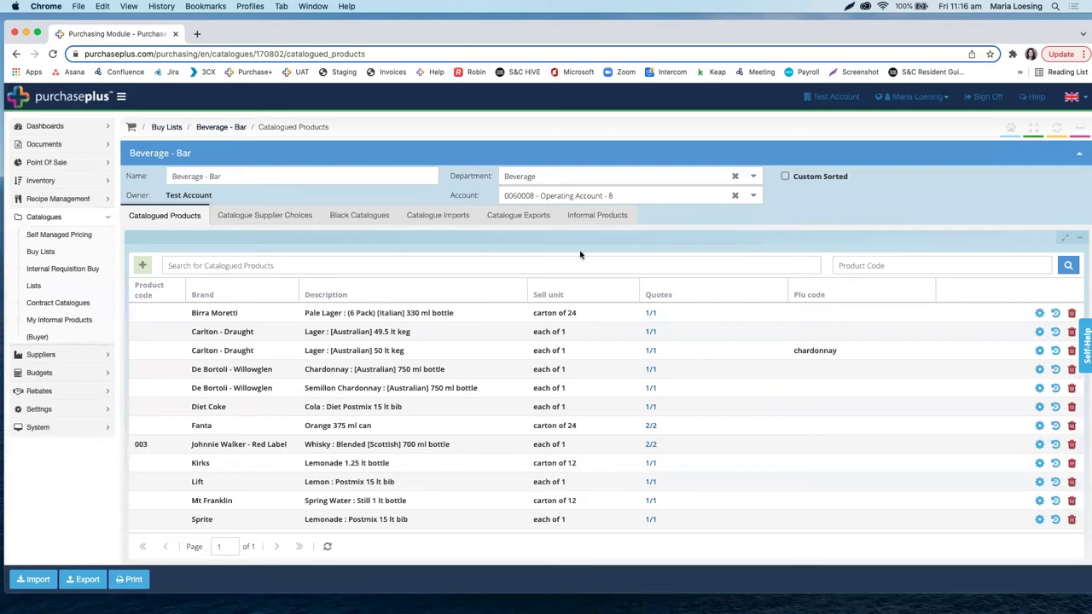
Review the quotes in the Beverage - Bar buy list, inspect the quoted prices for the Fanta Orange 375 ml can, and close them.
scroll(379, 384, down, 1)
scroll(381, 384, up, 1)
scroll(653, 466, down, 5)
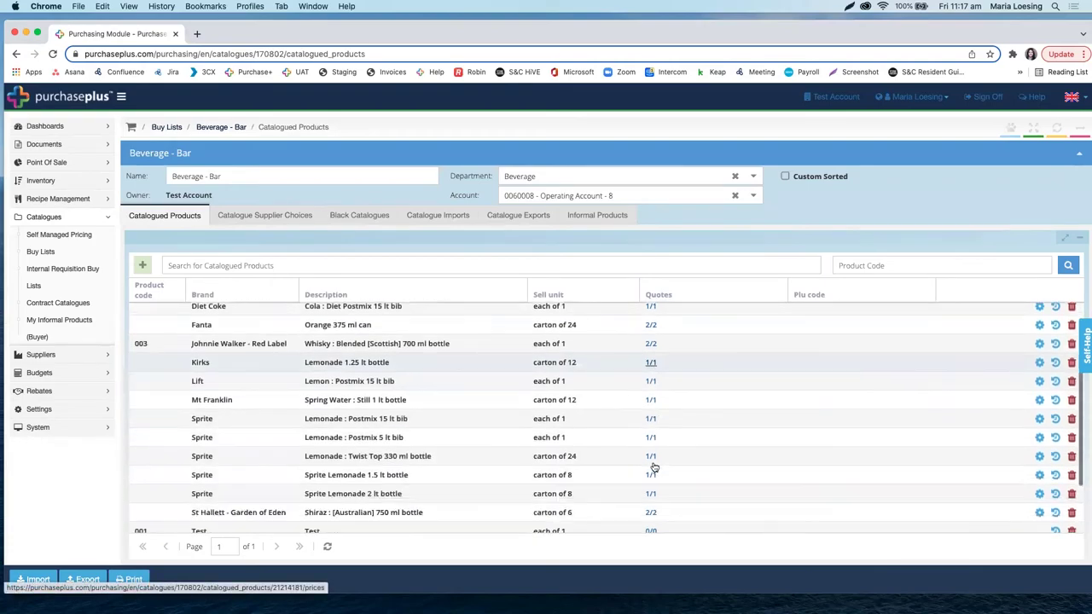
scroll(653, 466, up, 5)
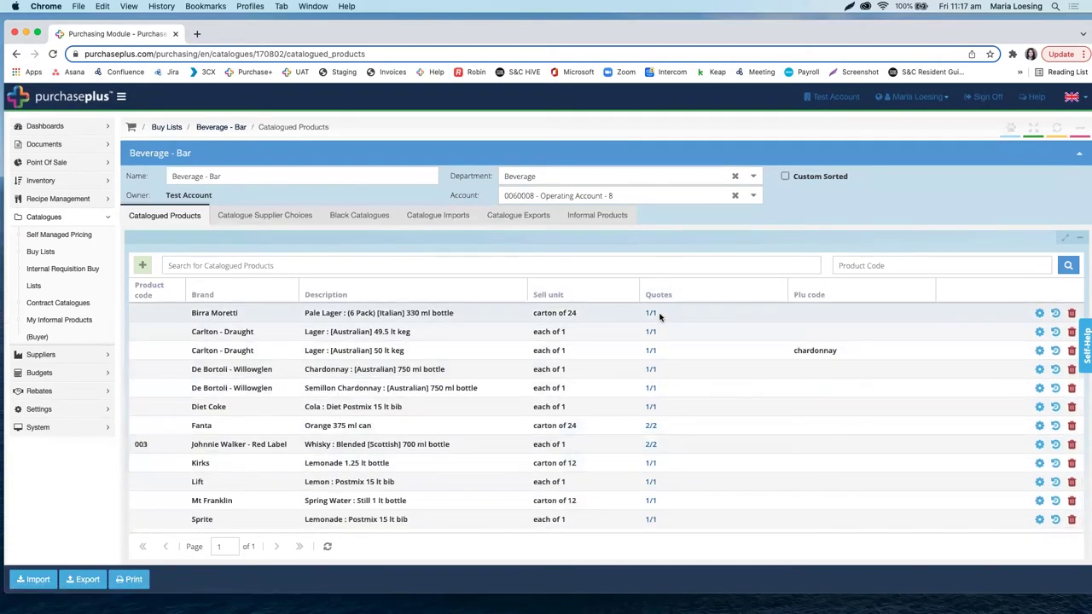
scroll(655, 315, up, 5)
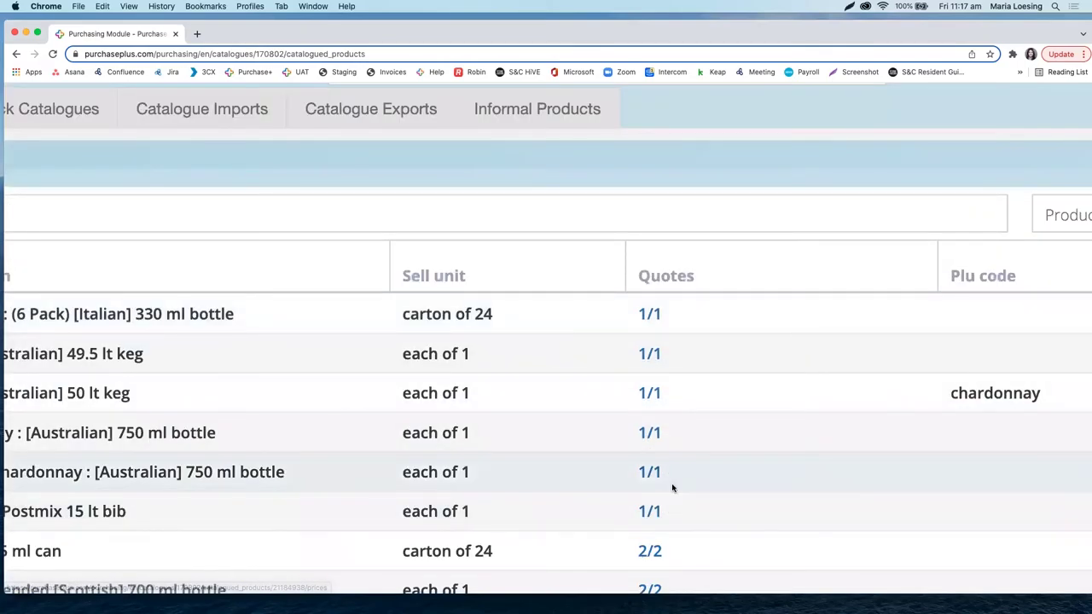
scroll(673, 488, down, 3)
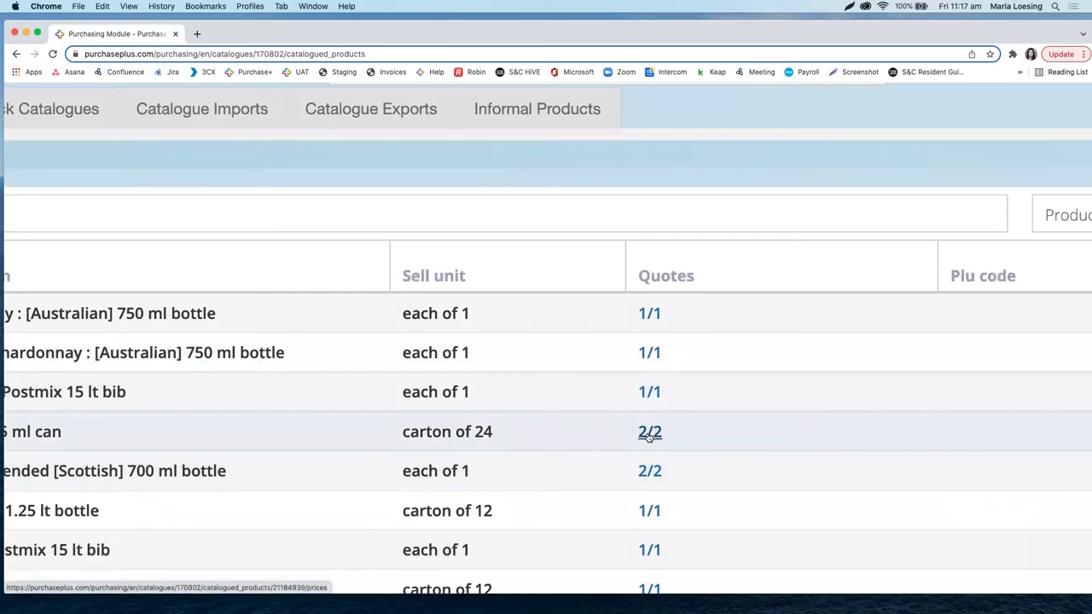
scroll(649, 435, down, 5)
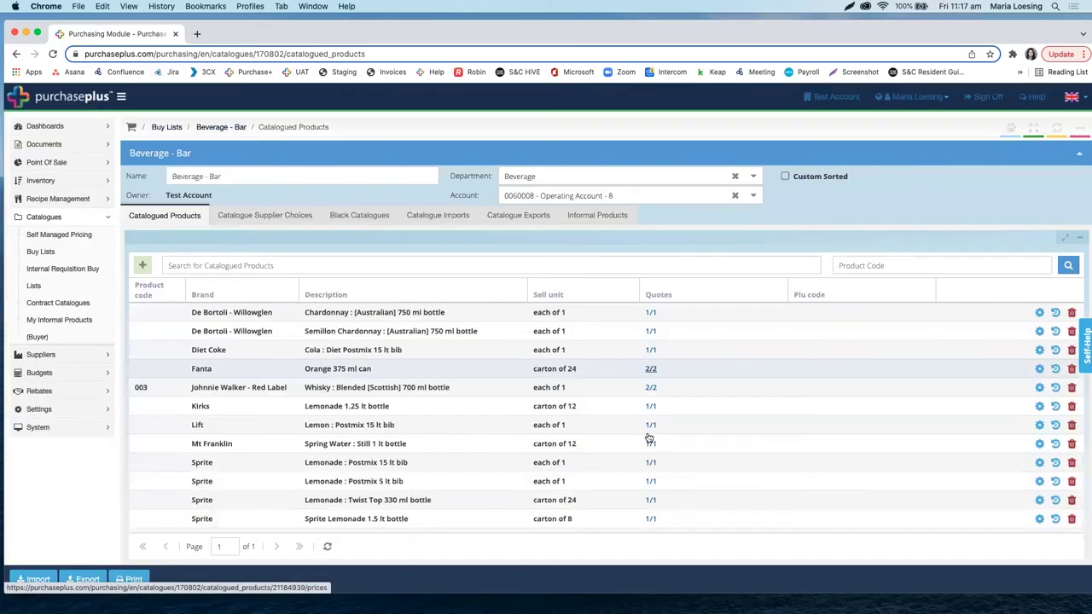
click(651, 369)
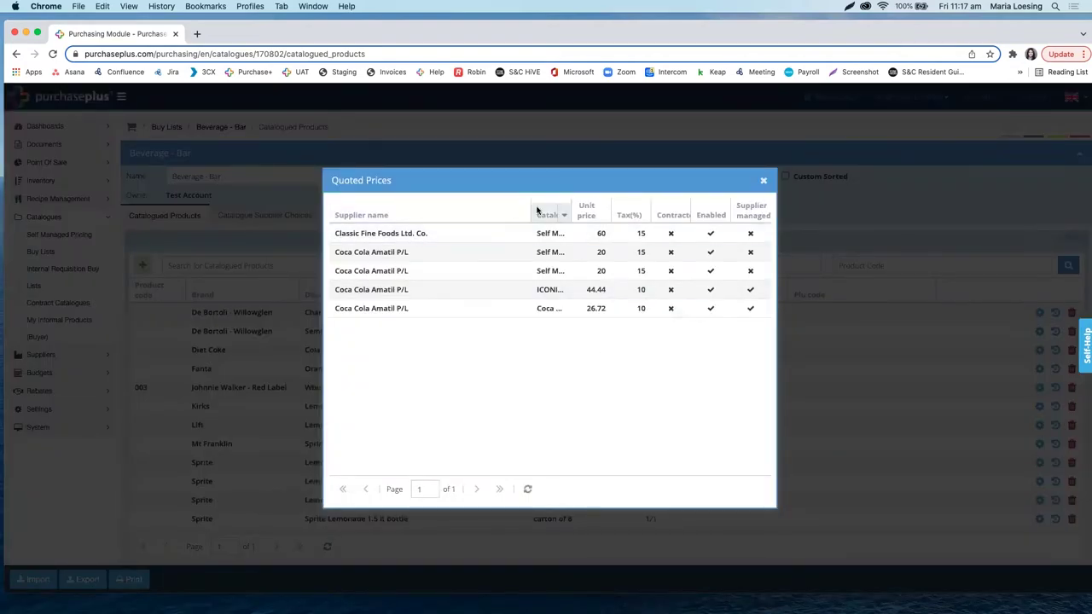
drag(530, 202, 535, 203)
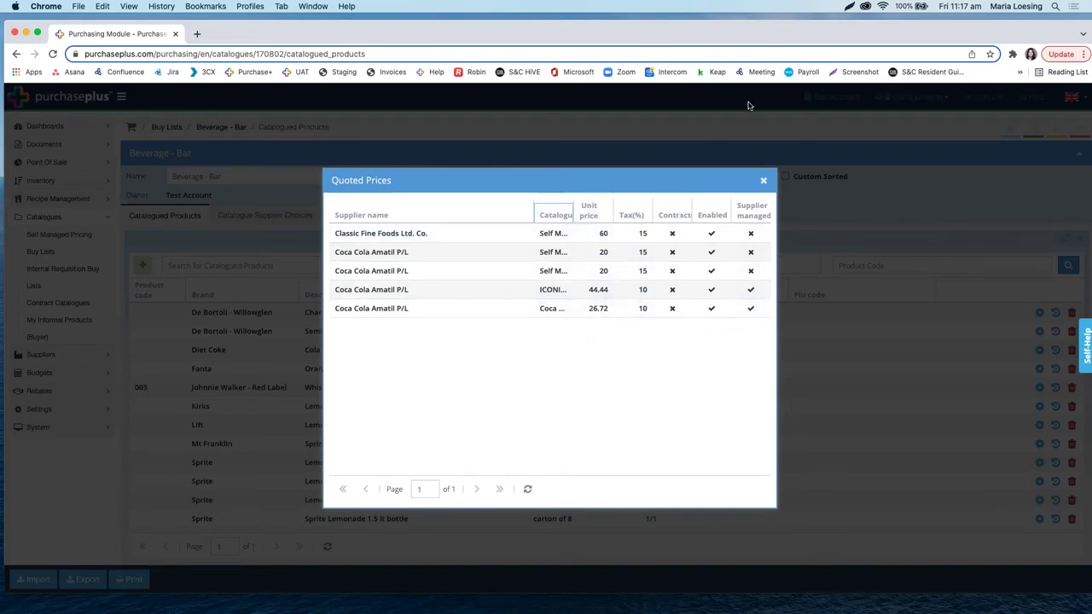
click(763, 180)
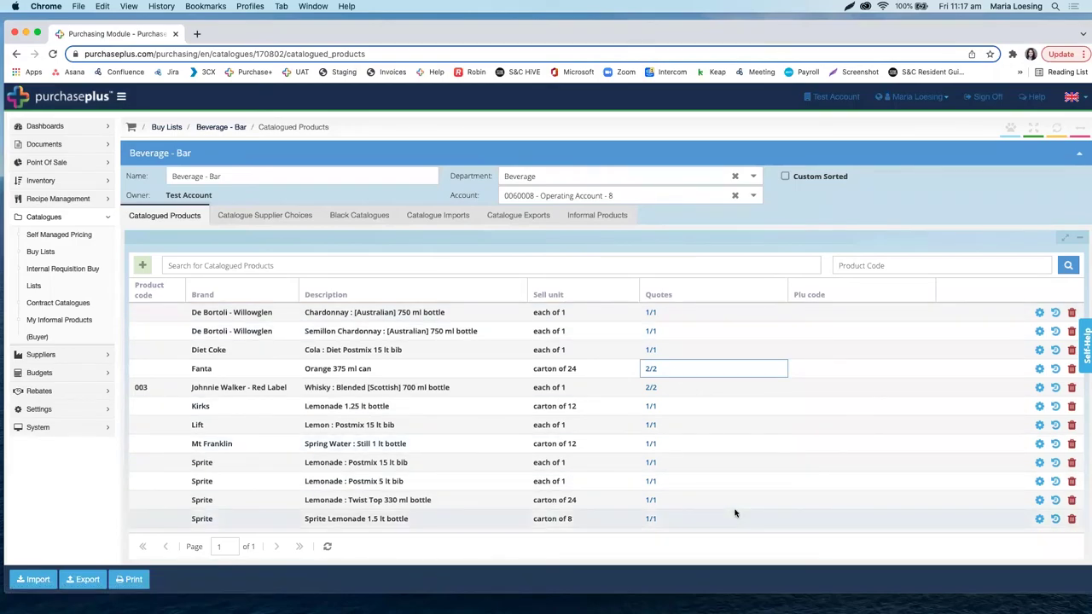
Search the Beverage - Bar catalogued products for "Cola", and clear the search to restore the full list.
click(248, 263)
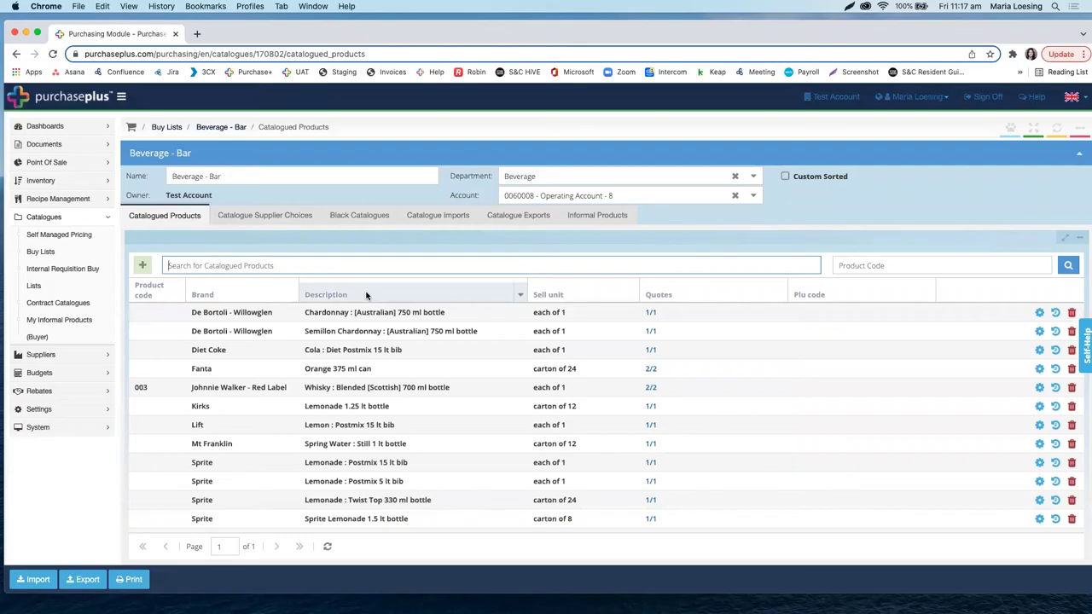
text(V)
text(ola)
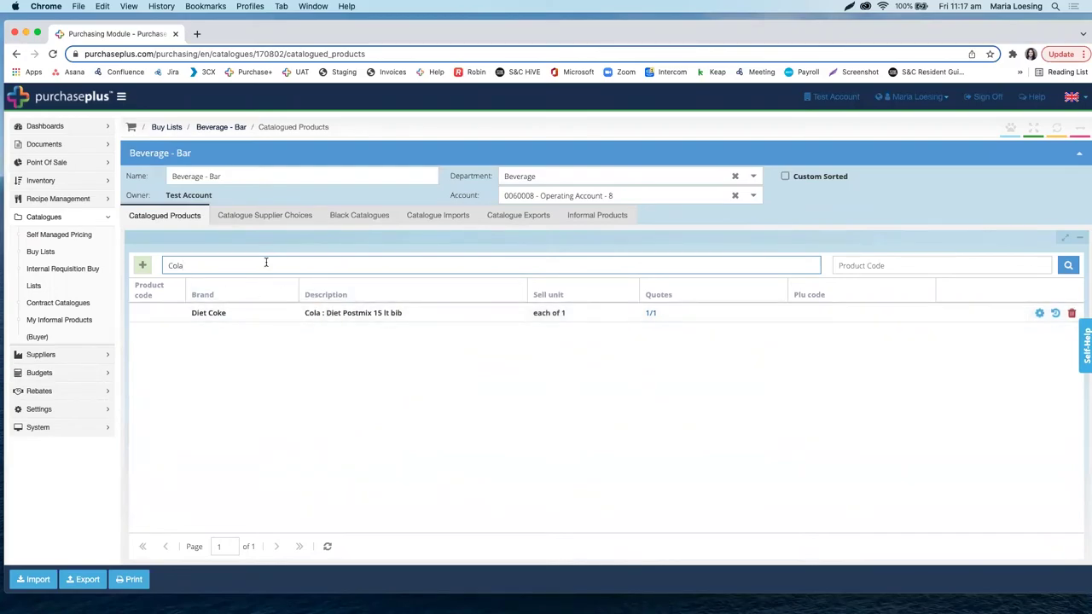
key(BackSpace)
key(BackSpace)
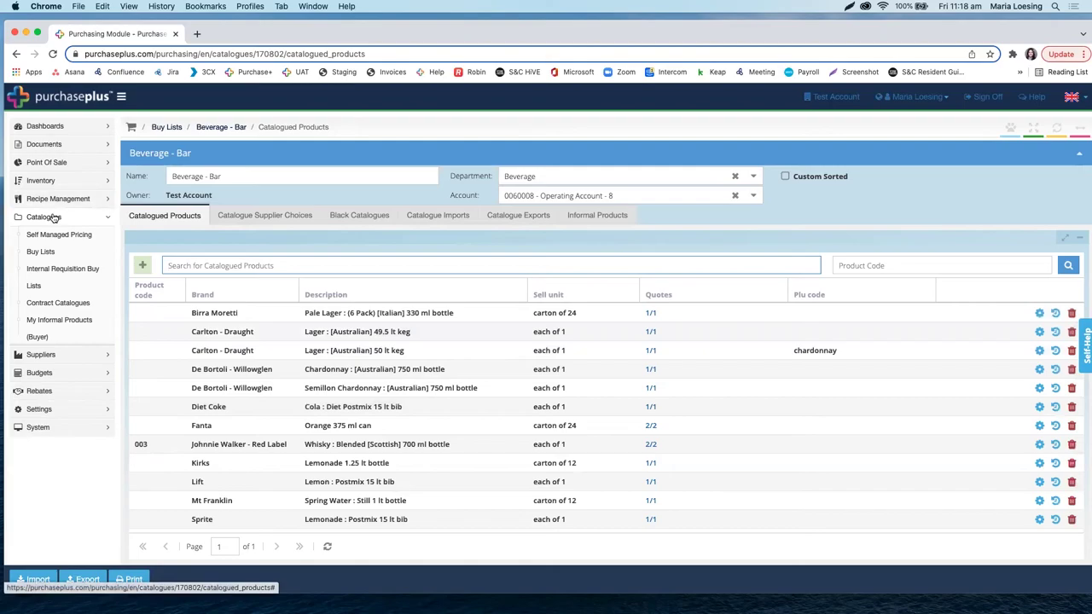
Return to the buy lists and start a new buy list named "Beverage - Lobby Bar".
key(super+plus)
key(super+plus)
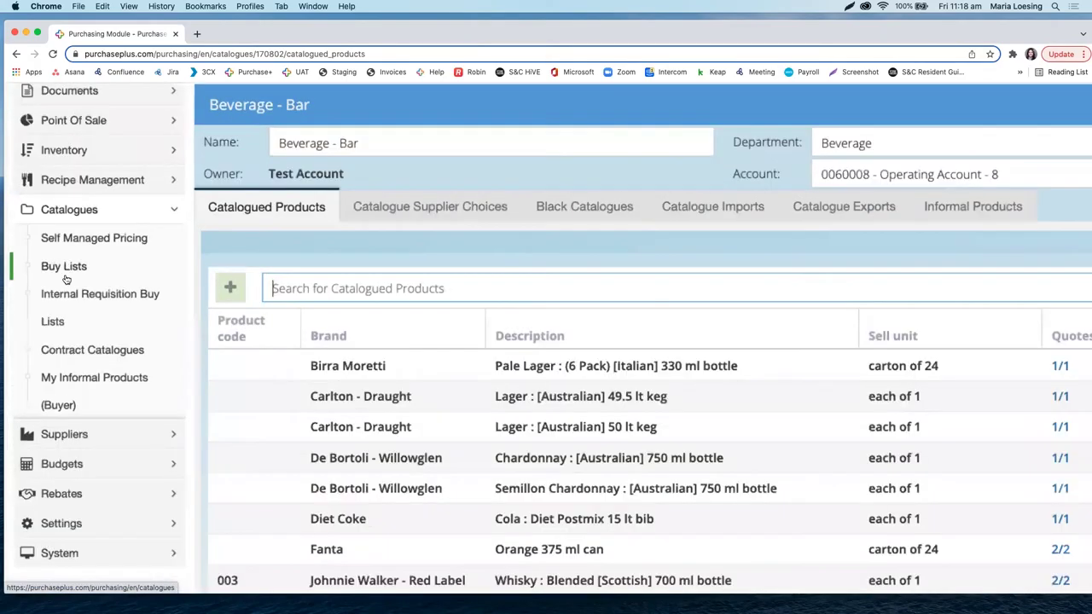
key(super+plus)
click(68, 277)
key(super+0)
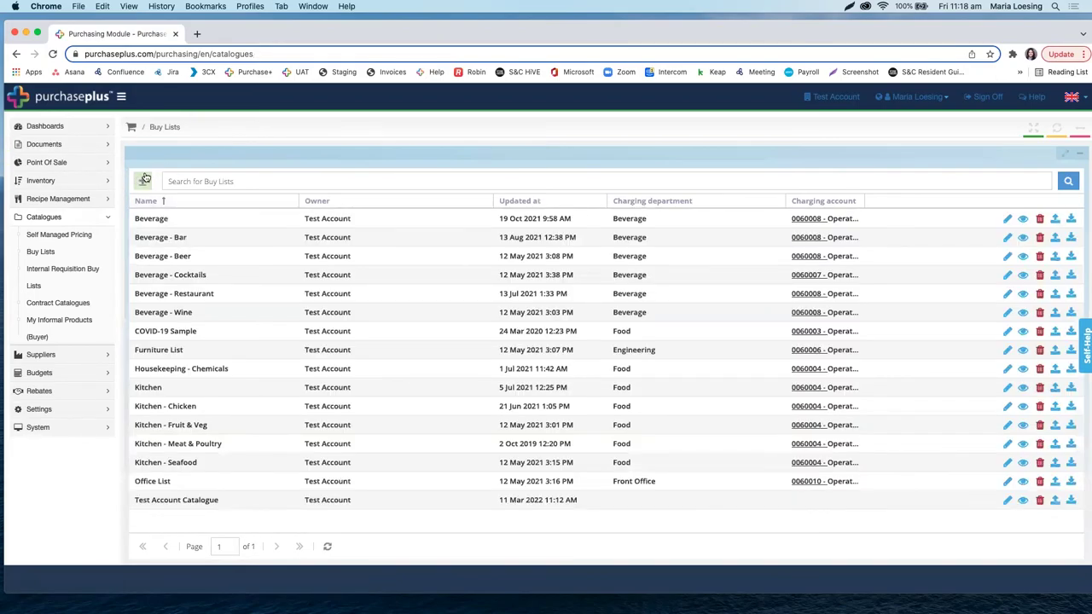
key(super+plus)
click(139, 189)
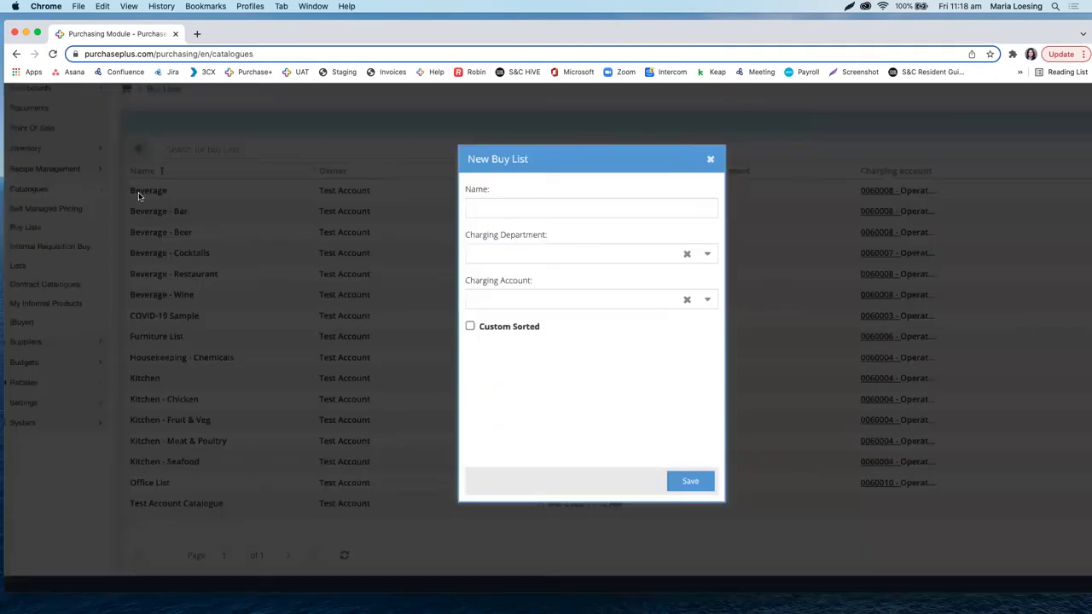
click(501, 206)
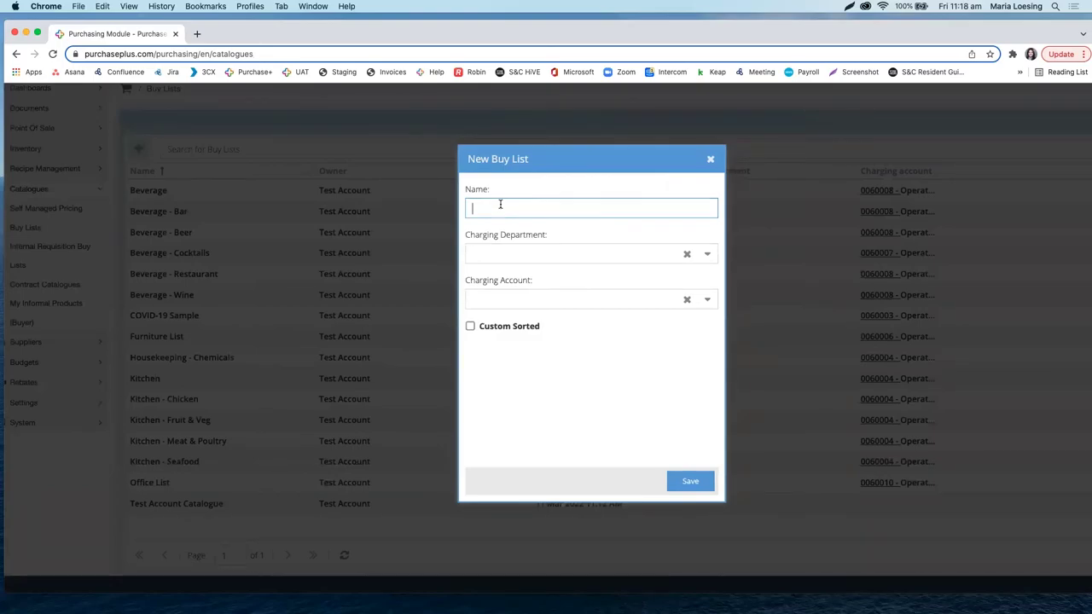
text(Beverage - Loobby Bar)
Assign the Beverage charging department and Operating Account - 7 to the new buy list, enable custom sorting, and save it.
click(708, 254)
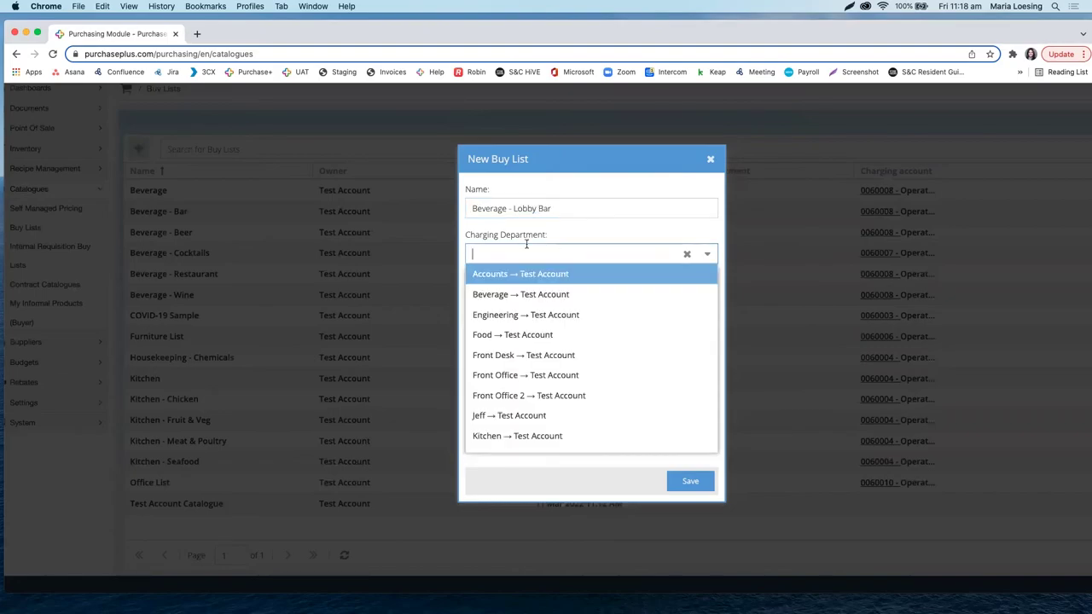
click(521, 294)
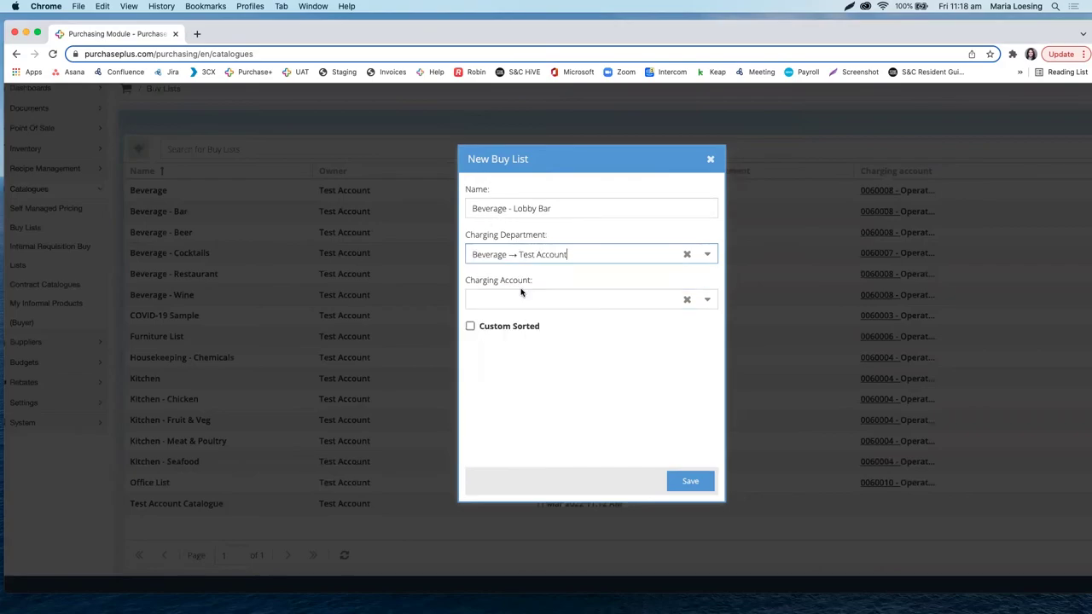
click(715, 294)
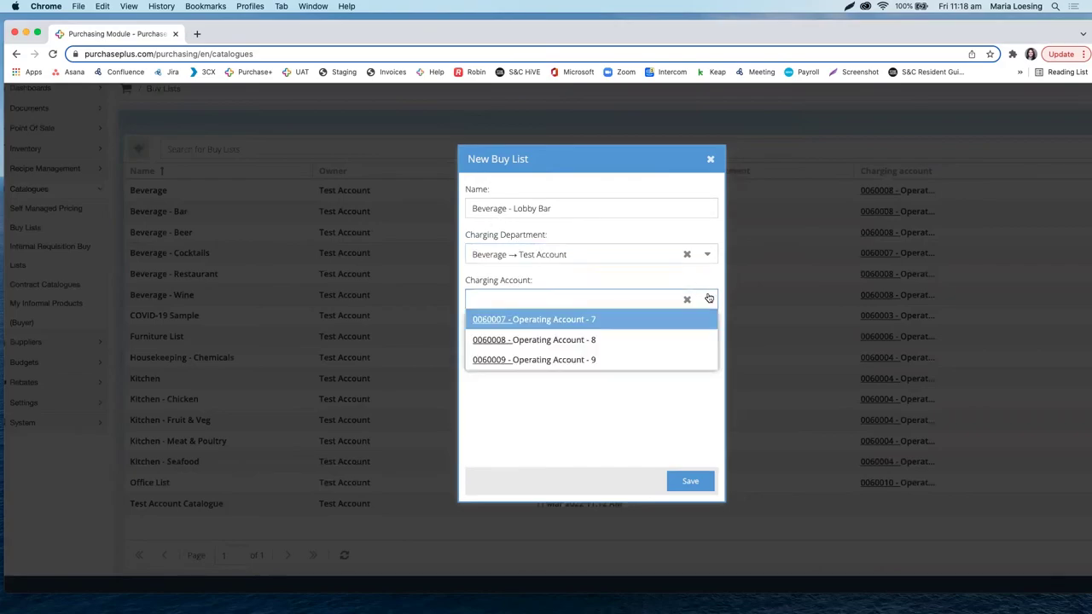
click(629, 322)
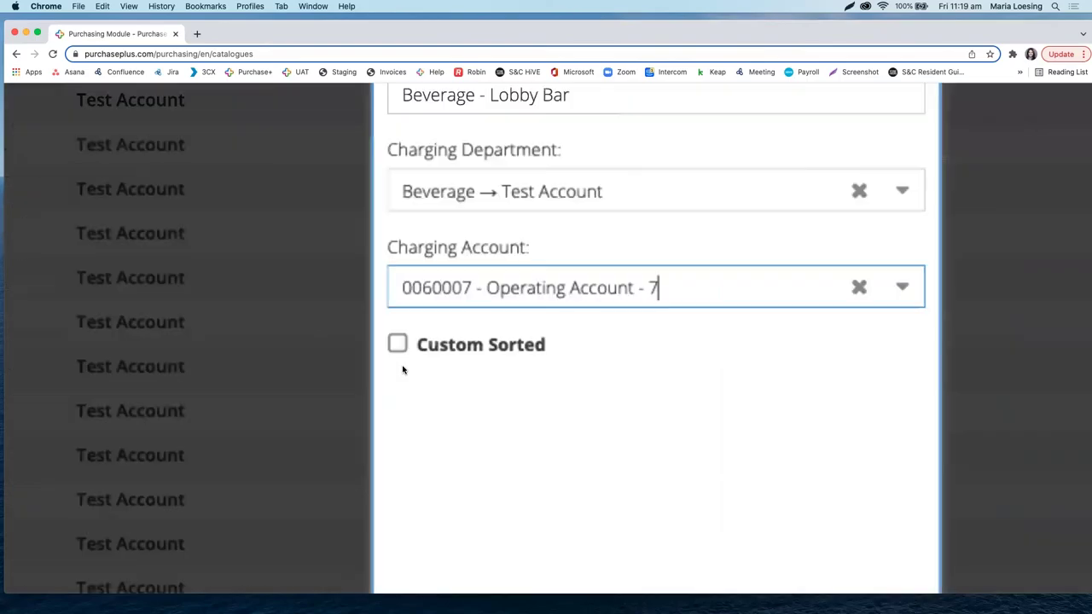
click(398, 344)
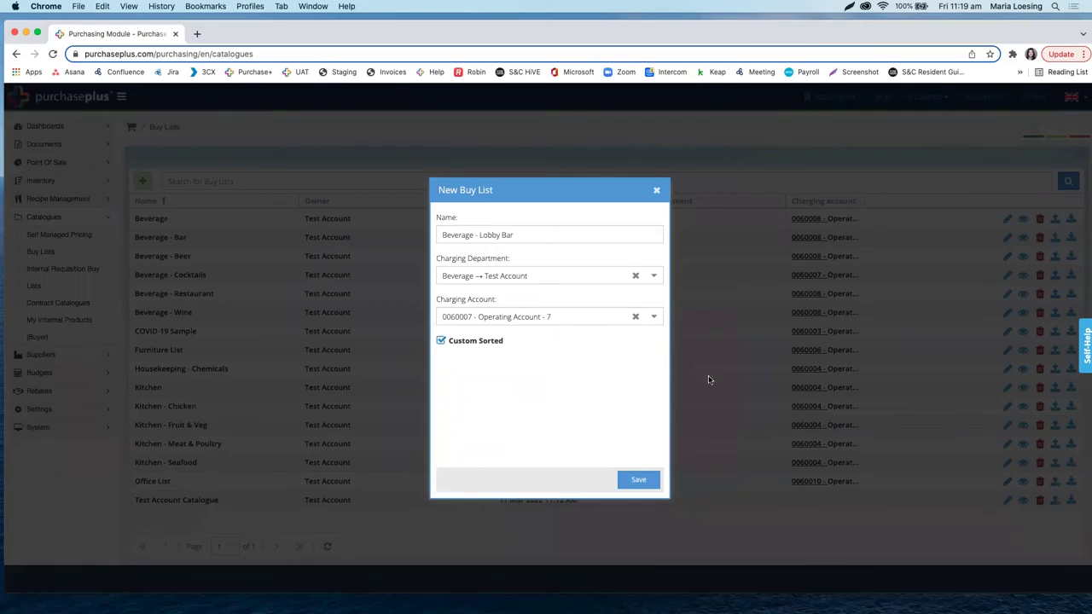
click(643, 480)
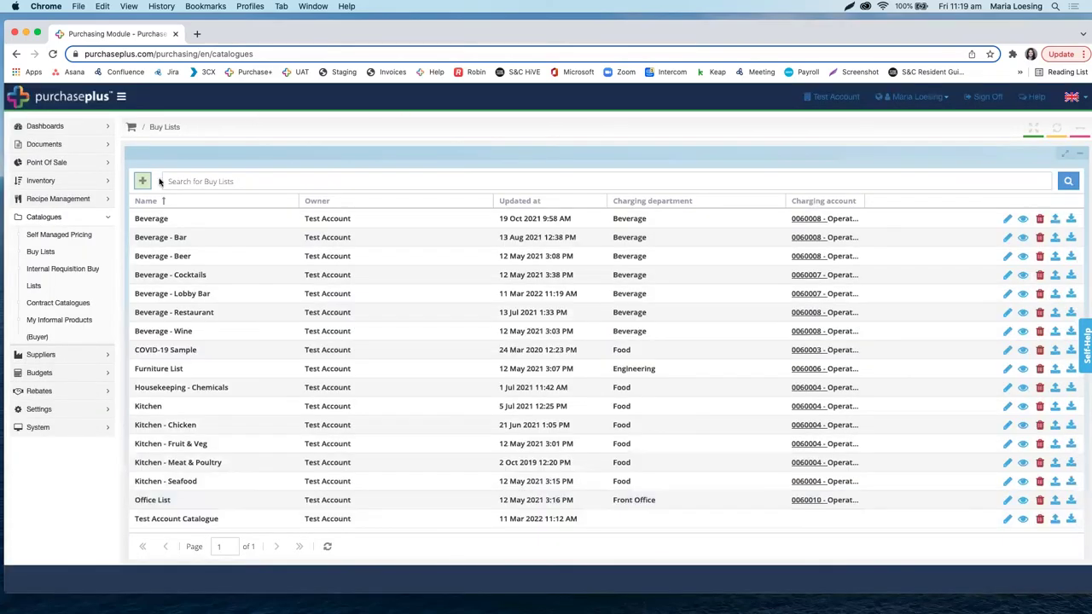
Find the new Beverage - Lobby Bar entry among the buy lists and open it for viewing.
scroll(254, 295, up, 2)
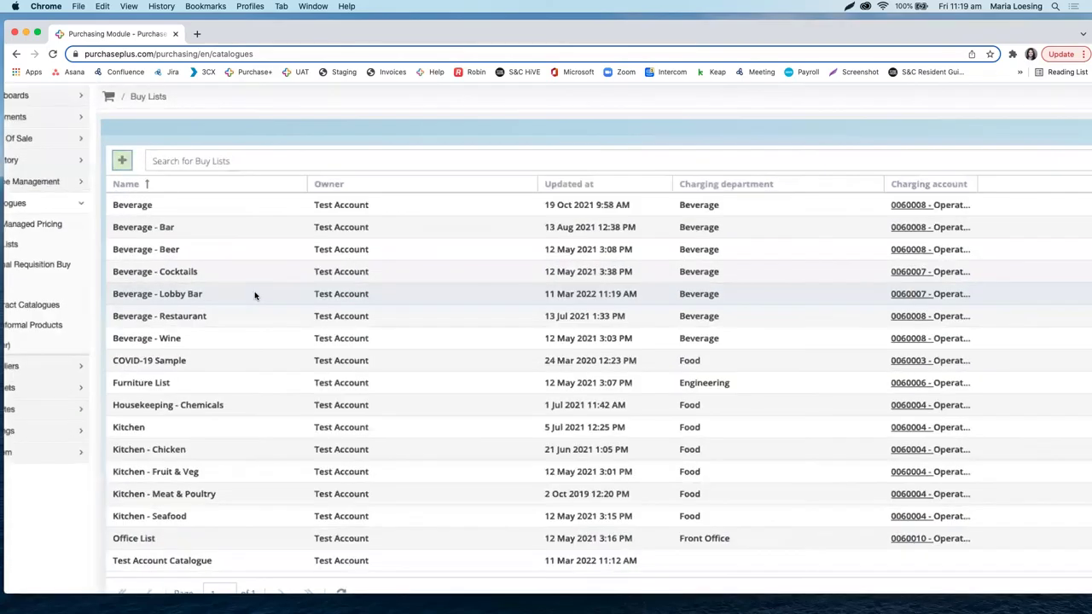
scroll(254, 296, up, 2)
scroll(575, 316, right, 6)
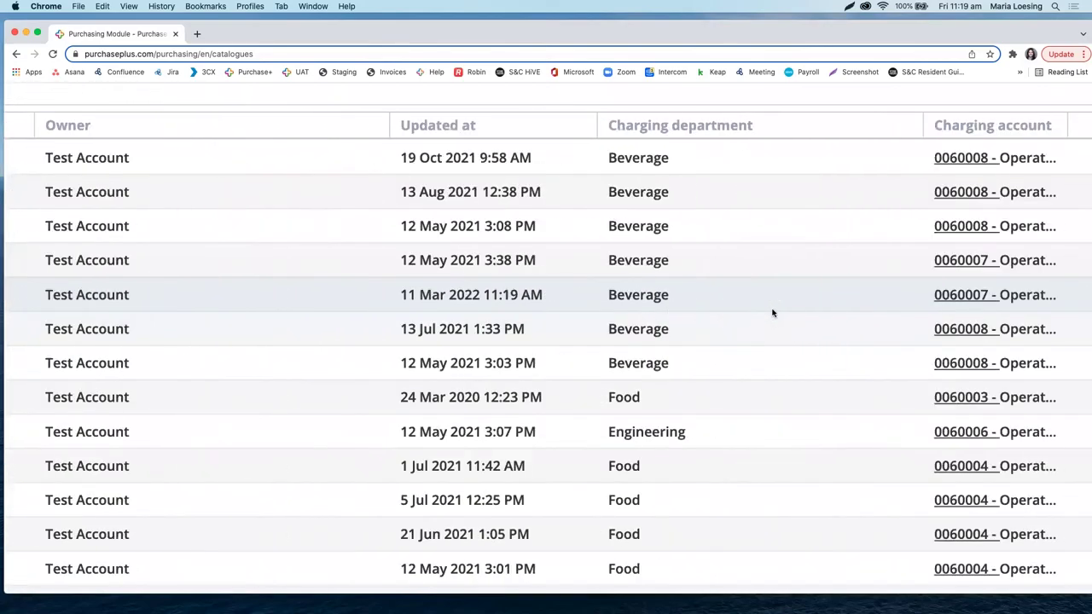
scroll(772, 313, right, 5)
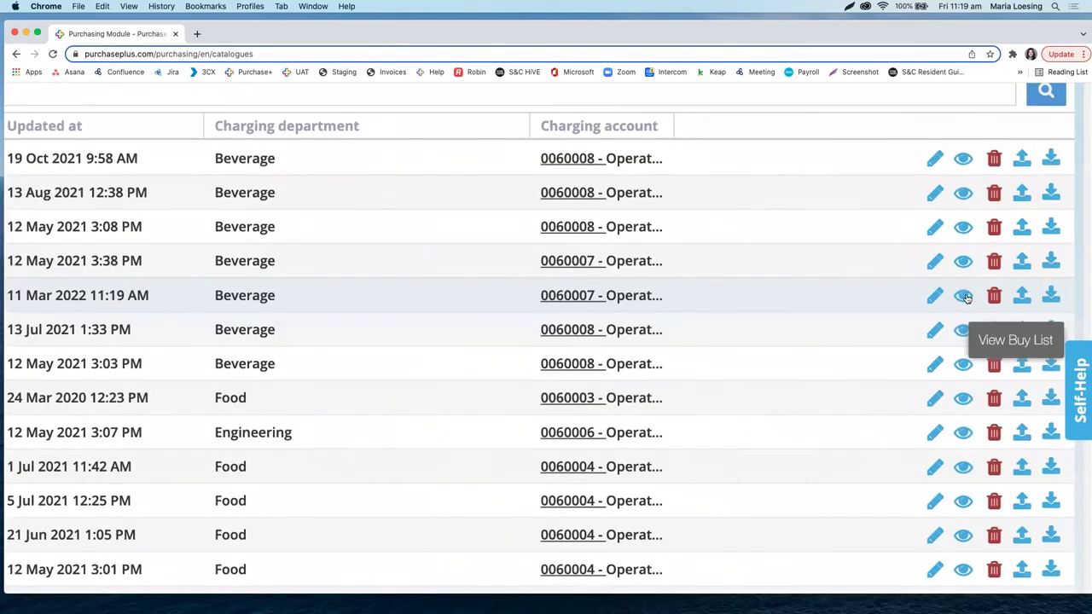
click(964, 295)
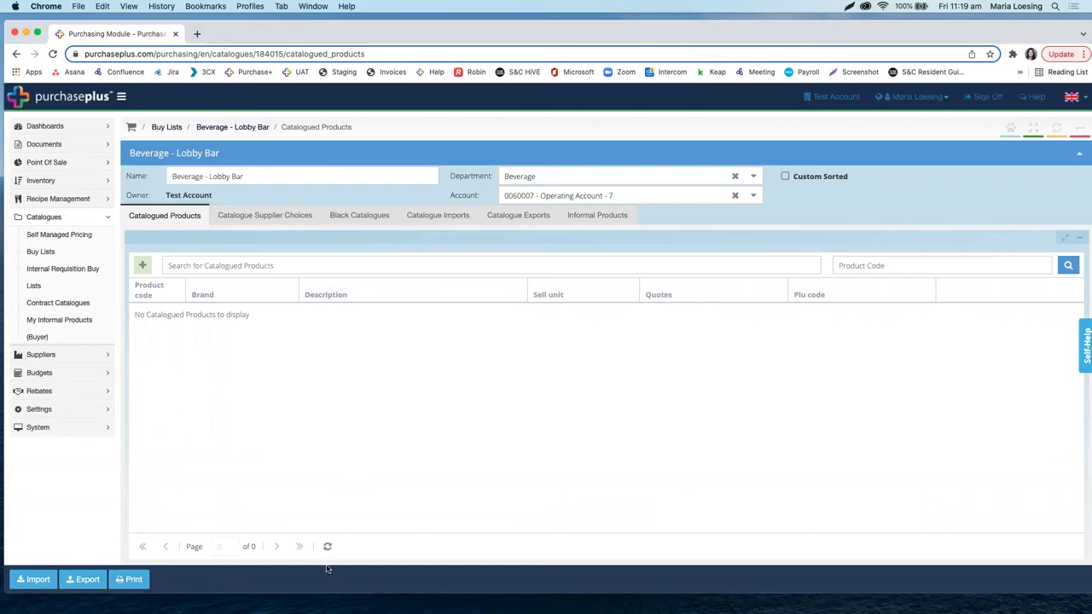
Start adding catalogued products to the Beverage - Lobby Bar buy list and review the available product source types.
scroll(138, 263, up, 5)
click(136, 280)
scroll(132, 282, down, 5)
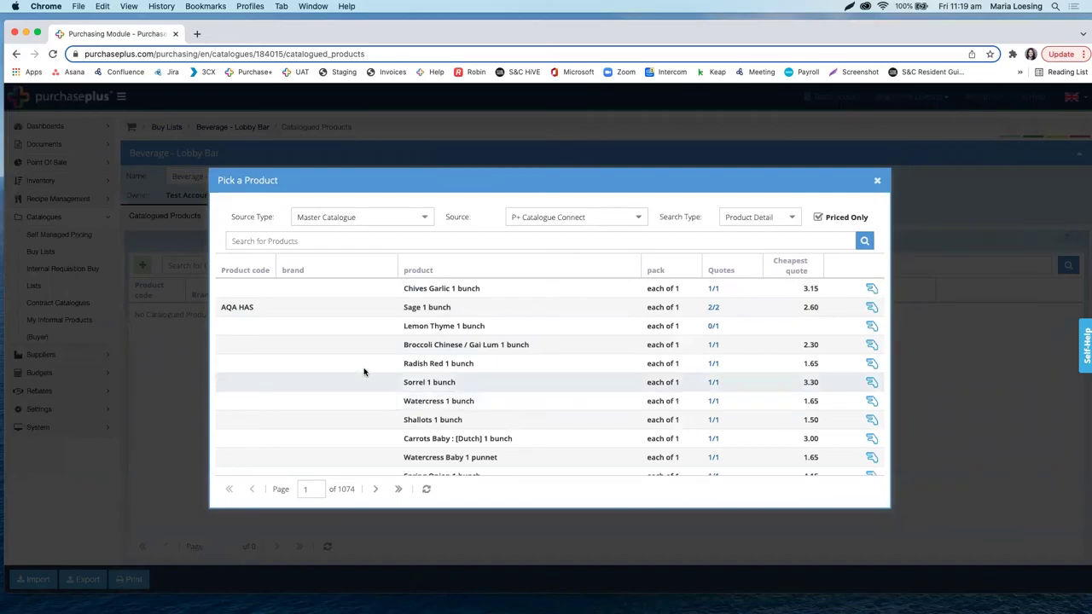
click(426, 217)
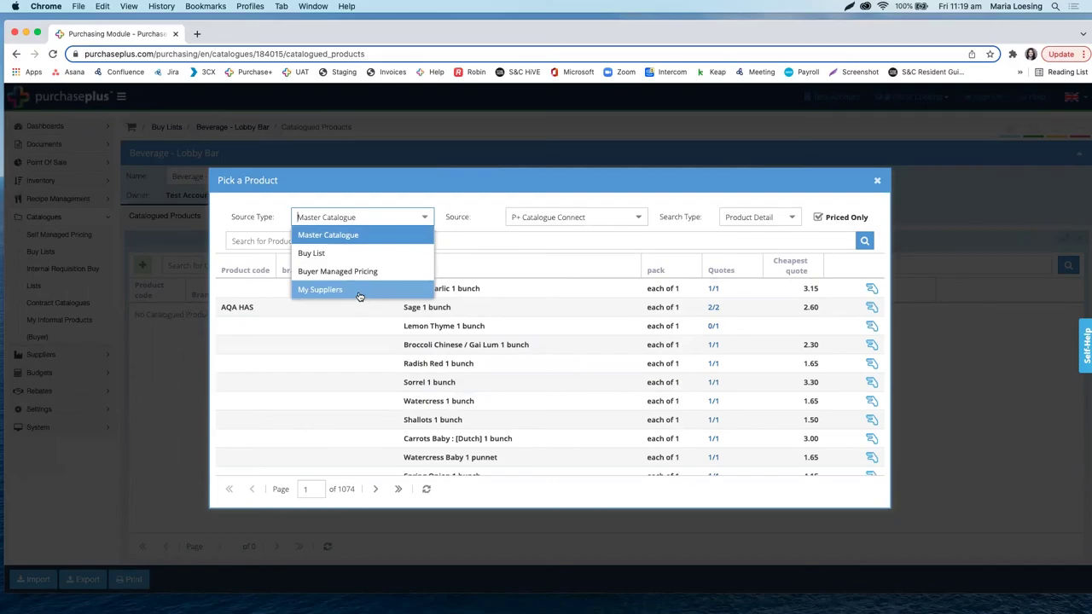
click(832, 215)
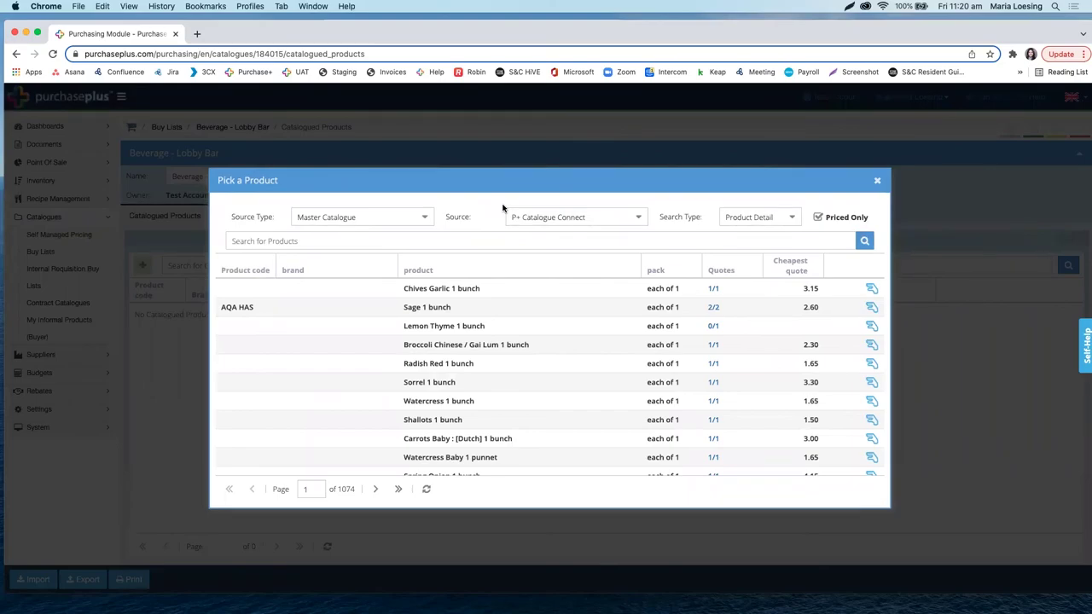
Set the product source to My Suppliers and choose Gilmours Wellington as the supplier.
click(427, 218)
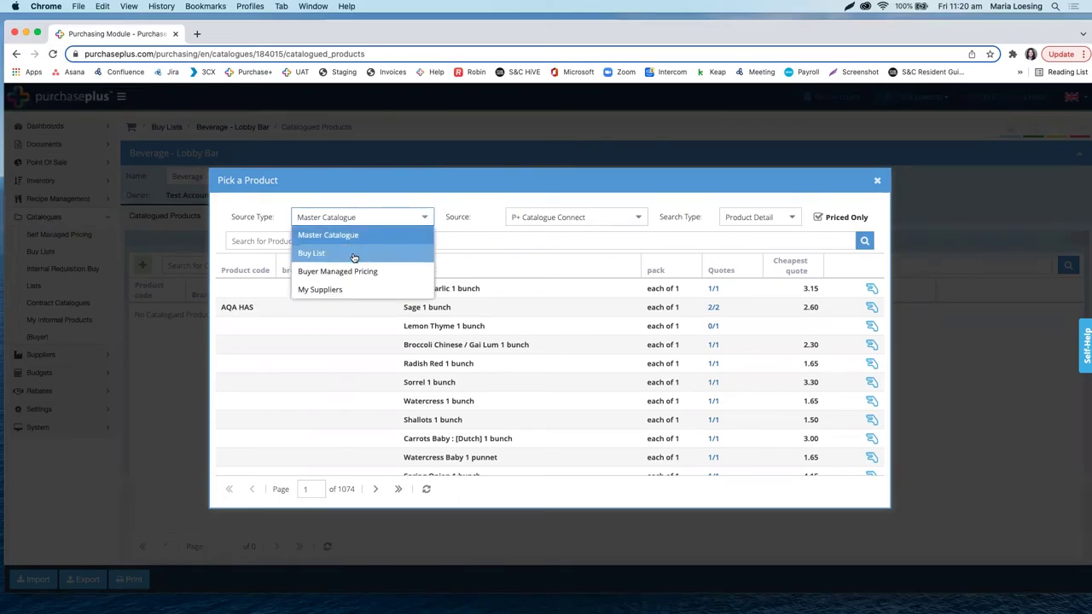
click(348, 289)
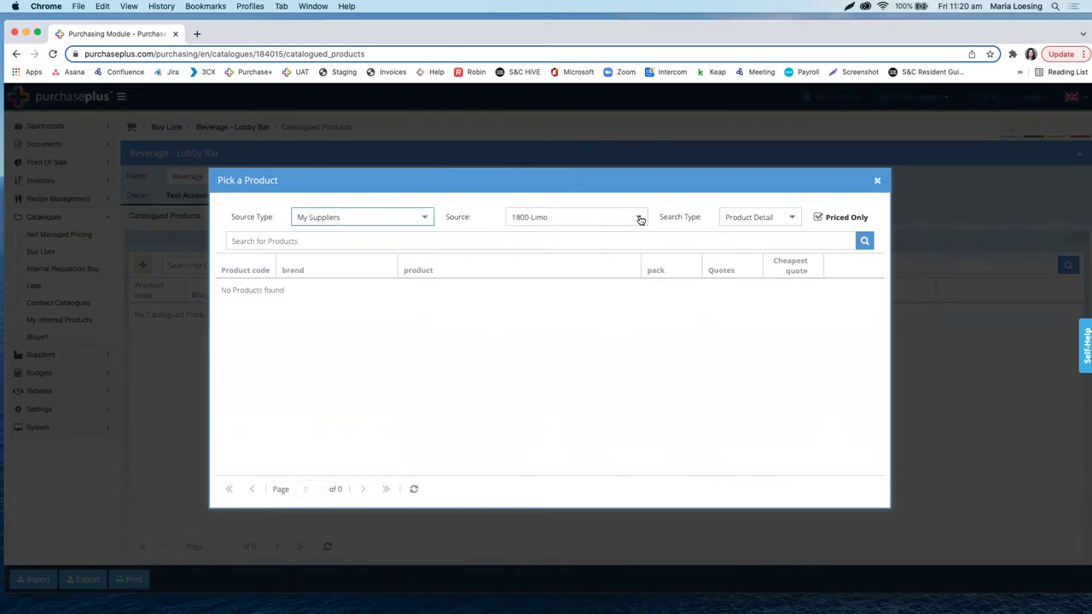
click(640, 218)
scroll(585, 325, down, 10)
scroll(585, 315, down, 2)
click(532, 359)
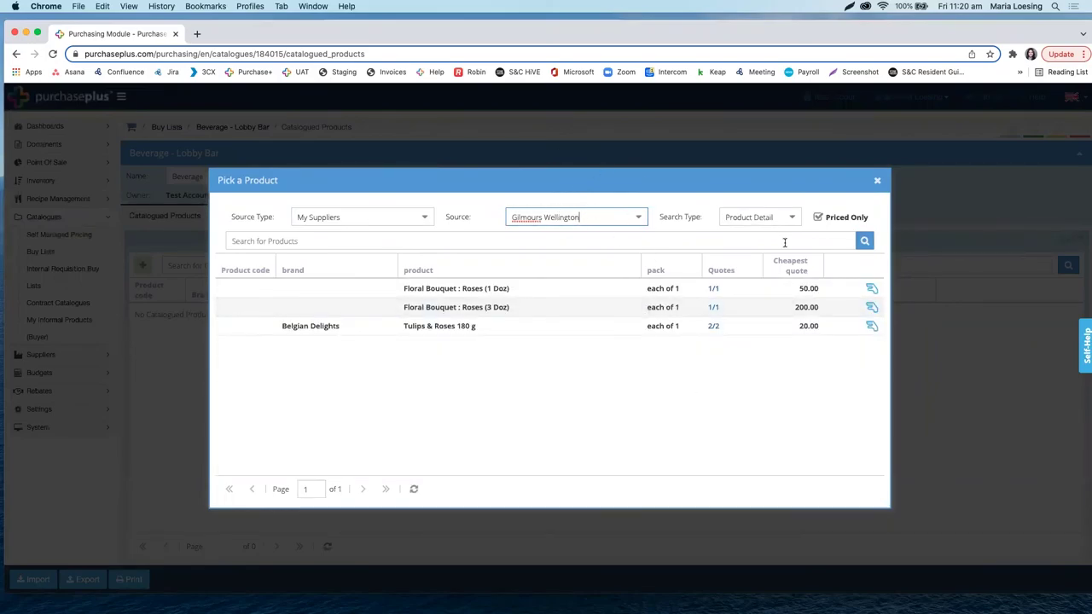
Add Floral Bouquet : Roses (1 Doz), Floral Bouquet : Roses (3 Doz) and Tulips & Roses 180 g to the buy list.
click(871, 289)
click(872, 289)
click(871, 288)
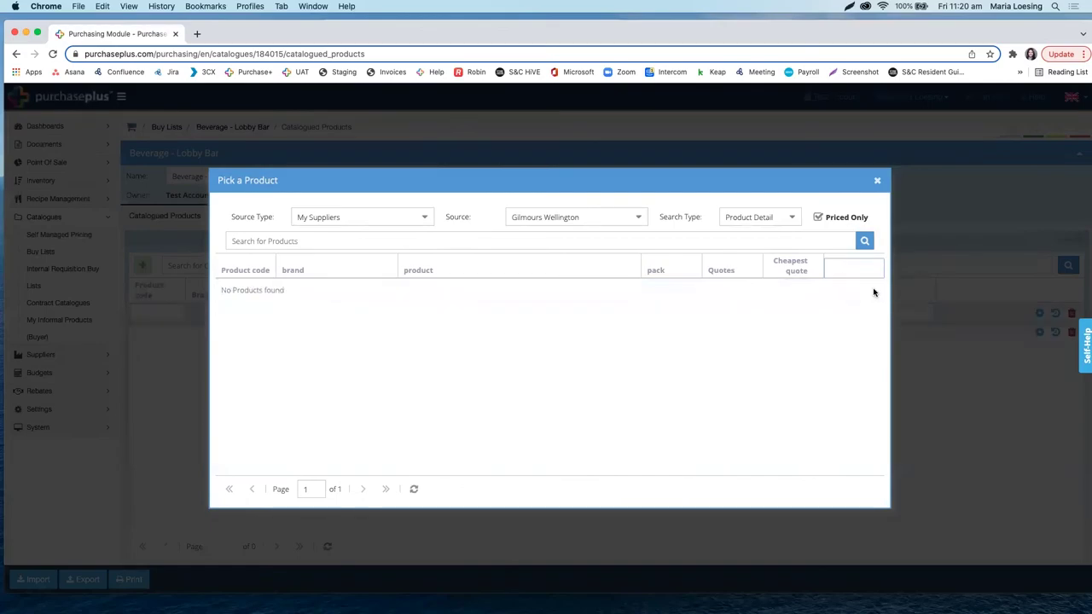
Change the source supplier for product picking to Coca Cola Amatil P/L.
click(637, 225)
triple_click(589, 212)
text(Coc)
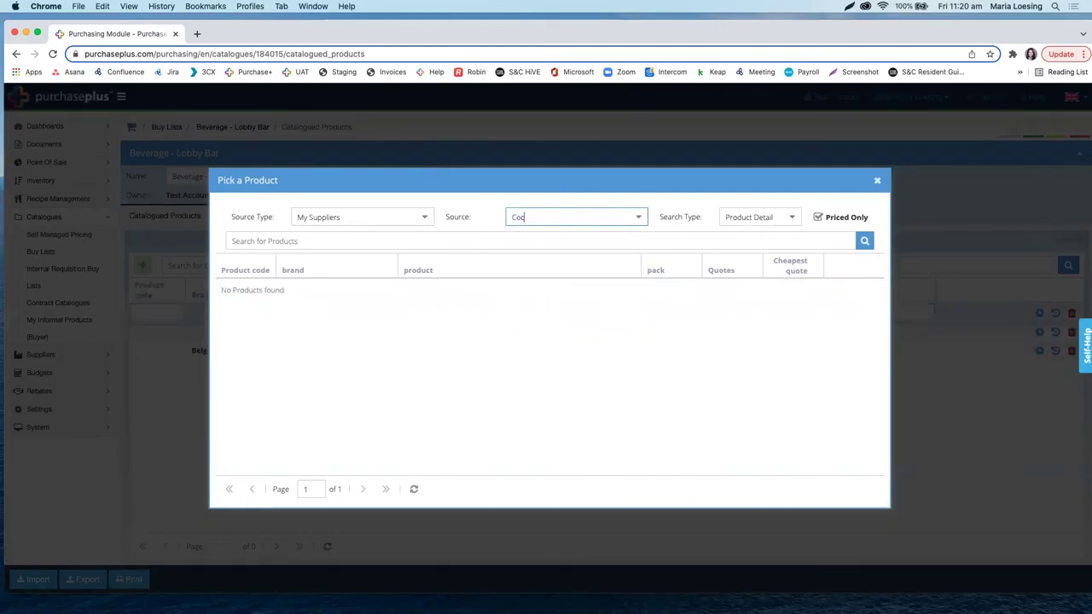
text(a Cola)
click(571, 234)
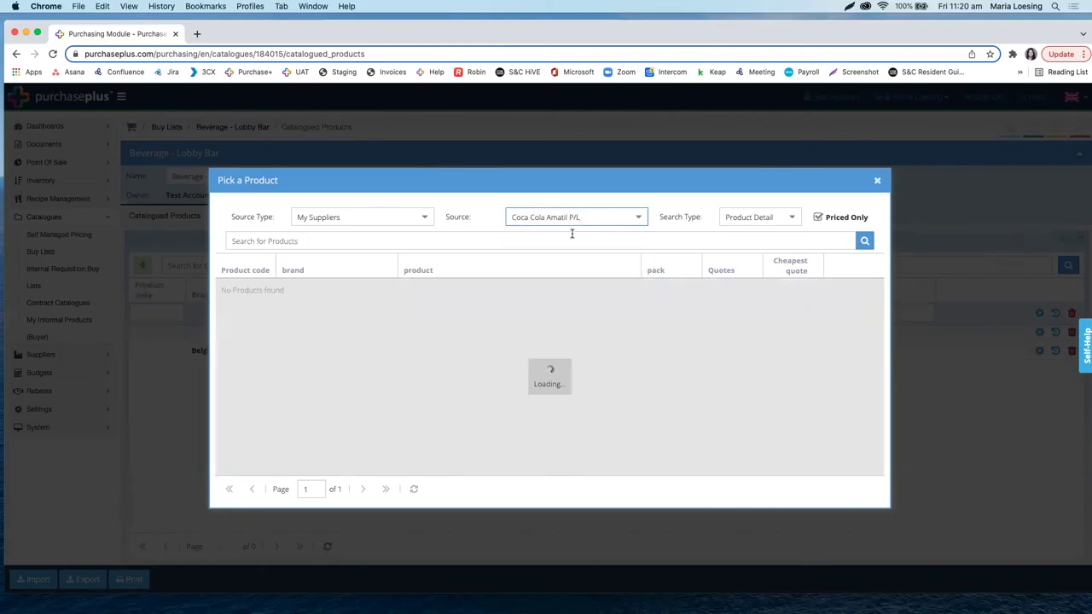
Search the supplier's products for "Cola Diet bib", add Cola : Diet Postmix 15 lt bib, and clear the search text.
click(520, 240)
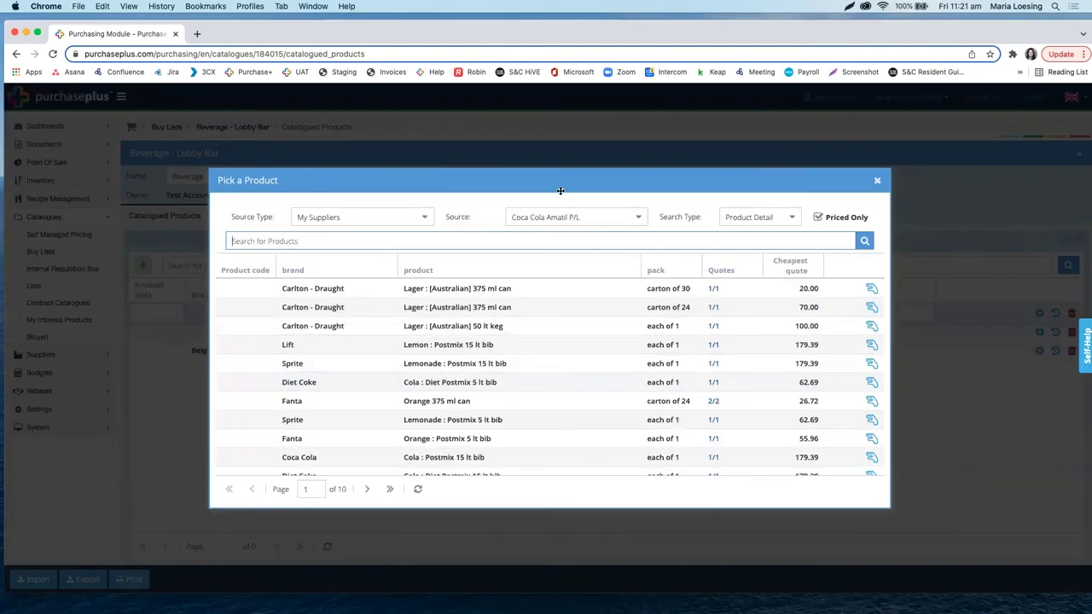
text(Cola Diet bib)
key(Return)
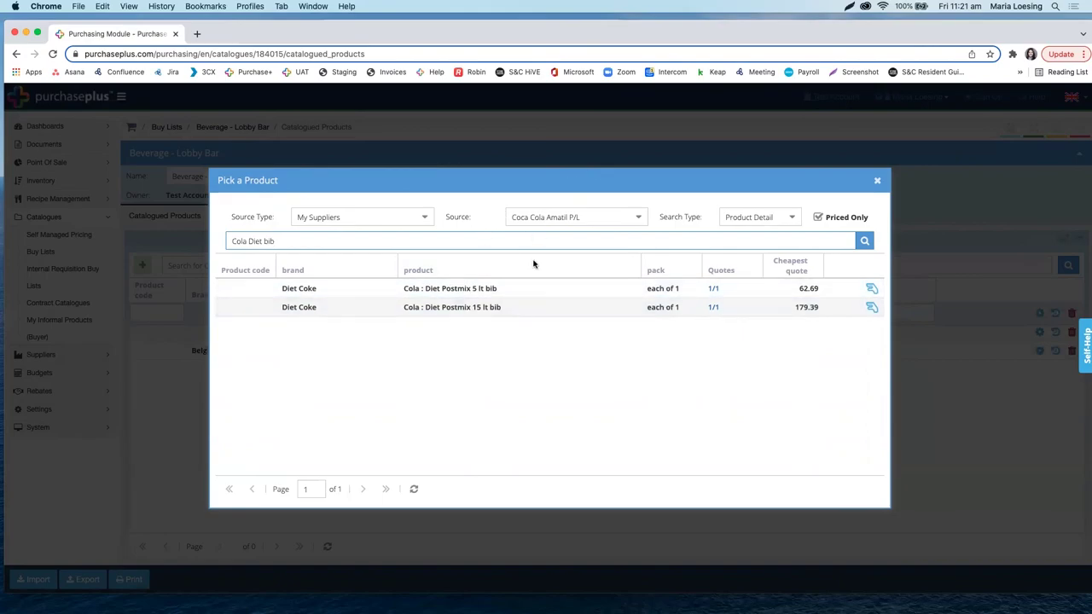
click(872, 308)
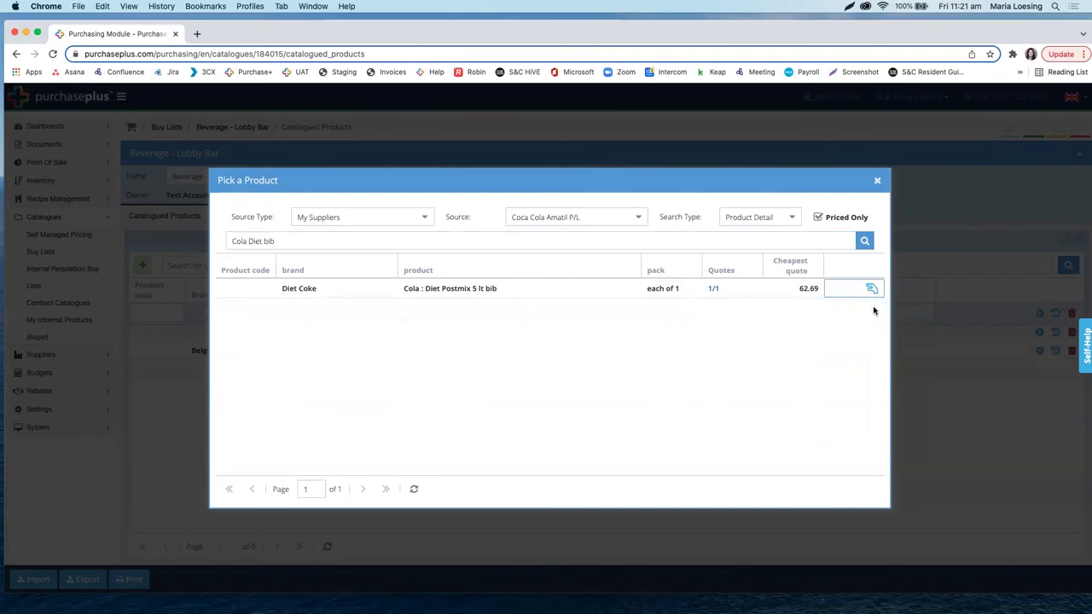
triple_click(285, 241)
key(BackSpace)
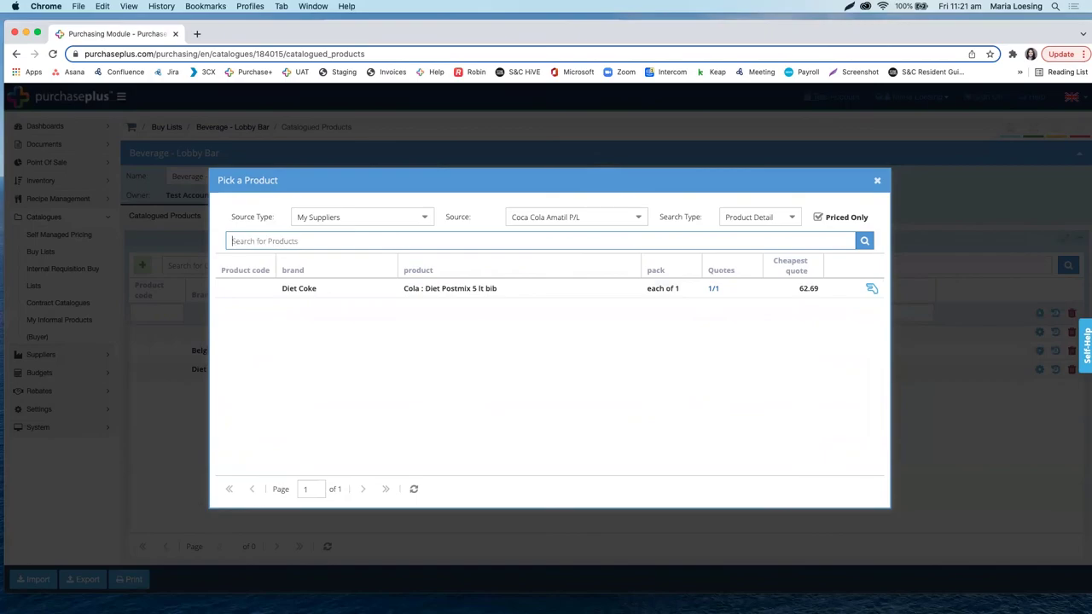
Add the Penfolds - RWT Shiraz 1.5 lt bottle from the Self Managed - Wine catalogue under Buyer Managed Pricing.
click(422, 218)
click(365, 272)
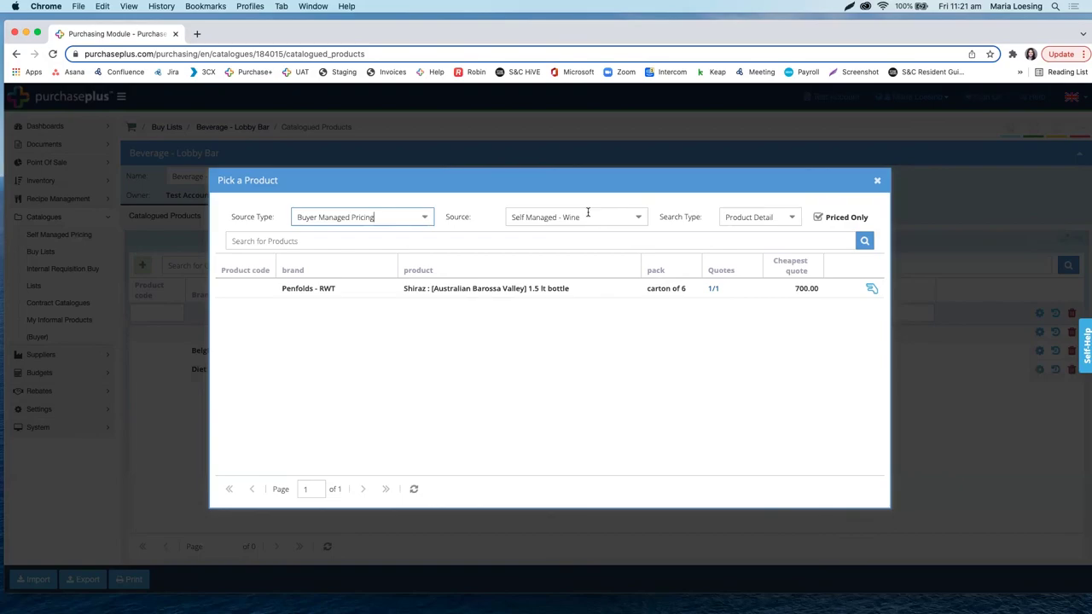
click(641, 217)
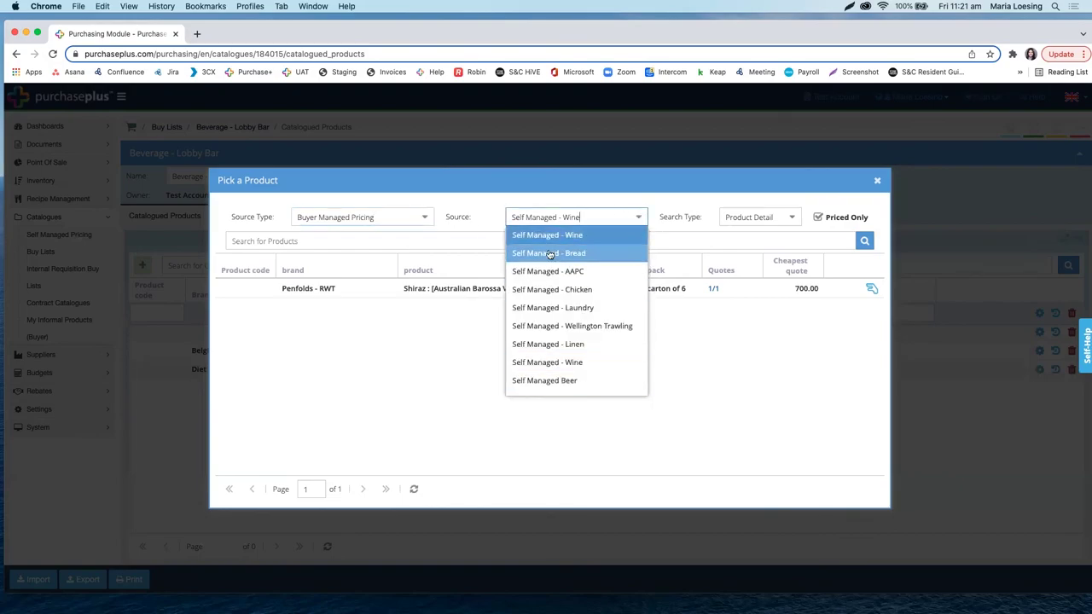
click(555, 236)
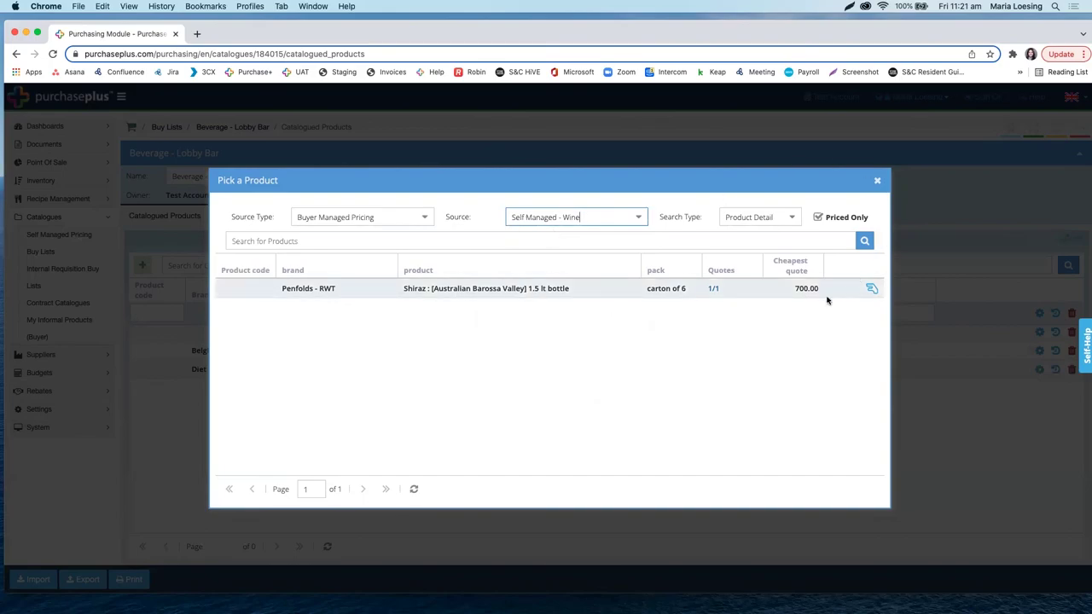
click(870, 289)
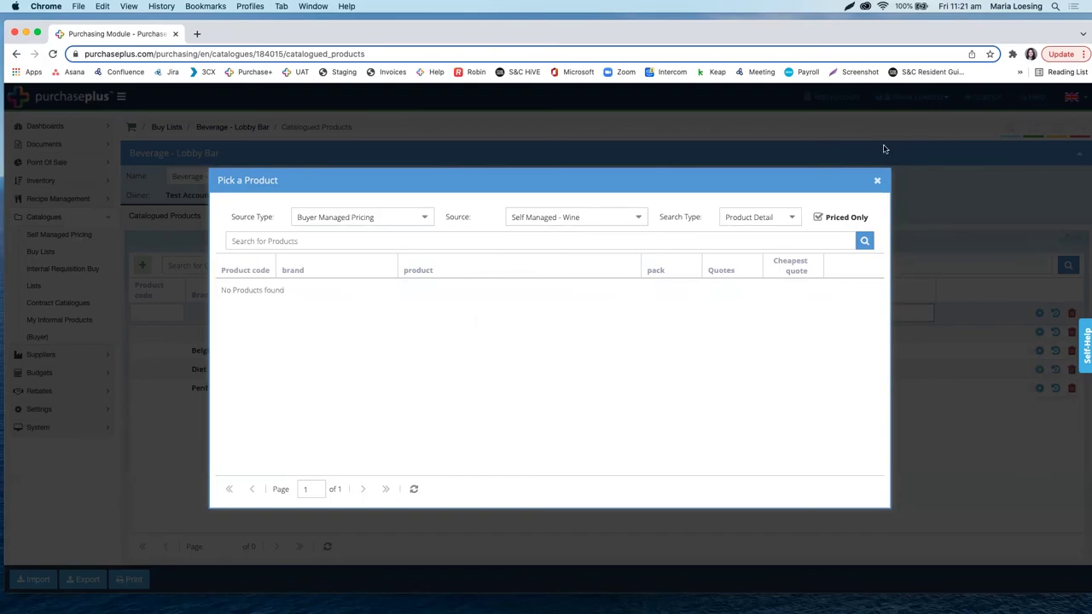
Search the Master Catalogue for "Cola Diet", add the Coca Cola - Diet glass 330 ml bottle, and close the product picker.
click(419, 220)
click(377, 235)
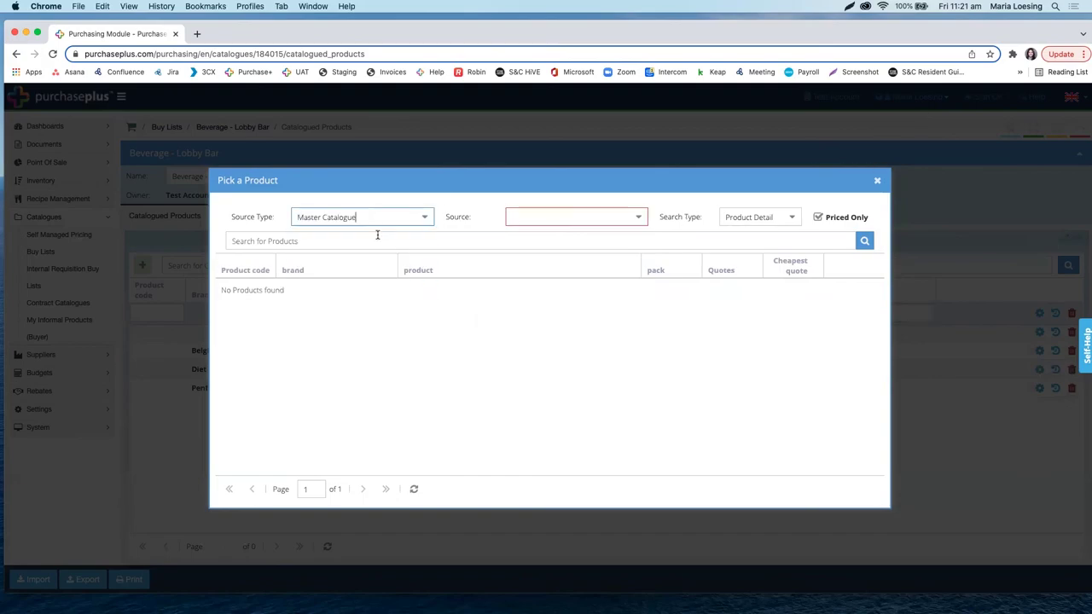
click(354, 242)
text(Cola Diet Cola)
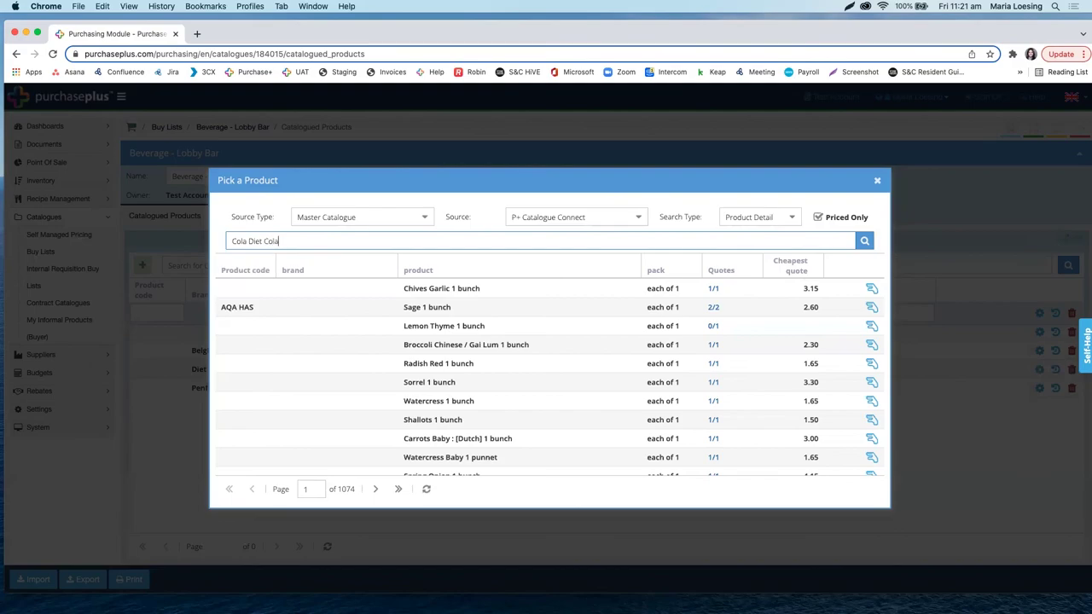
key(Return)
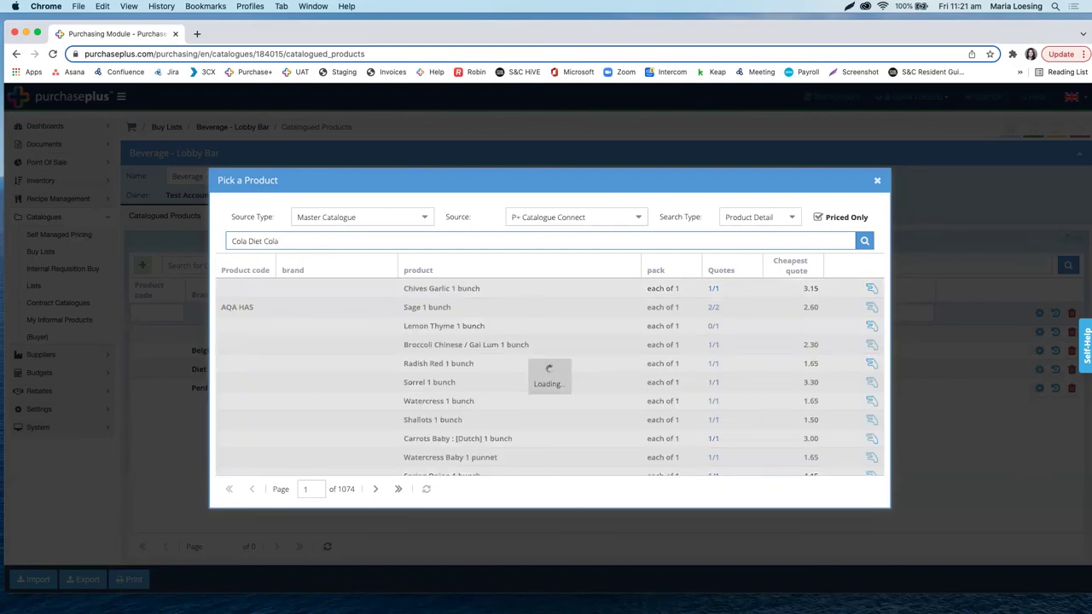
key(BackSpace)
key(BackSpace)
key(BackSpace)
key(BackSpace)
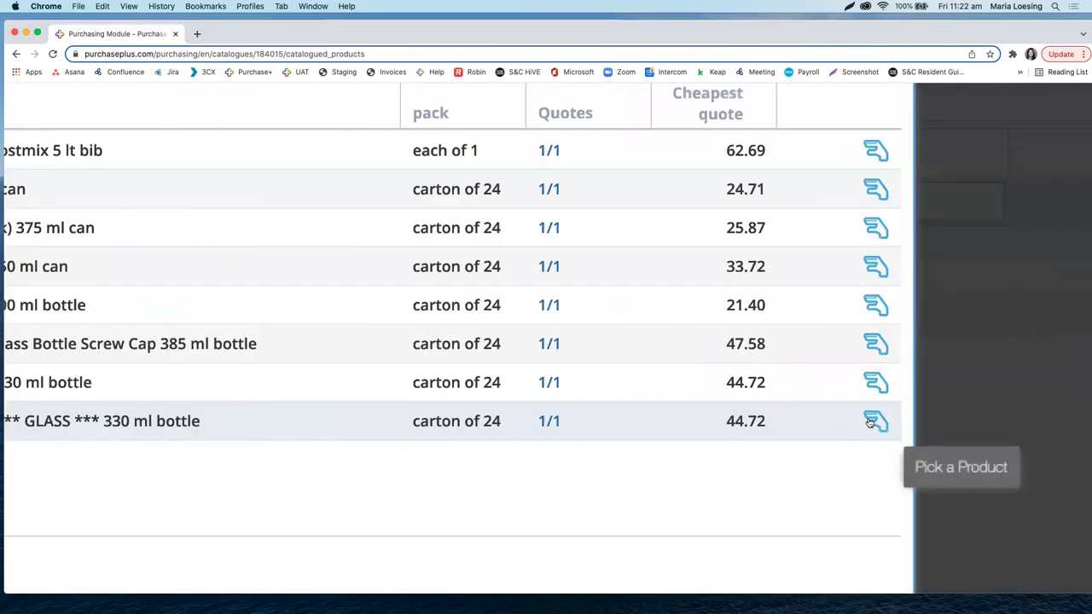
click(871, 420)
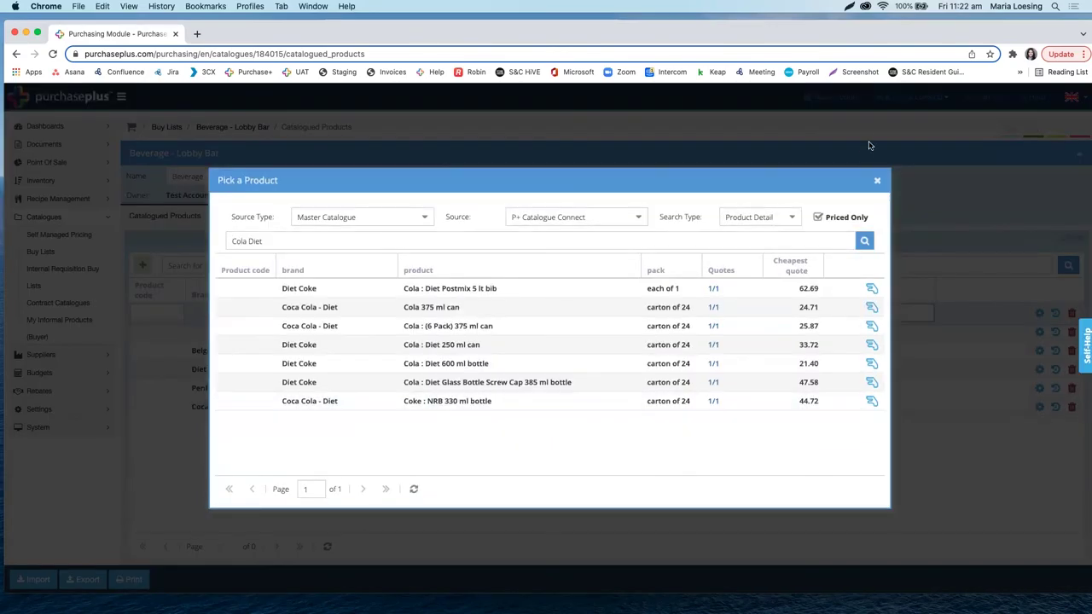
click(877, 180)
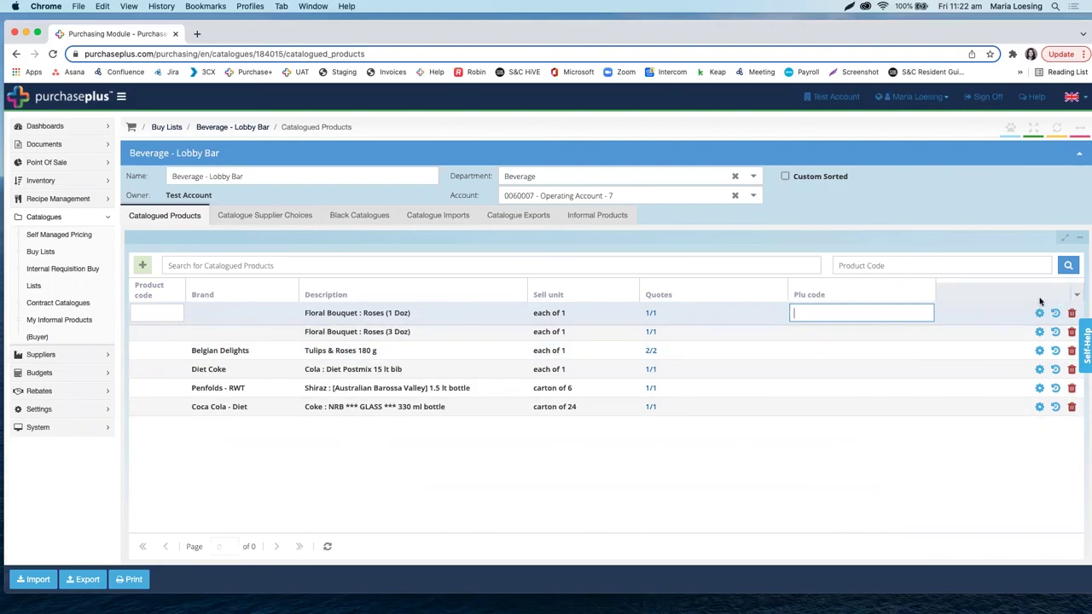
Delete the two Floral Bouquet : Roses products from the Beverage - Lobby Bar buy list.
scroll(1073, 315, up, 5)
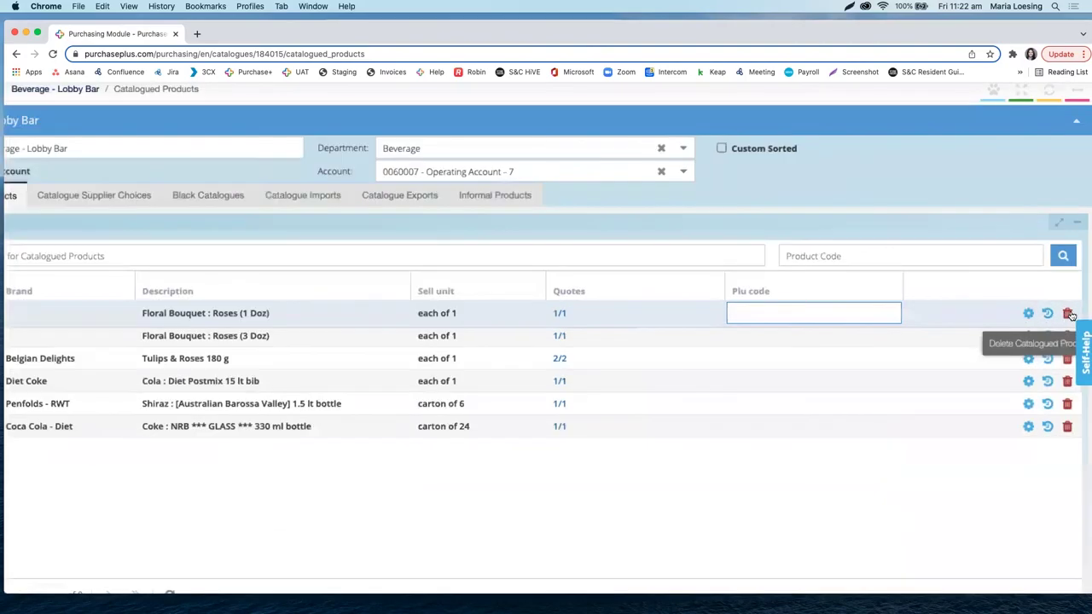
click(1058, 344)
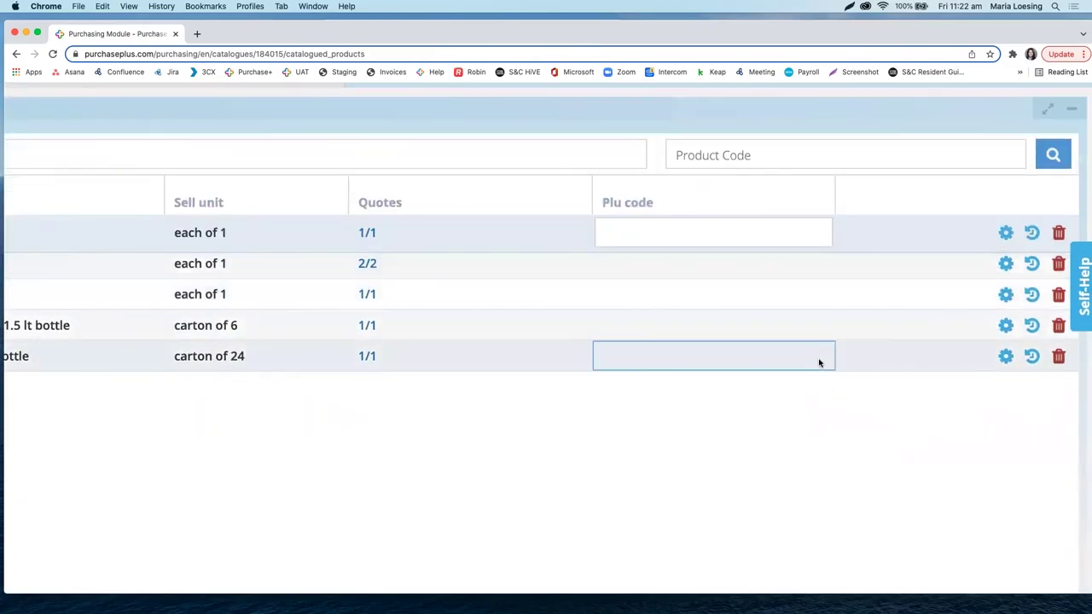
scroll(1058, 236, down, 5)
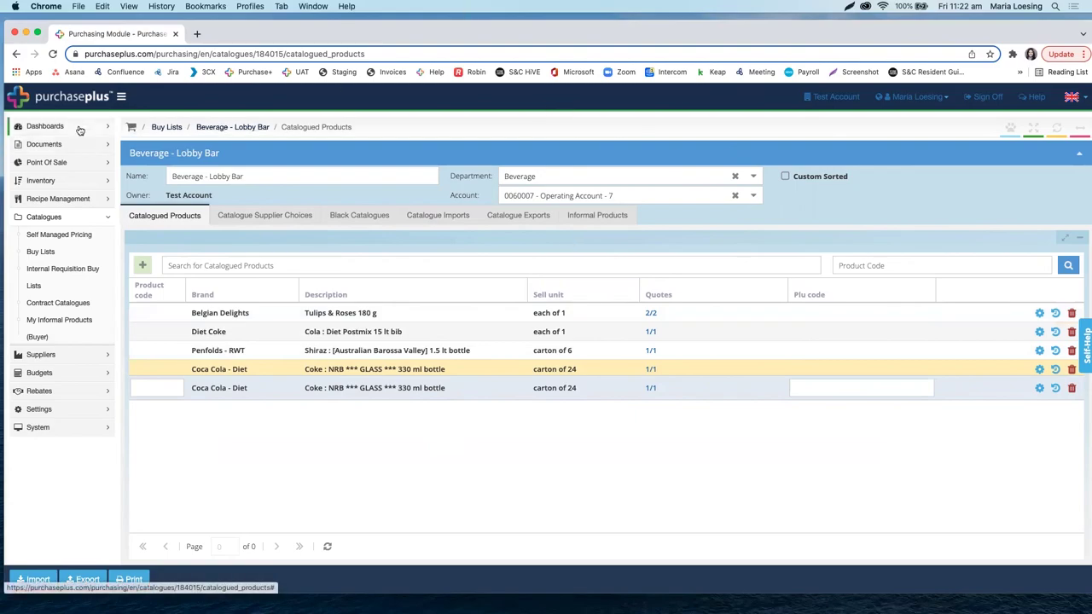
Revisit the main dashboard and open the My Suppliers list.
click(45, 126)
click(60, 145)
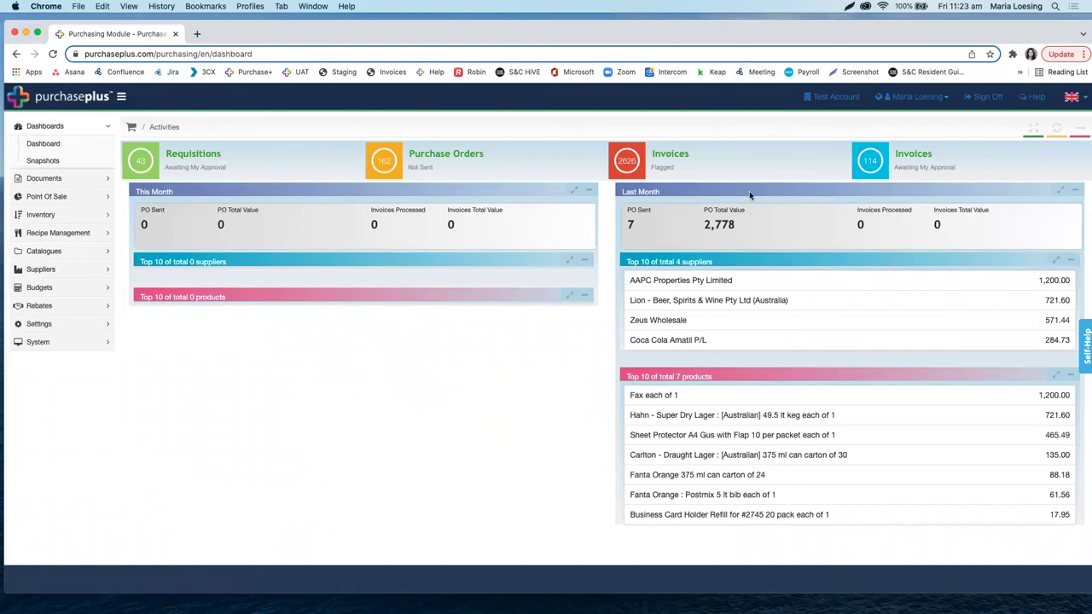
click(92, 271)
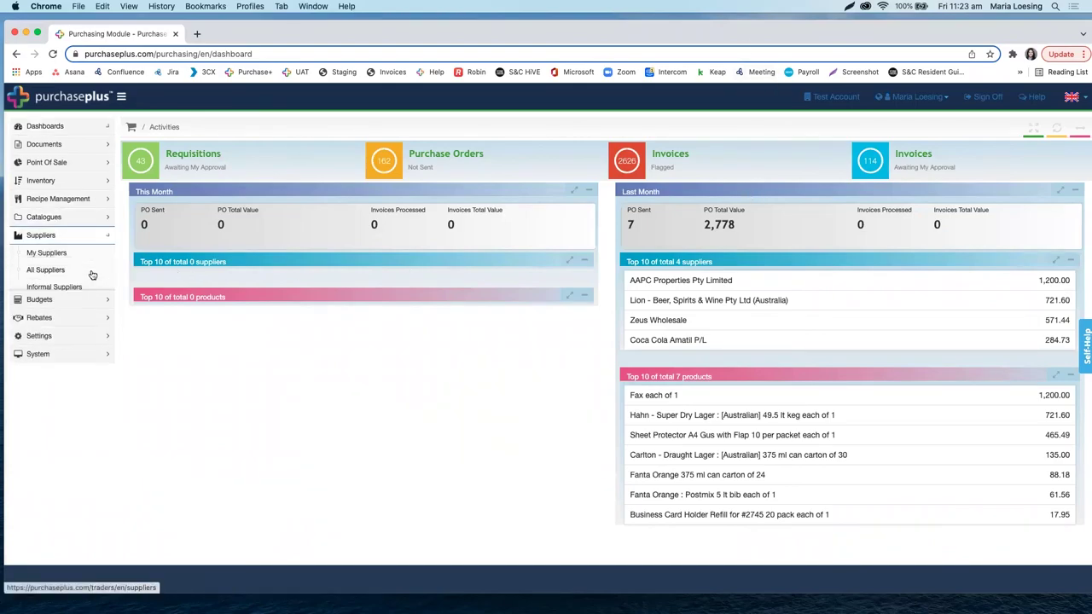
click(59, 251)
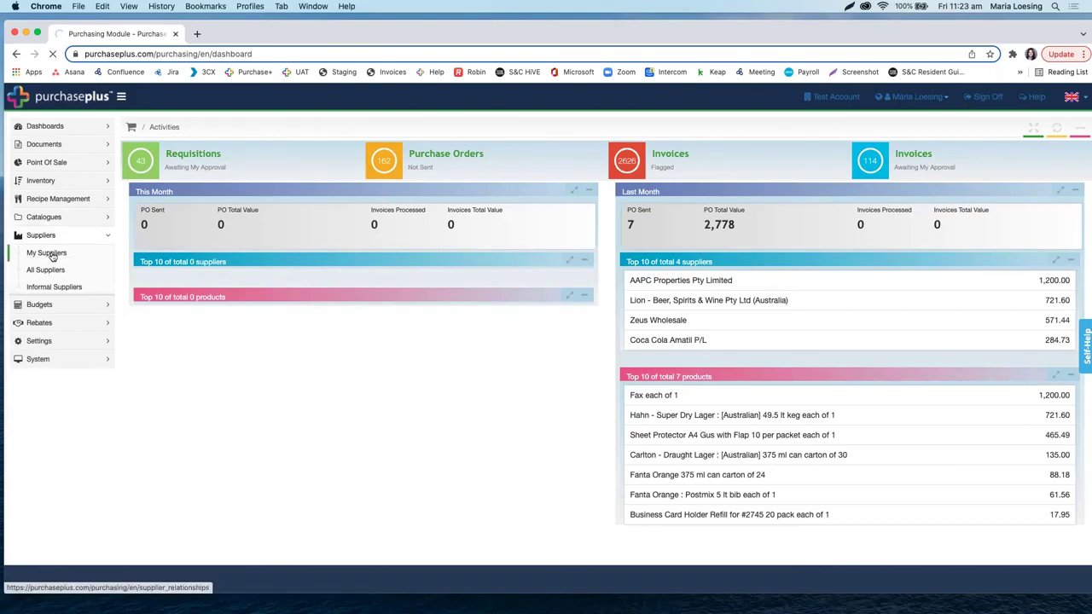
Go back through the catalogue areas from Self Managed Pricing to the buy lists.
click(85, 219)
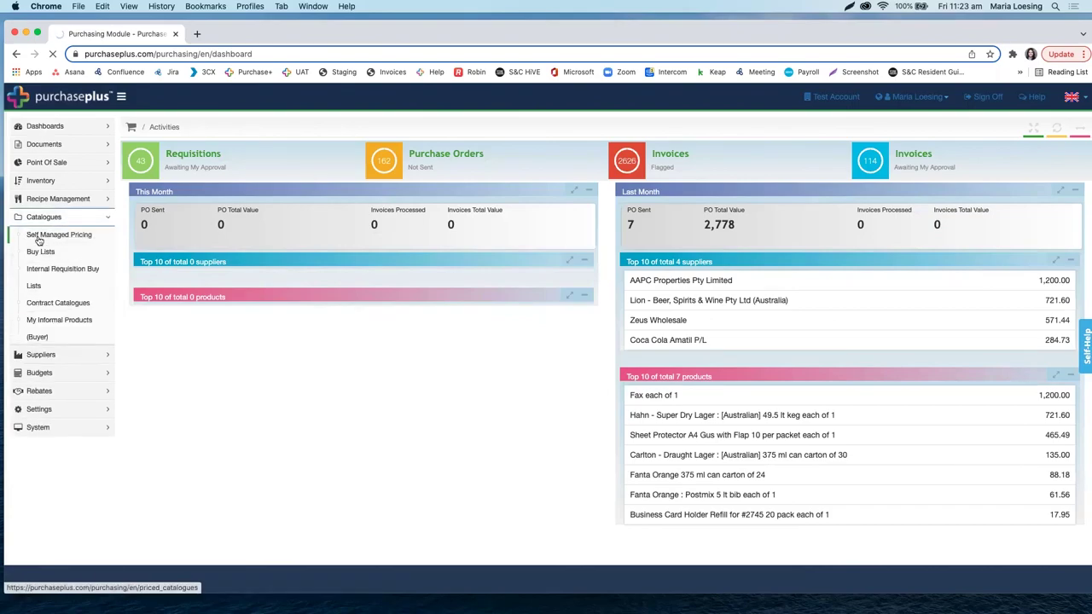
click(51, 239)
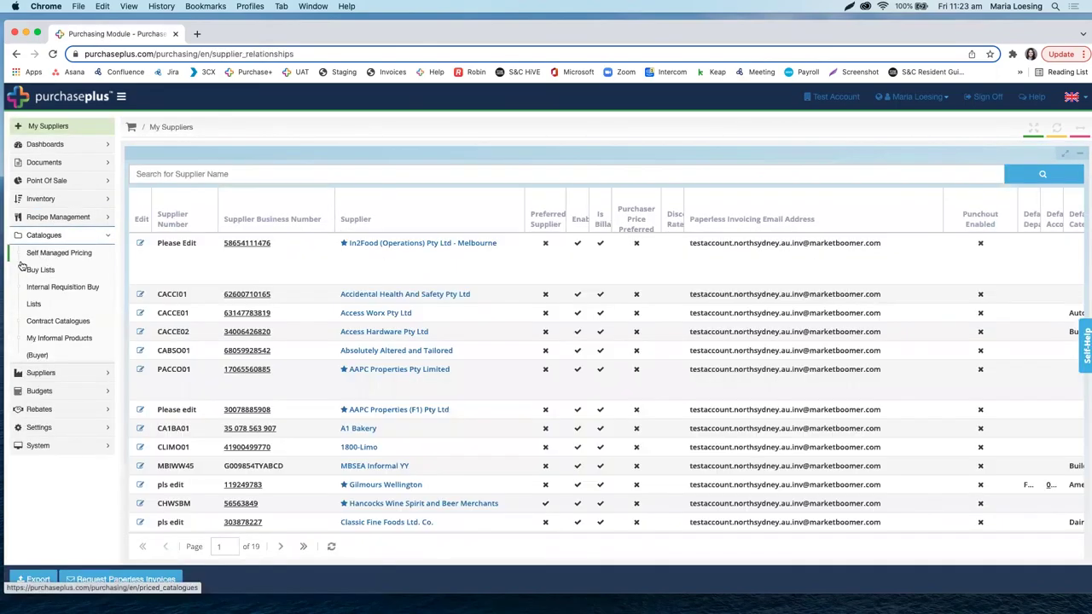
click(36, 271)
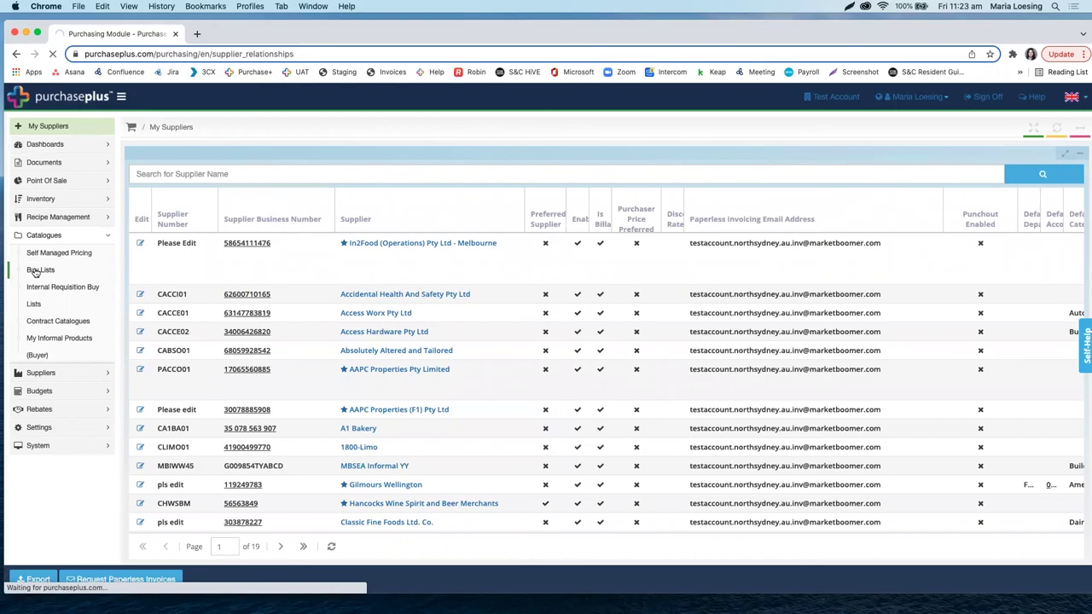